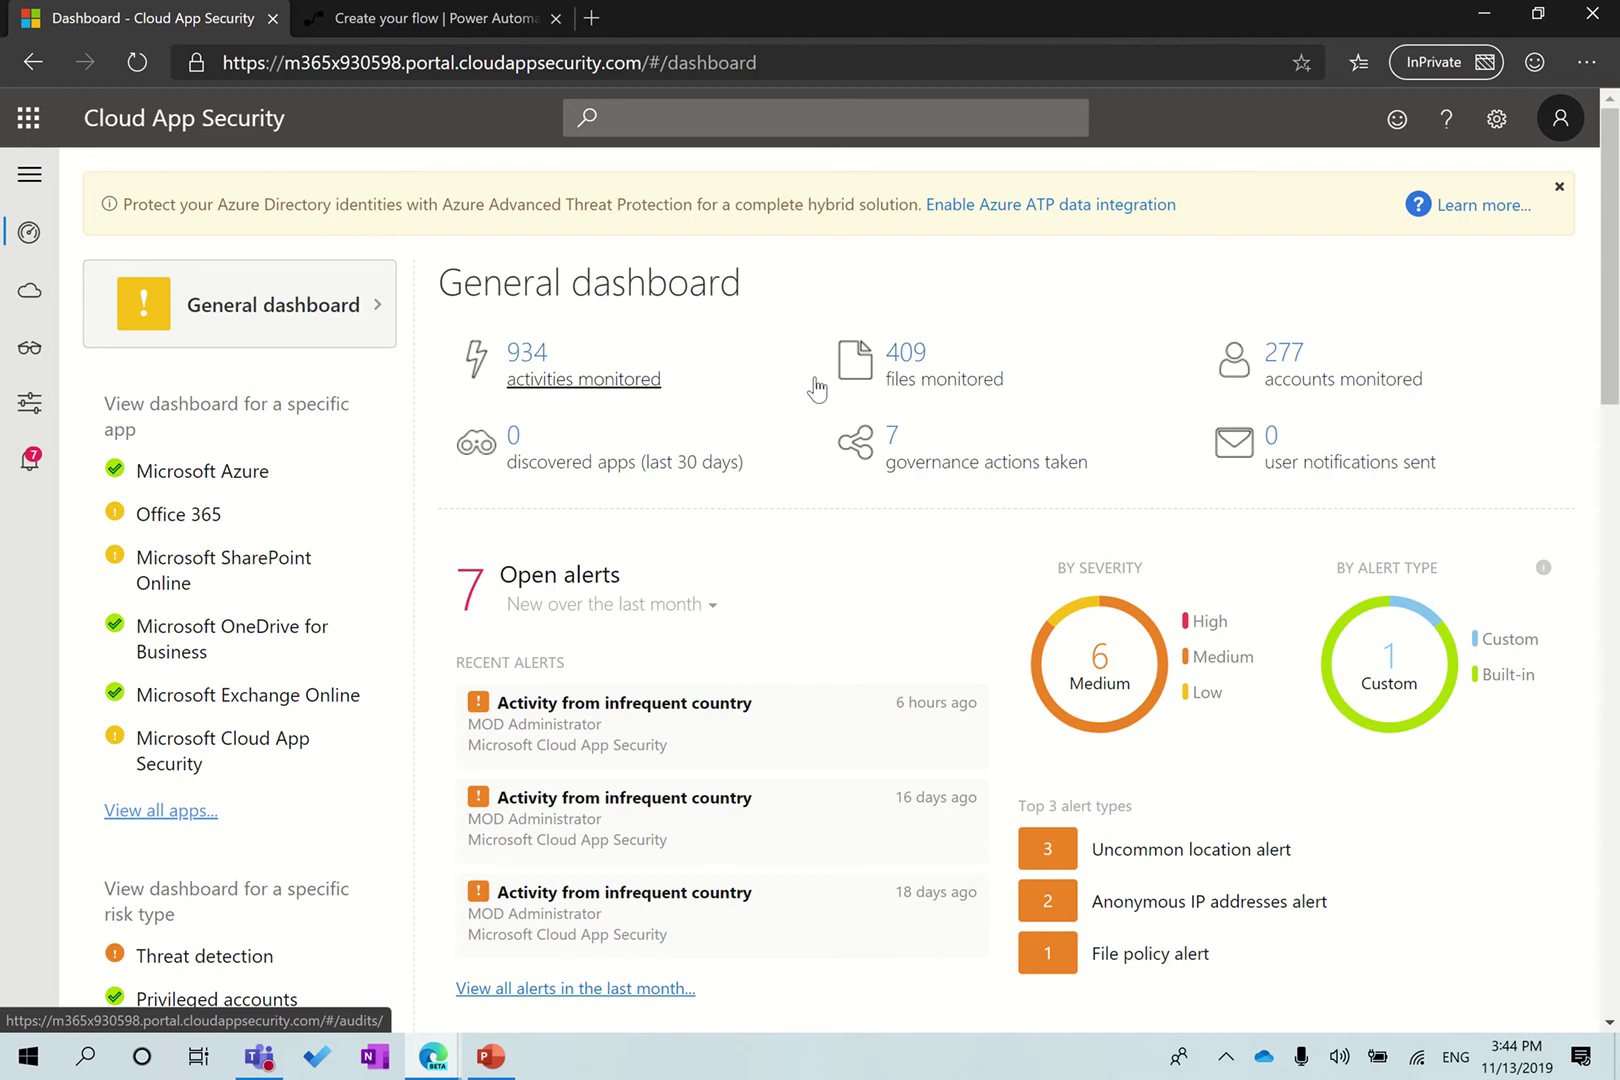
Generate a new API token named "Microsoft Flow" under the Cloud App Security security extensions
click(1495, 120)
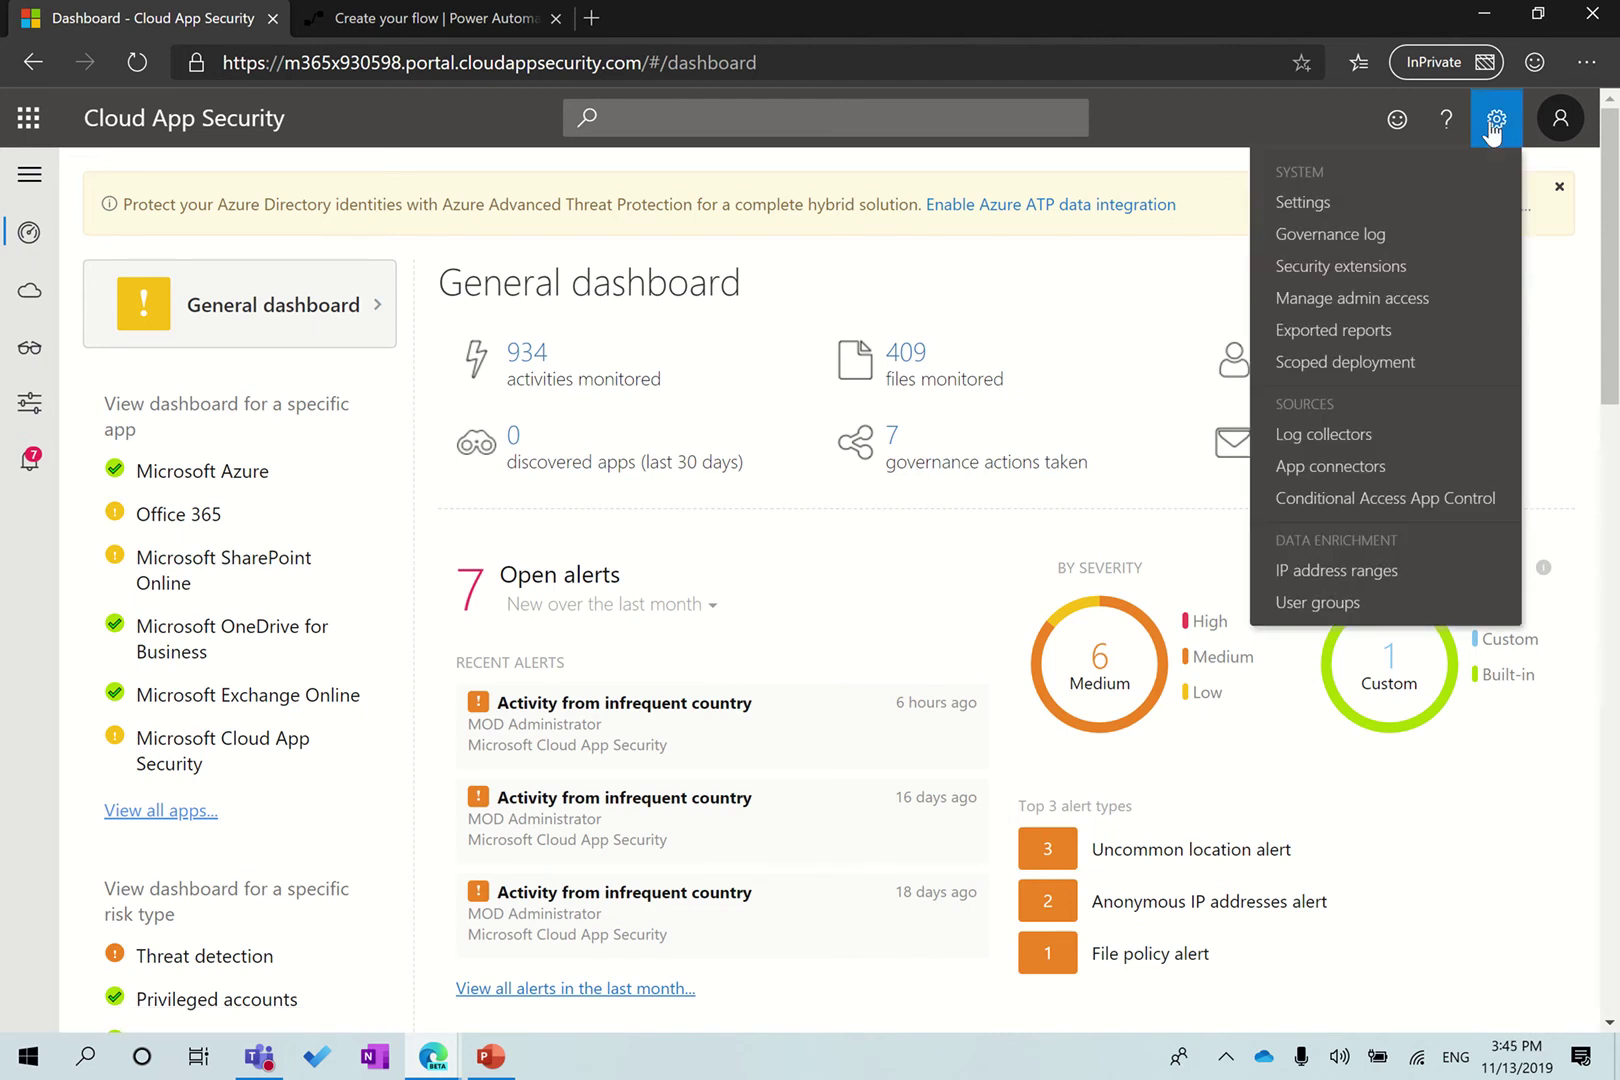
click(1348, 267)
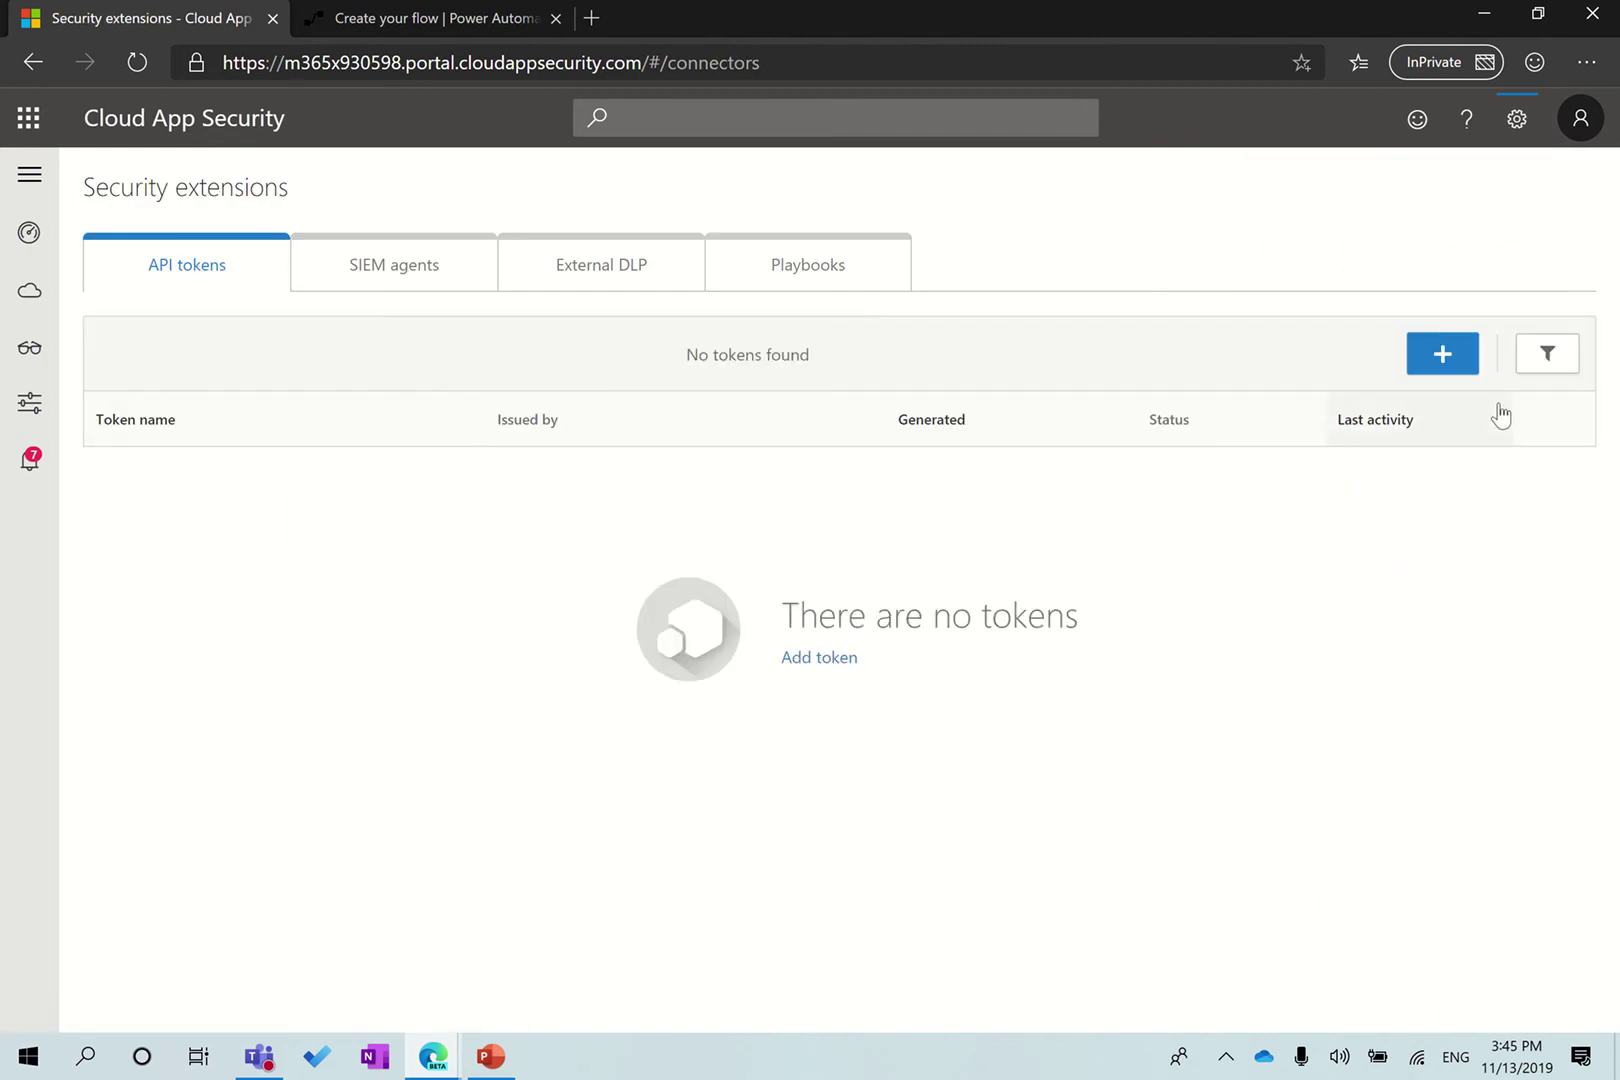
click(1440, 354)
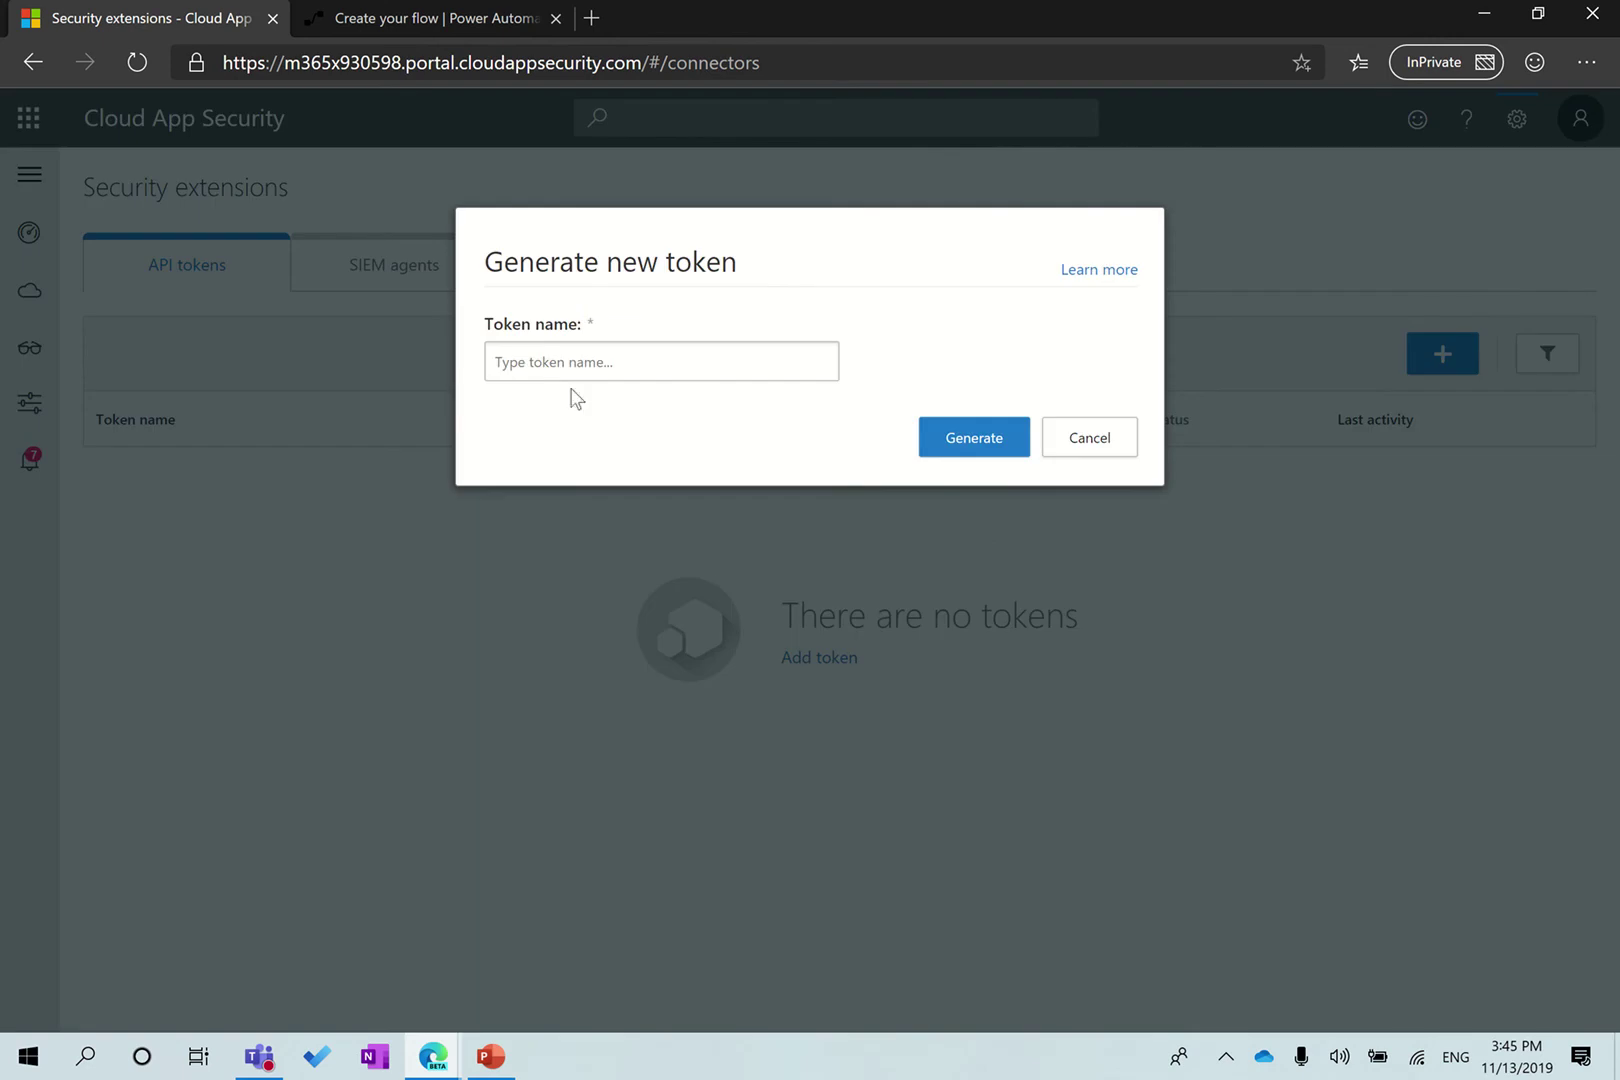
click(660, 362)
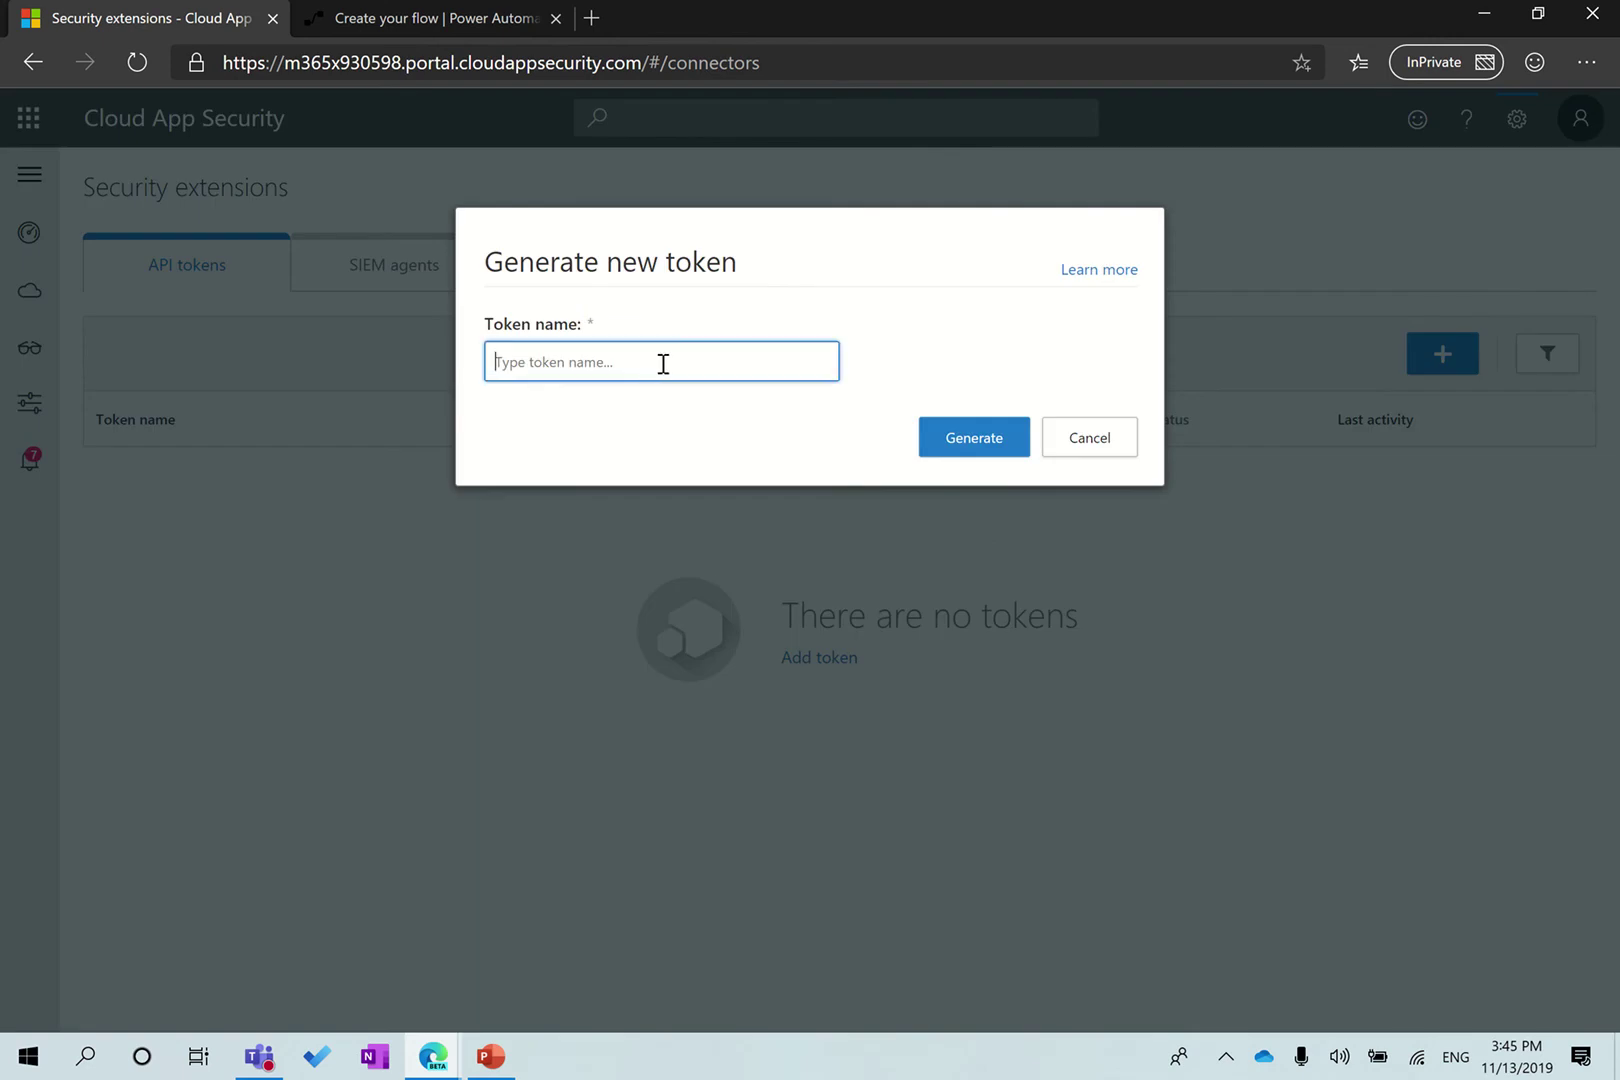
text(Microsoft Flow)
click(975, 440)
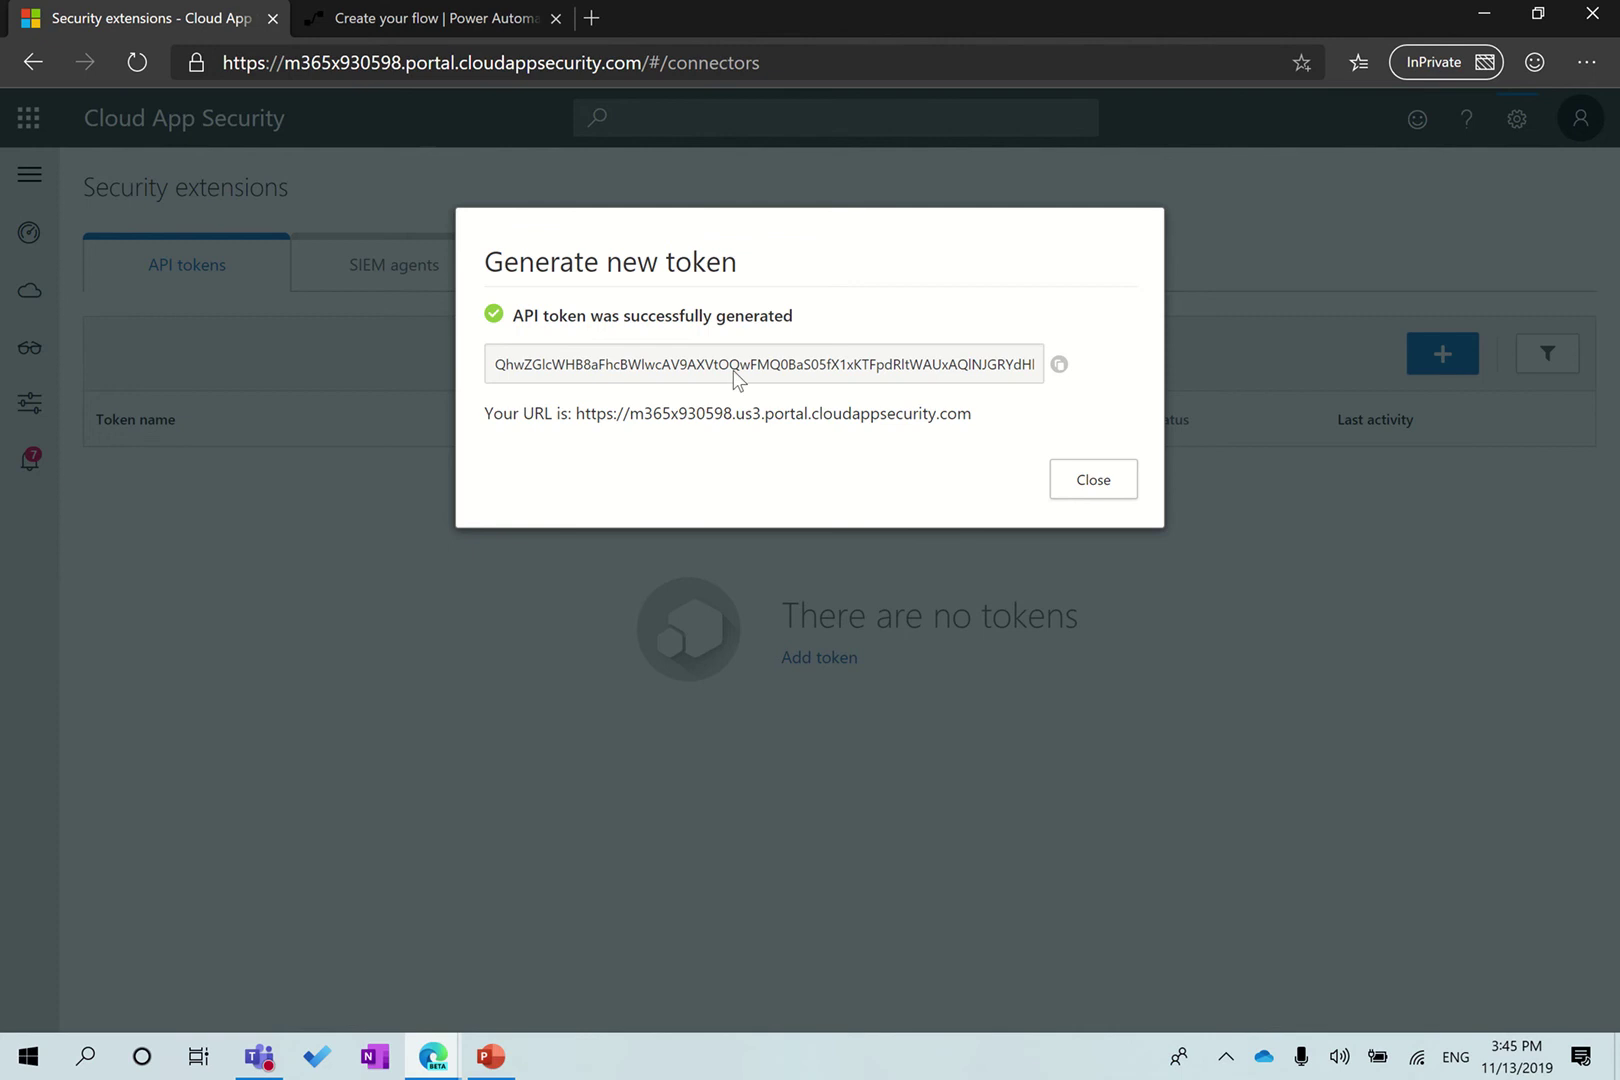
Switch to Power Automate and start a blank automated flow named "Administrative Activities from Risky IP"
click(437, 20)
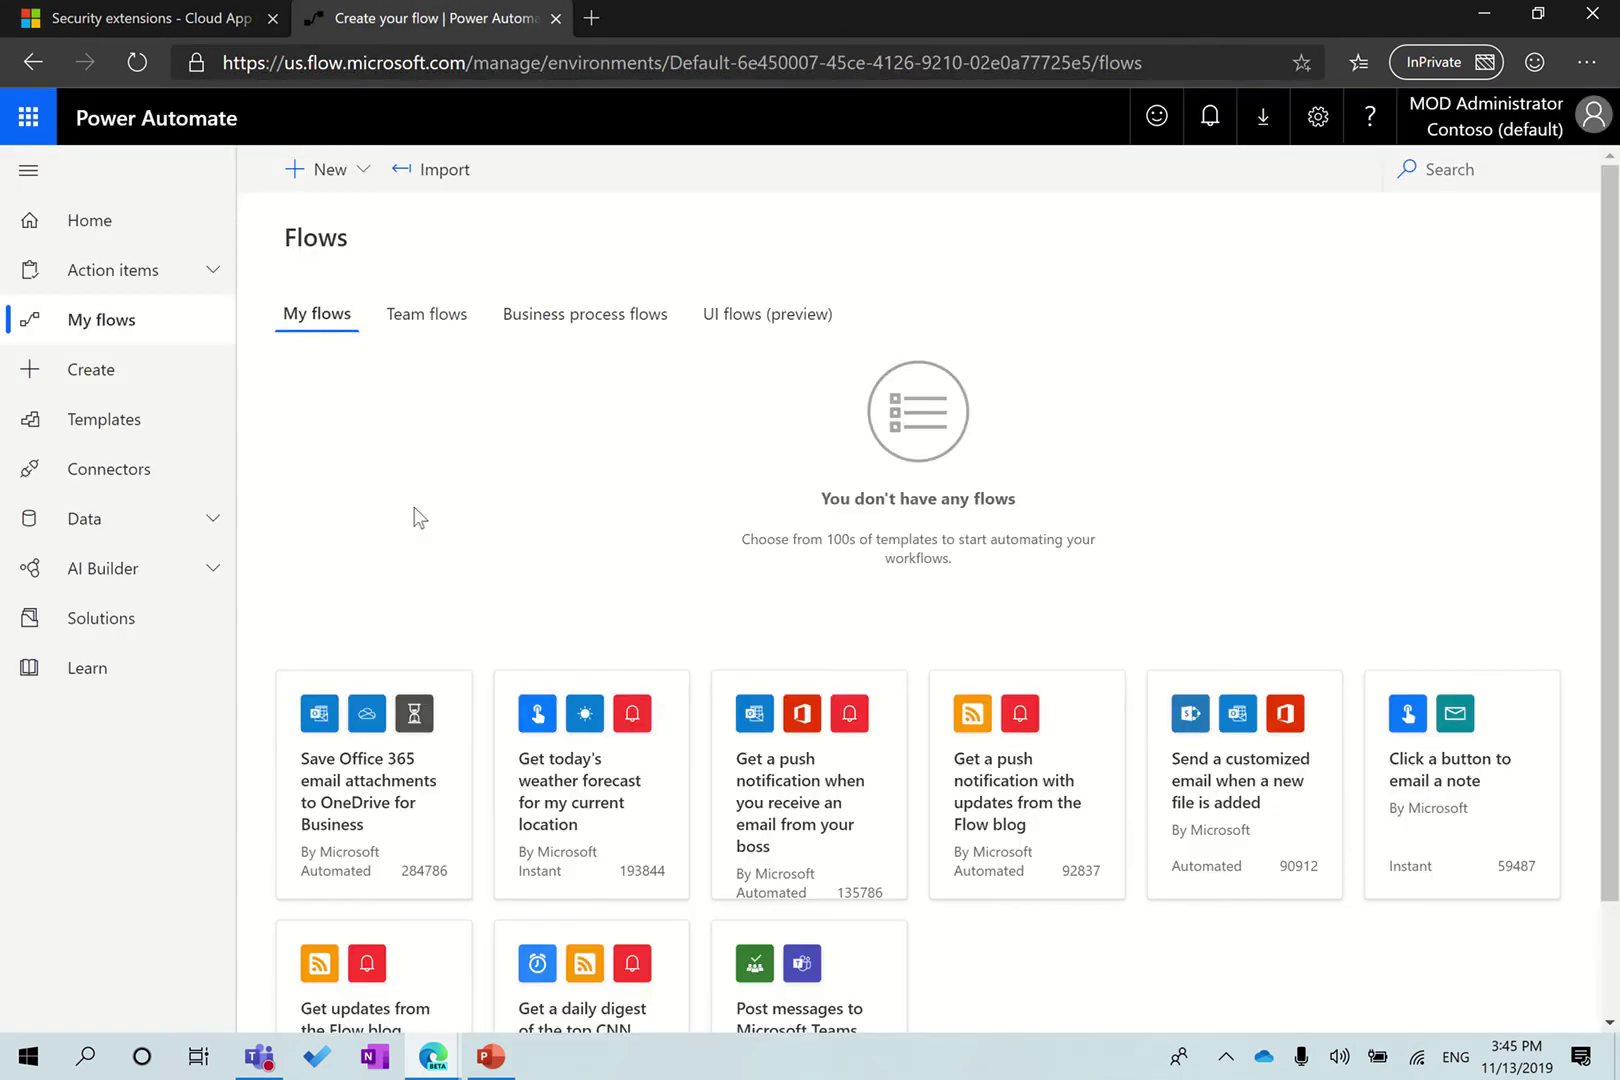
click(306, 170)
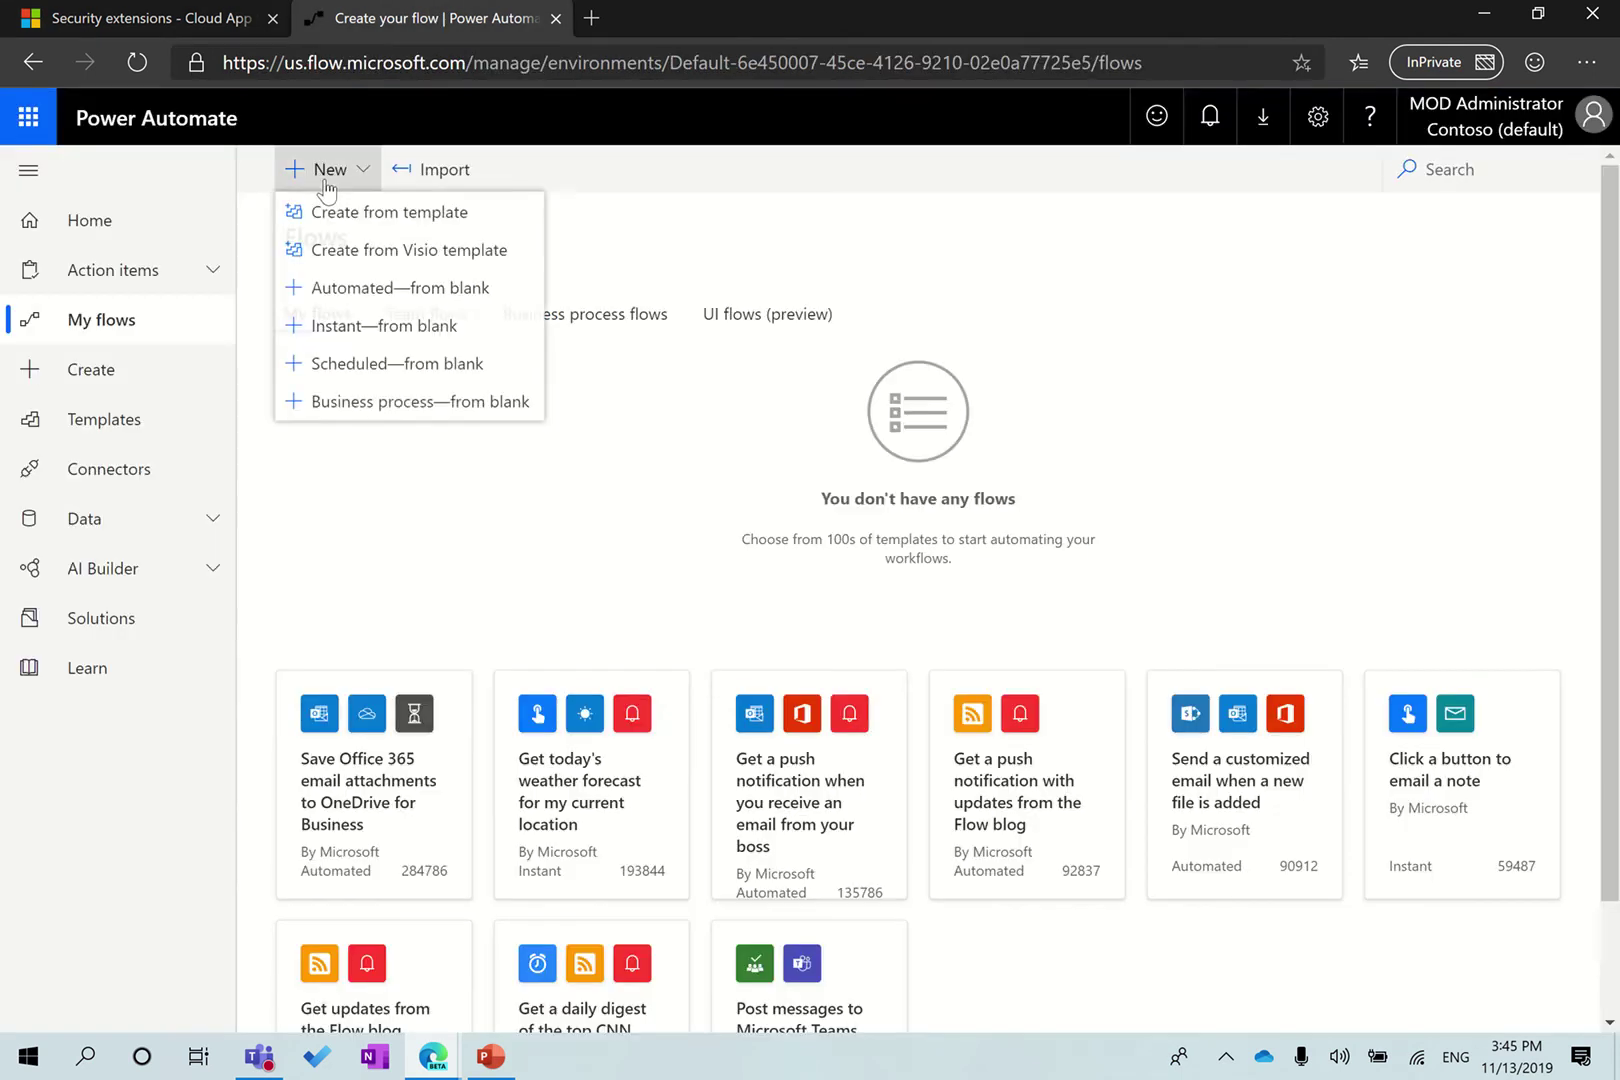
click(413, 290)
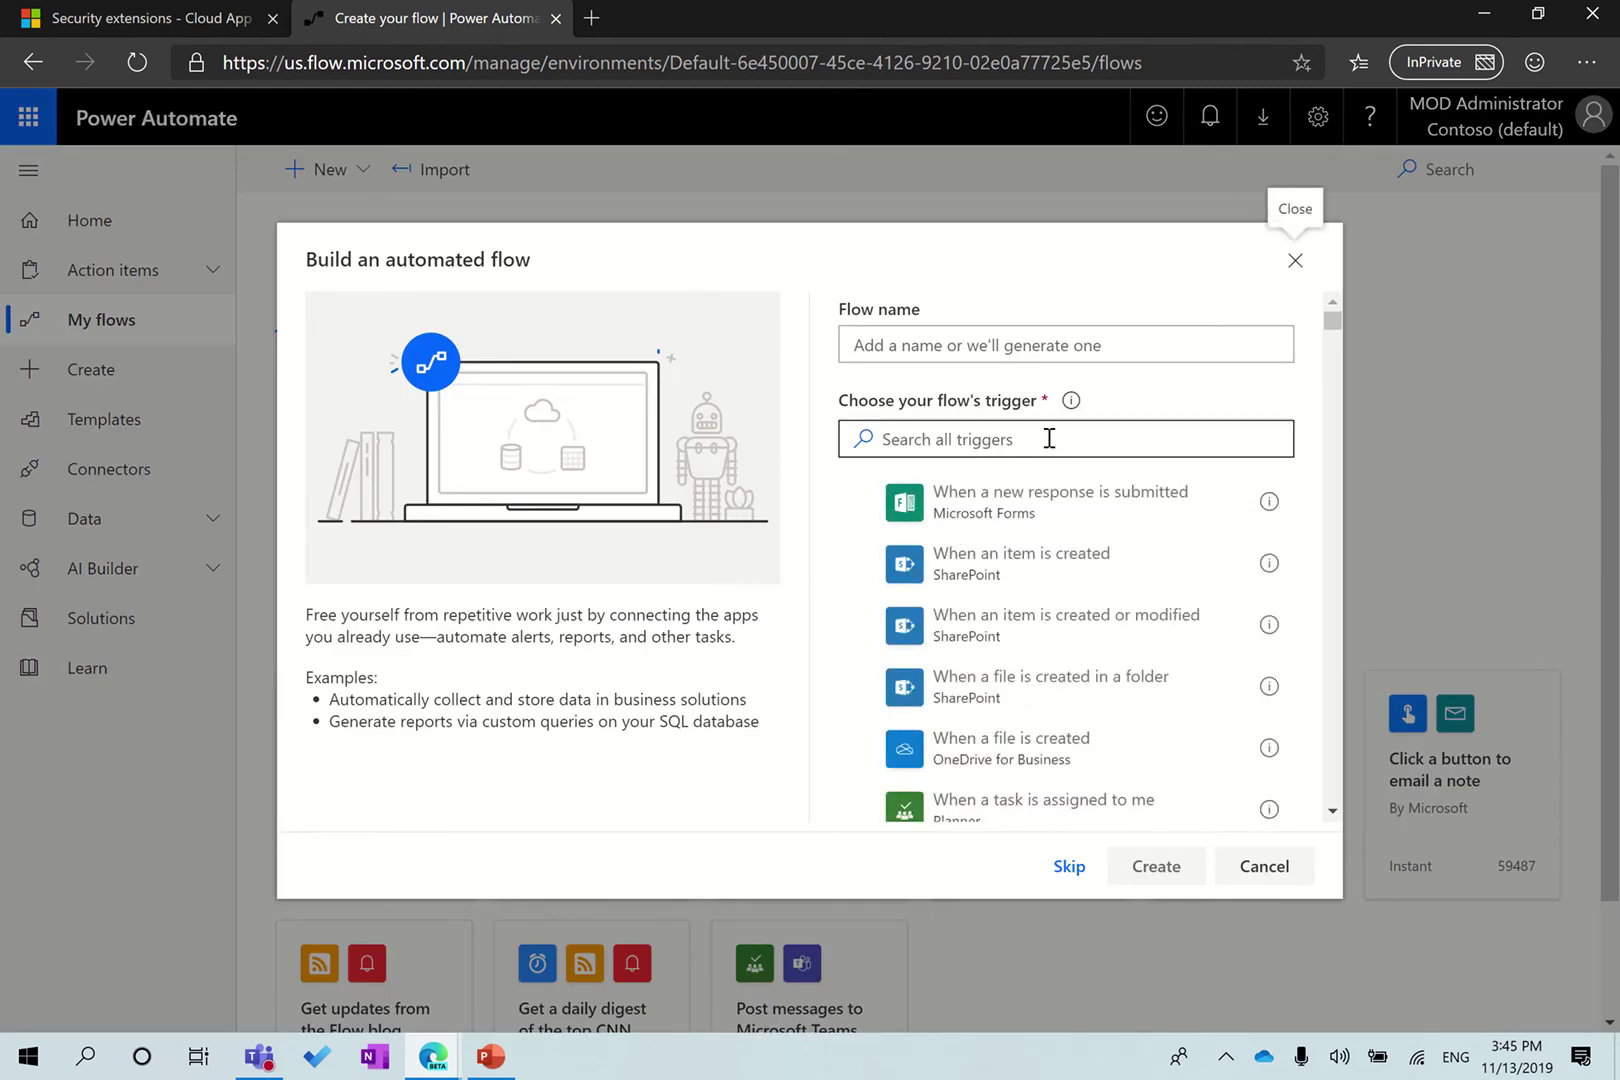
click(1060, 343)
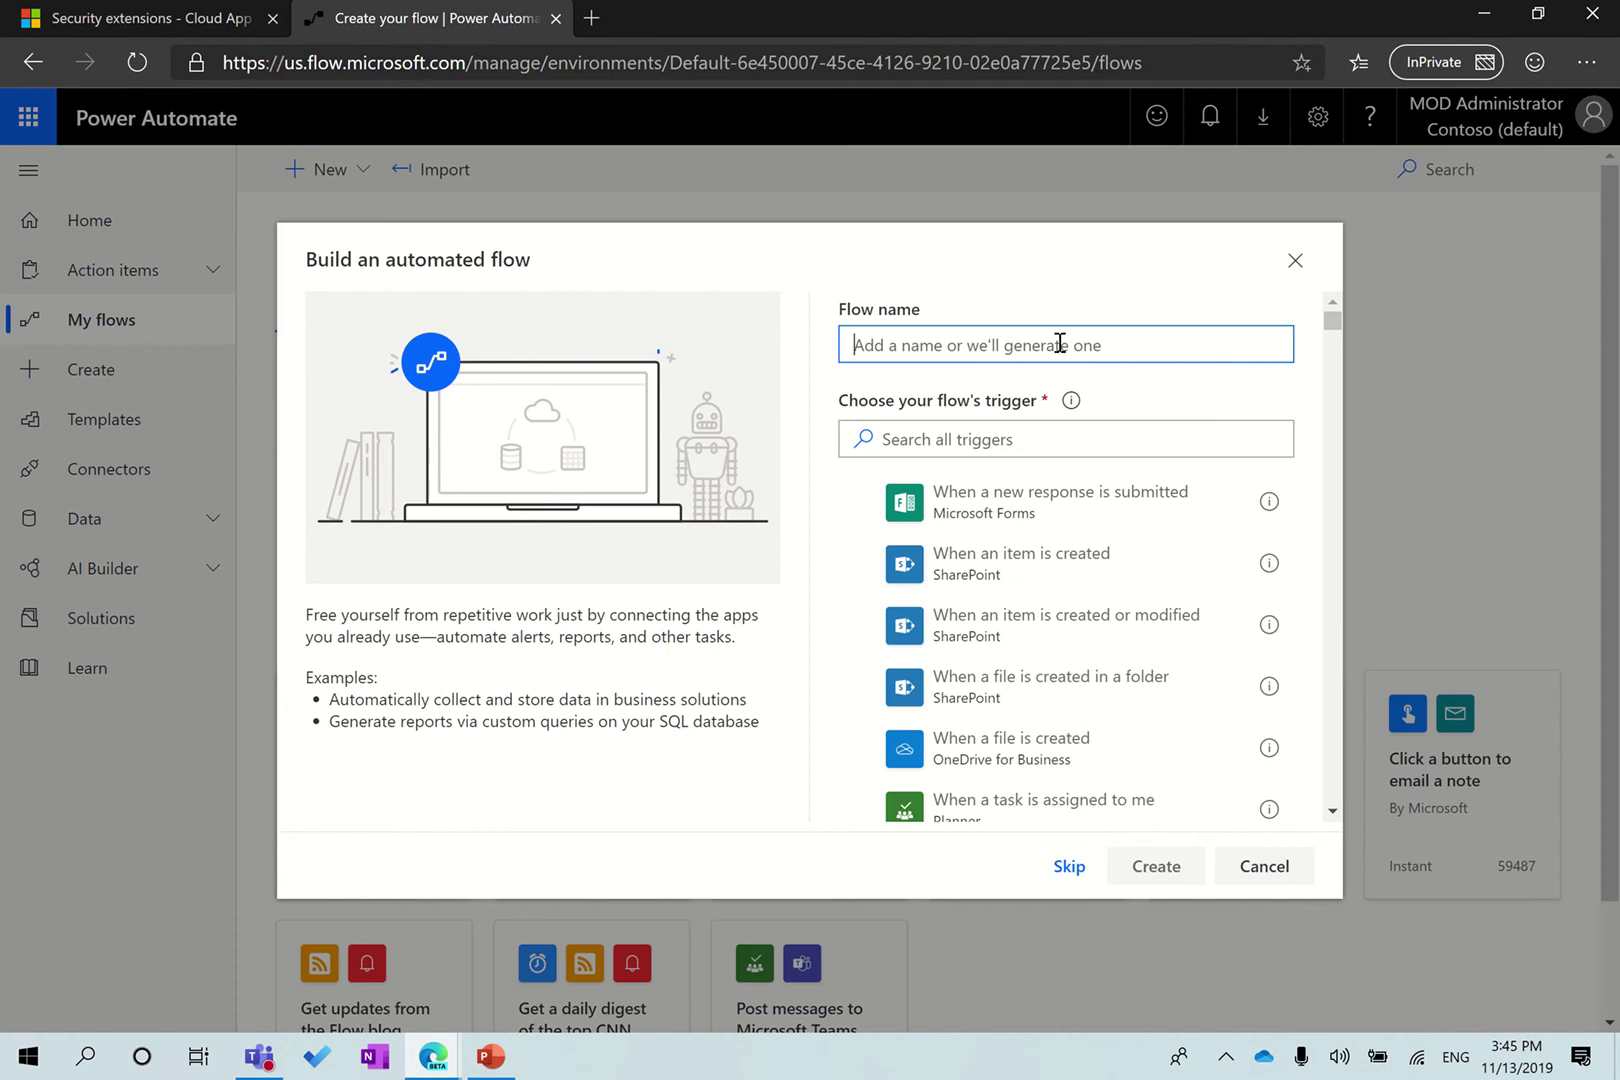
text(Administrative Activ)
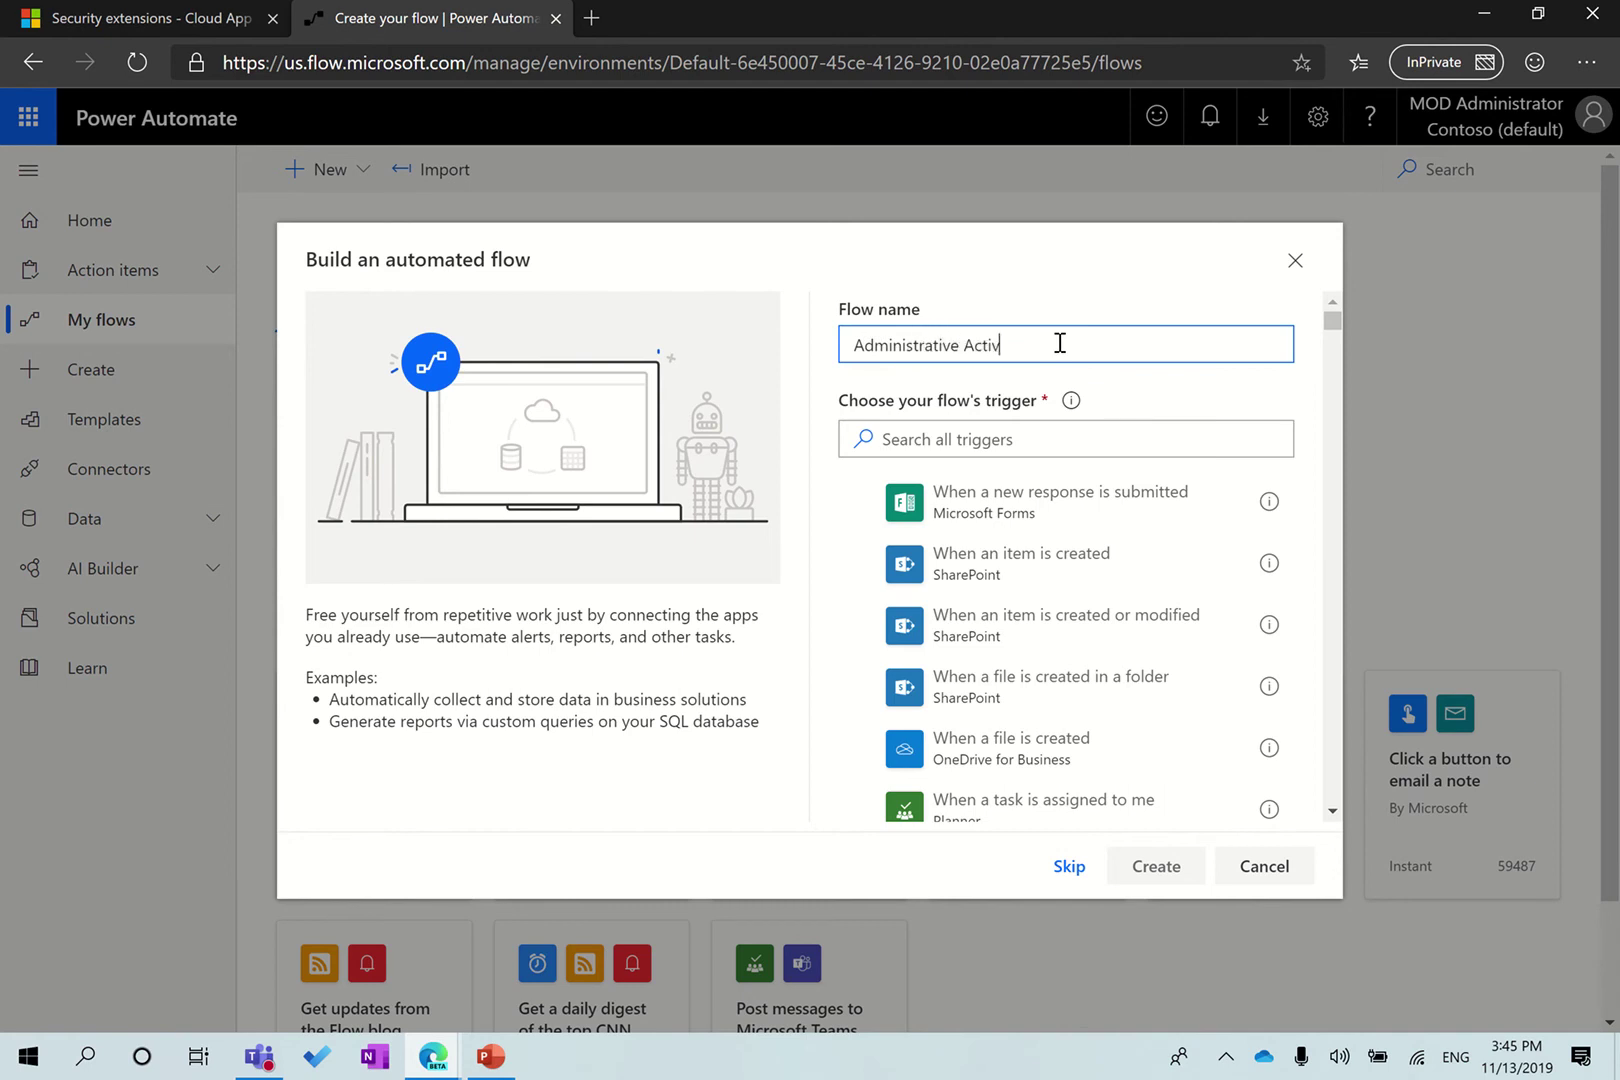
text(ities from Risky IP)
Find the Cloud App Security trigger "When an alert is generated" and create the flow with it
click(1091, 438)
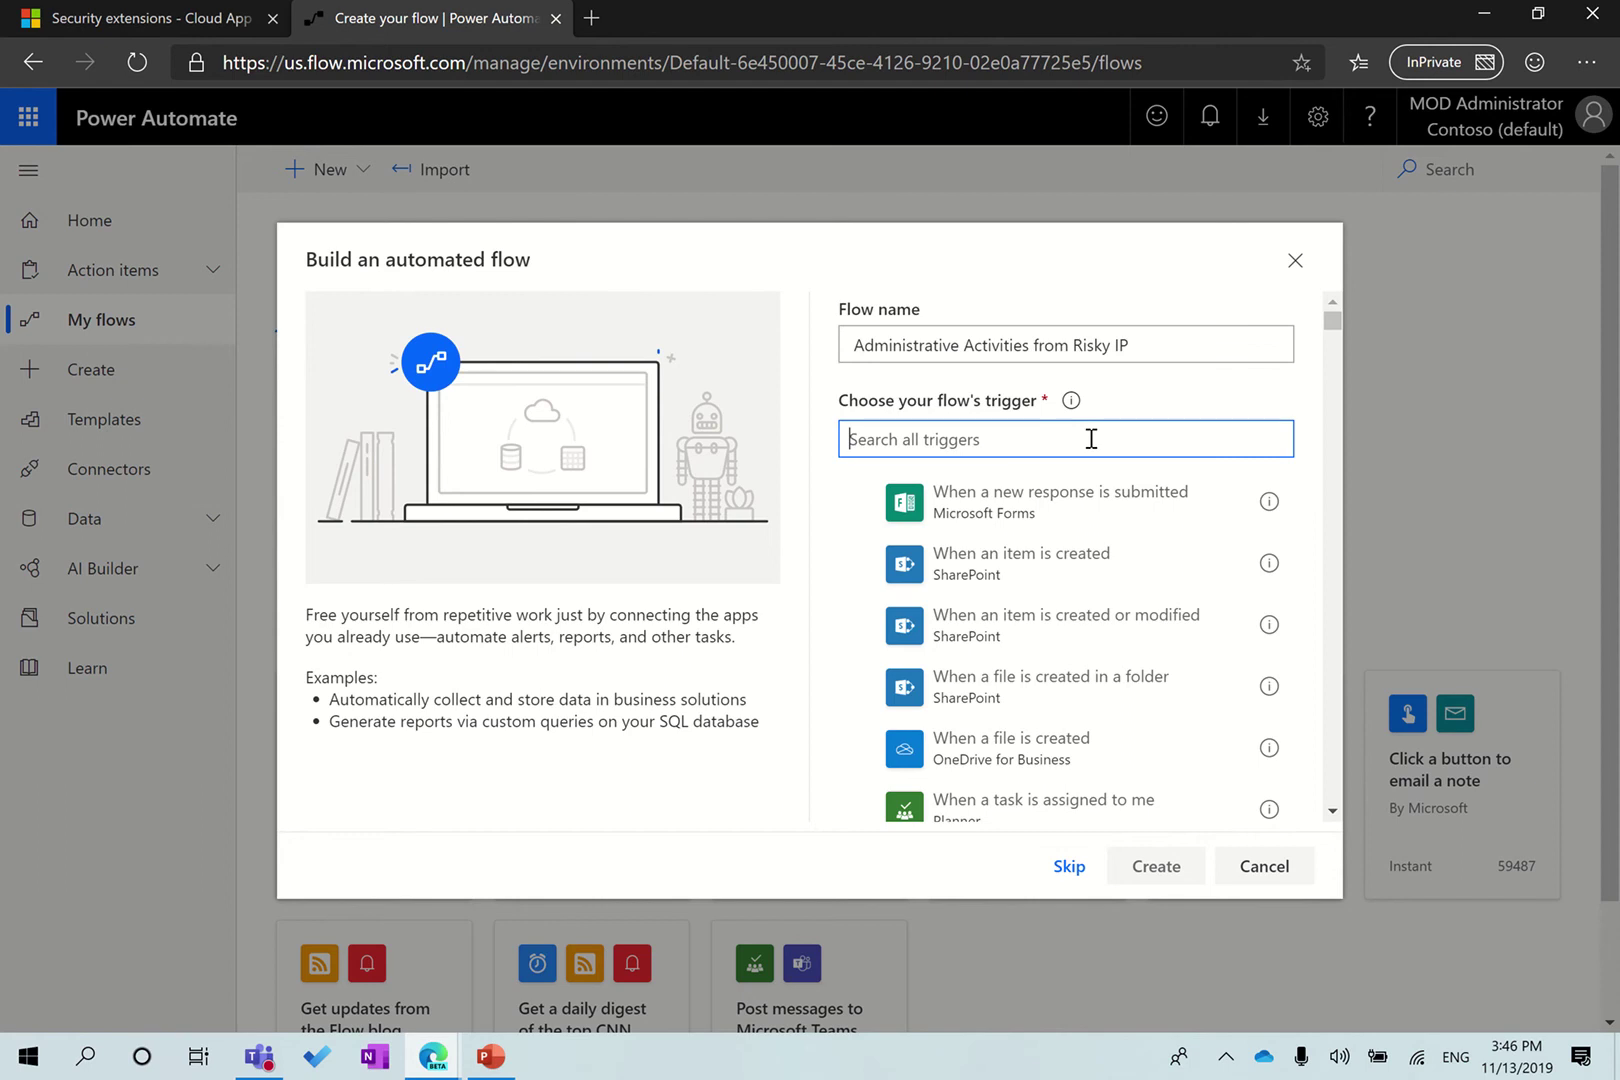
text(Microsoft CLoud)
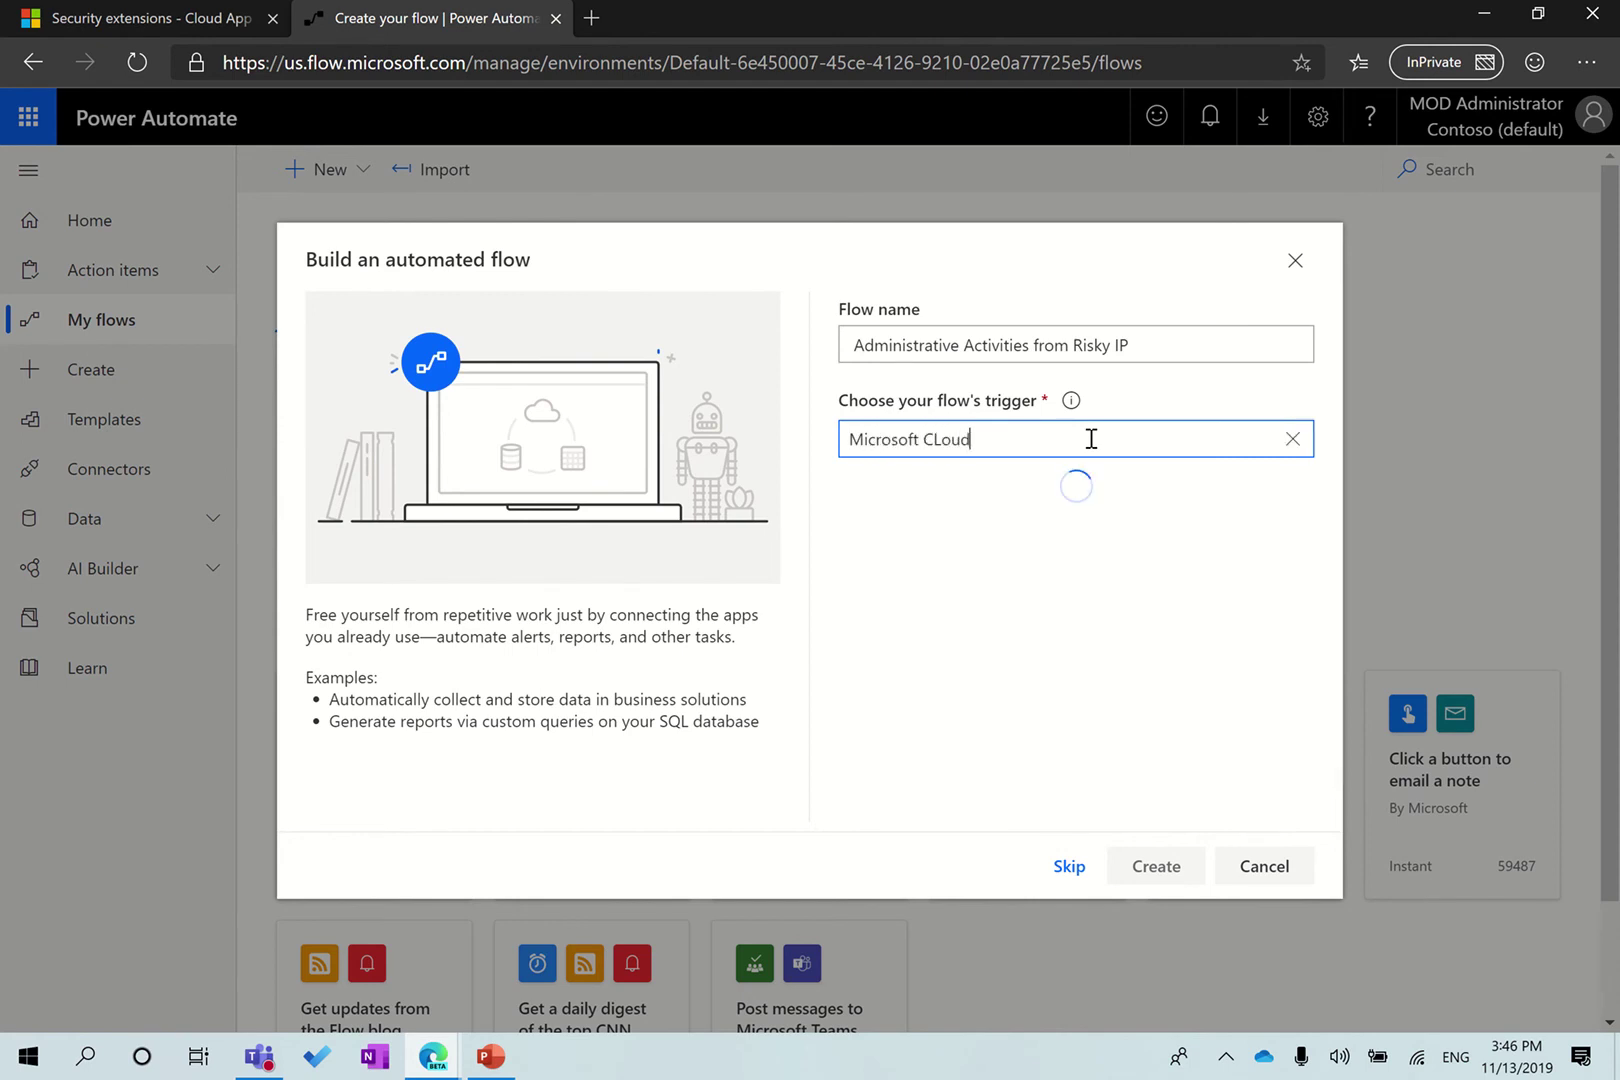
text( App securi)
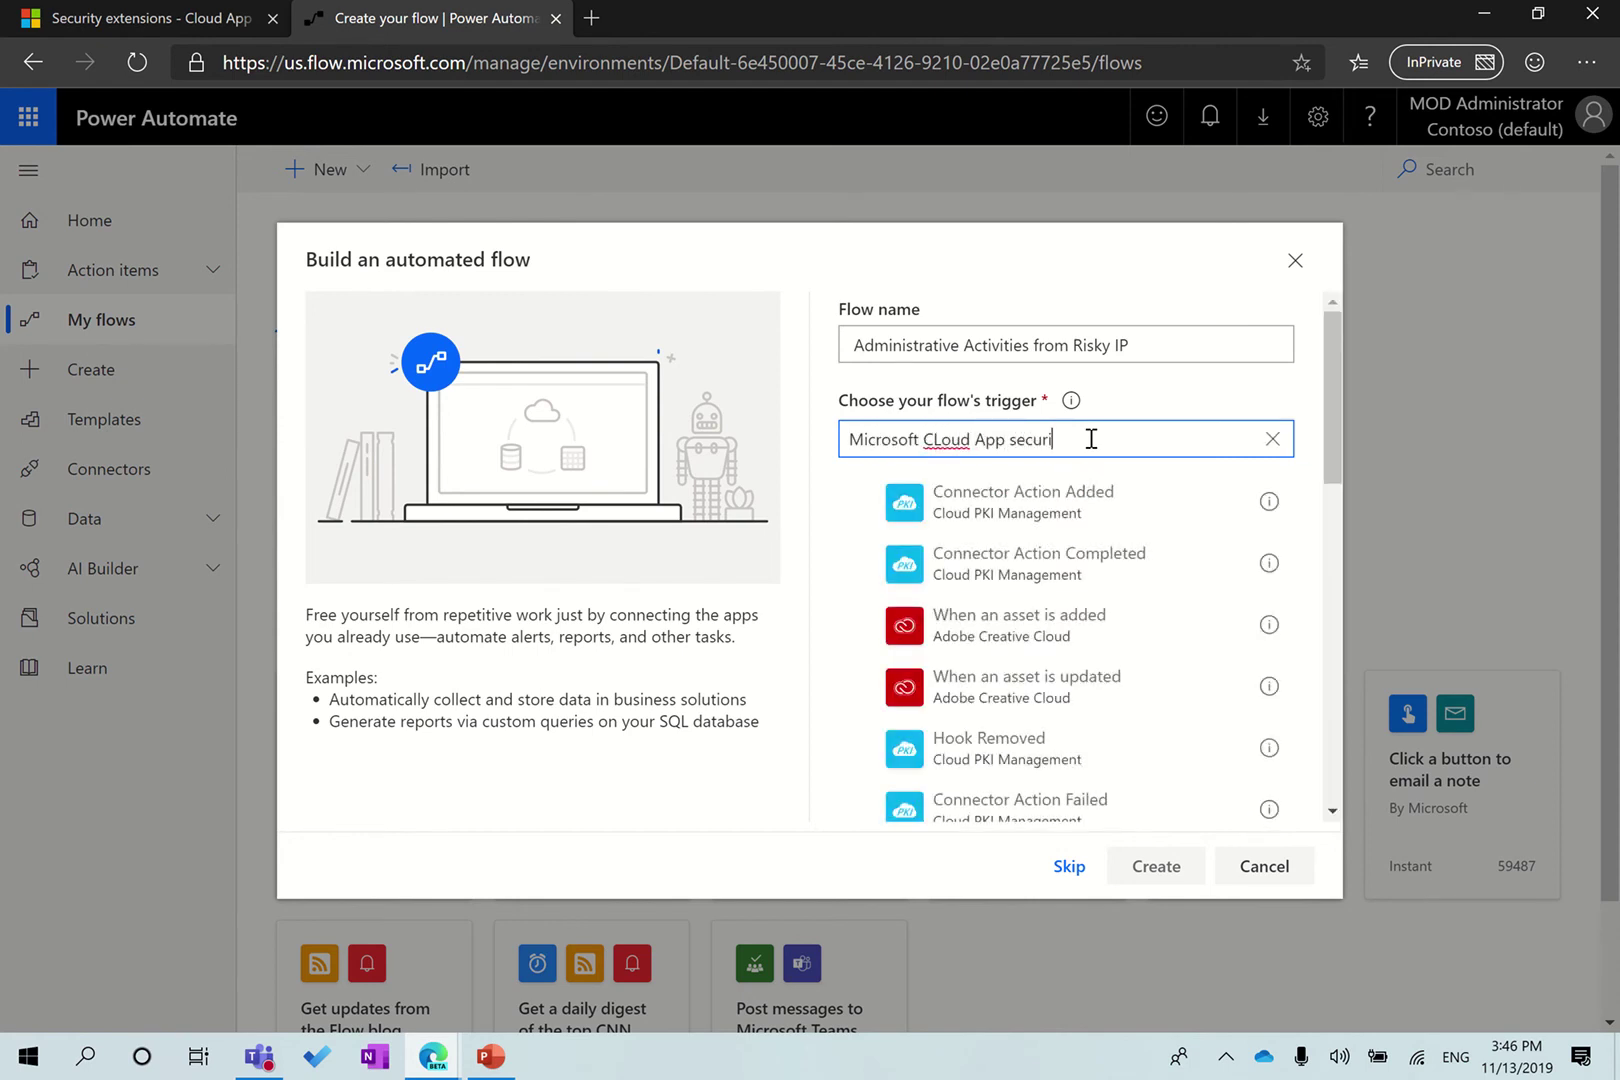
text(ty)
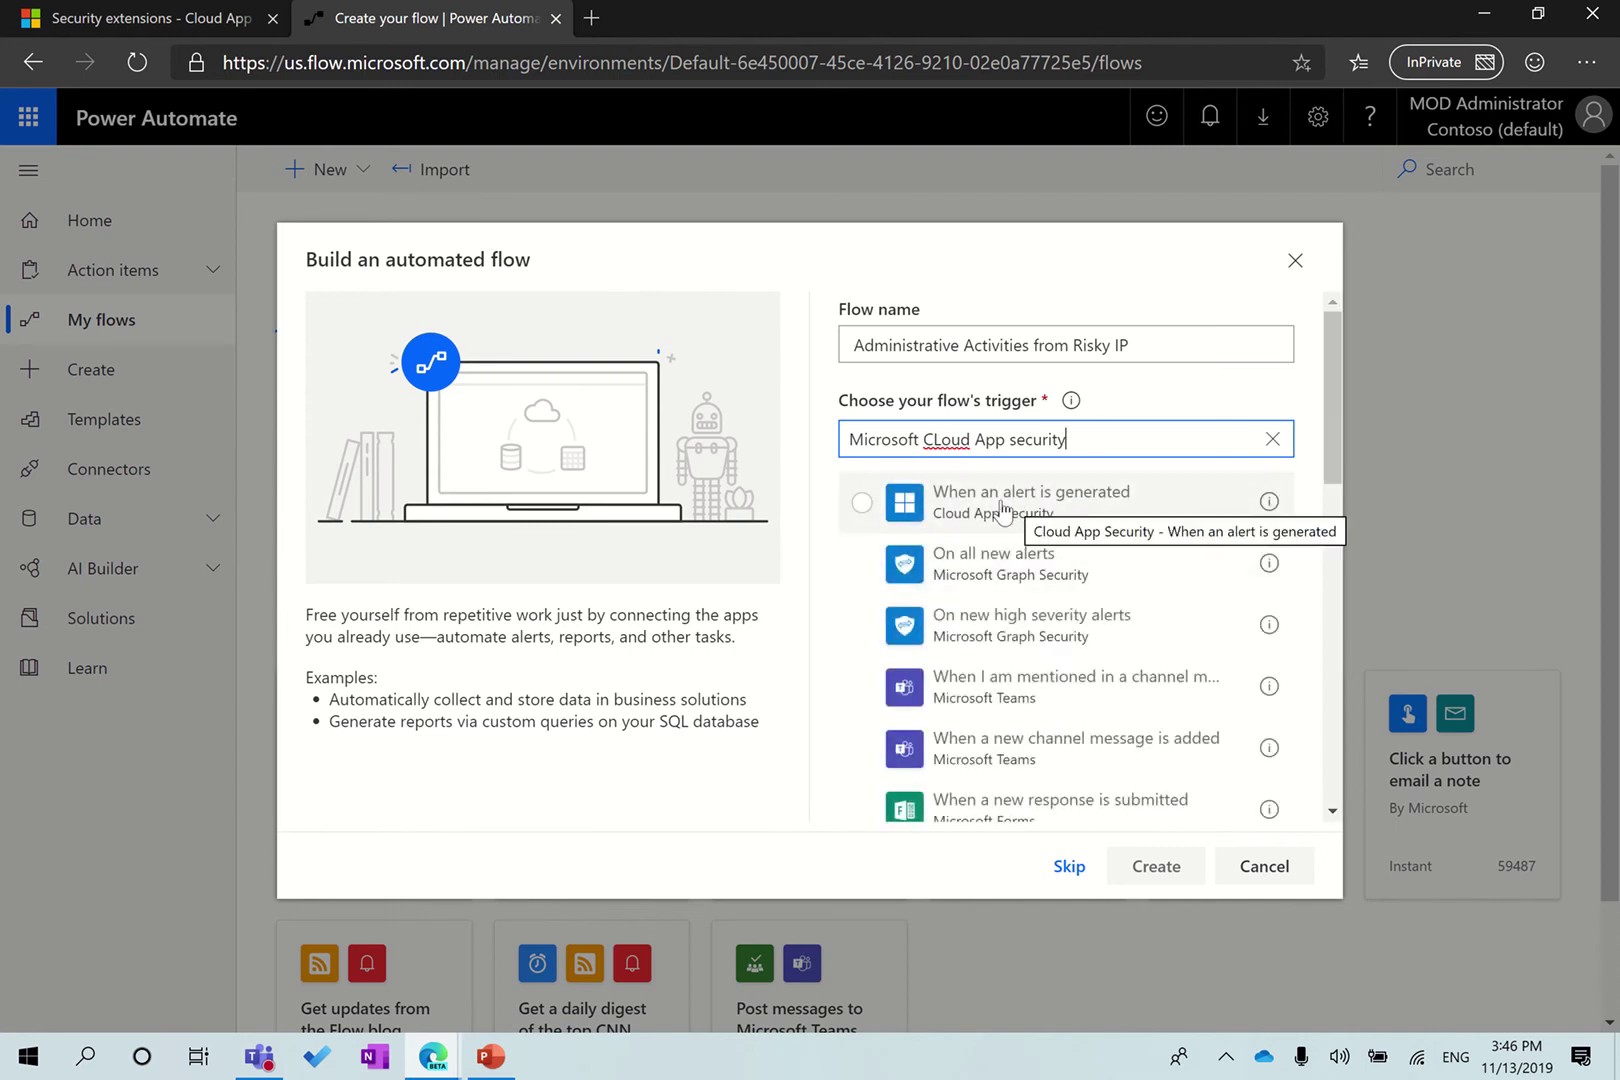
click(1073, 500)
click(1155, 866)
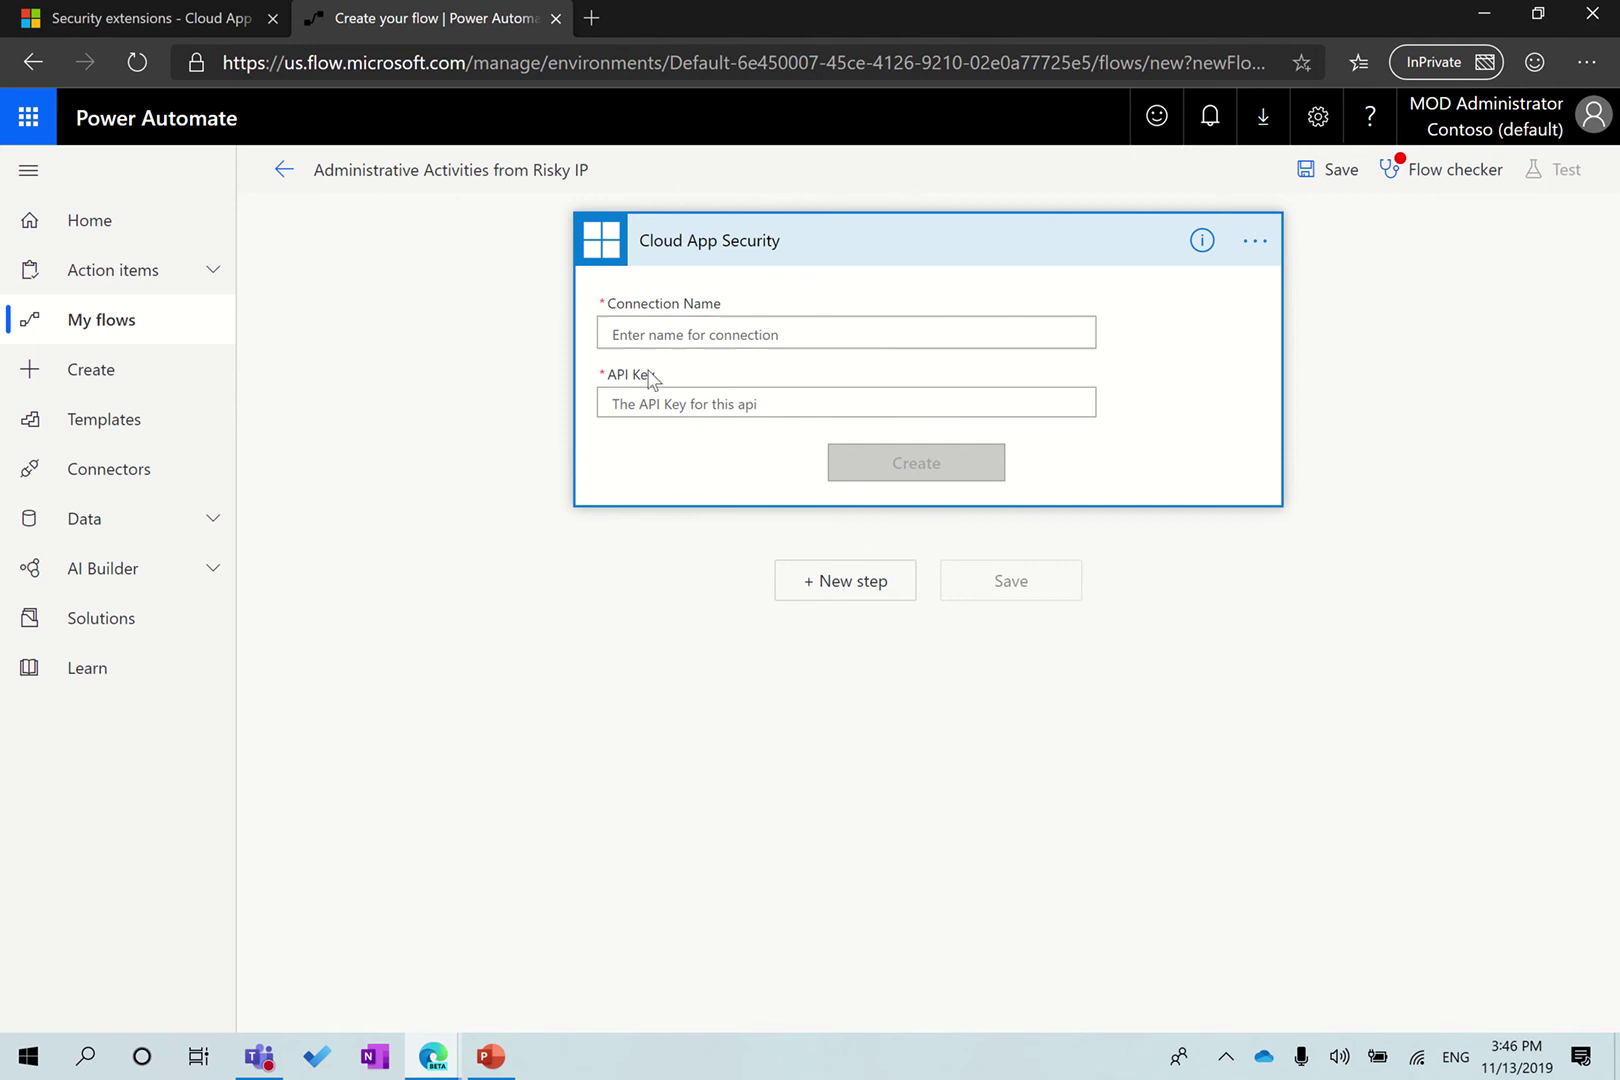
Copy the portal URL shown with the generated token in Cloud App Security into the flow trigger's connection name
click(180, 14)
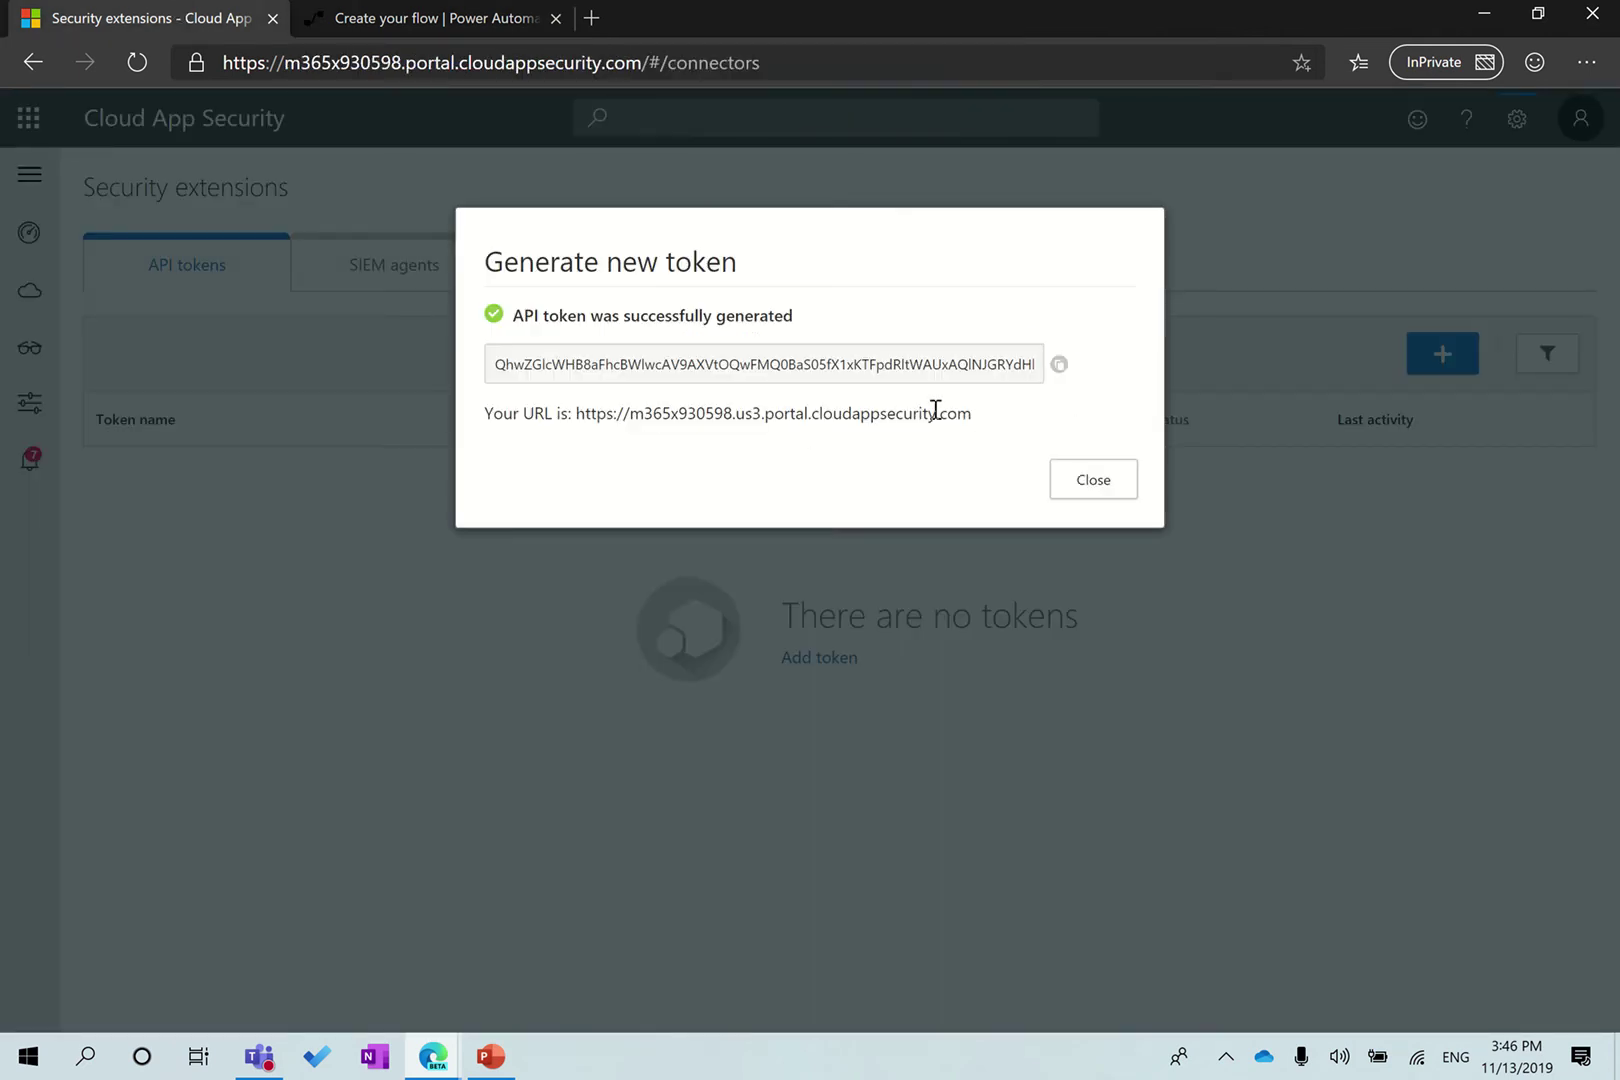
drag(971, 413, 576, 418)
key(ctrl+c)
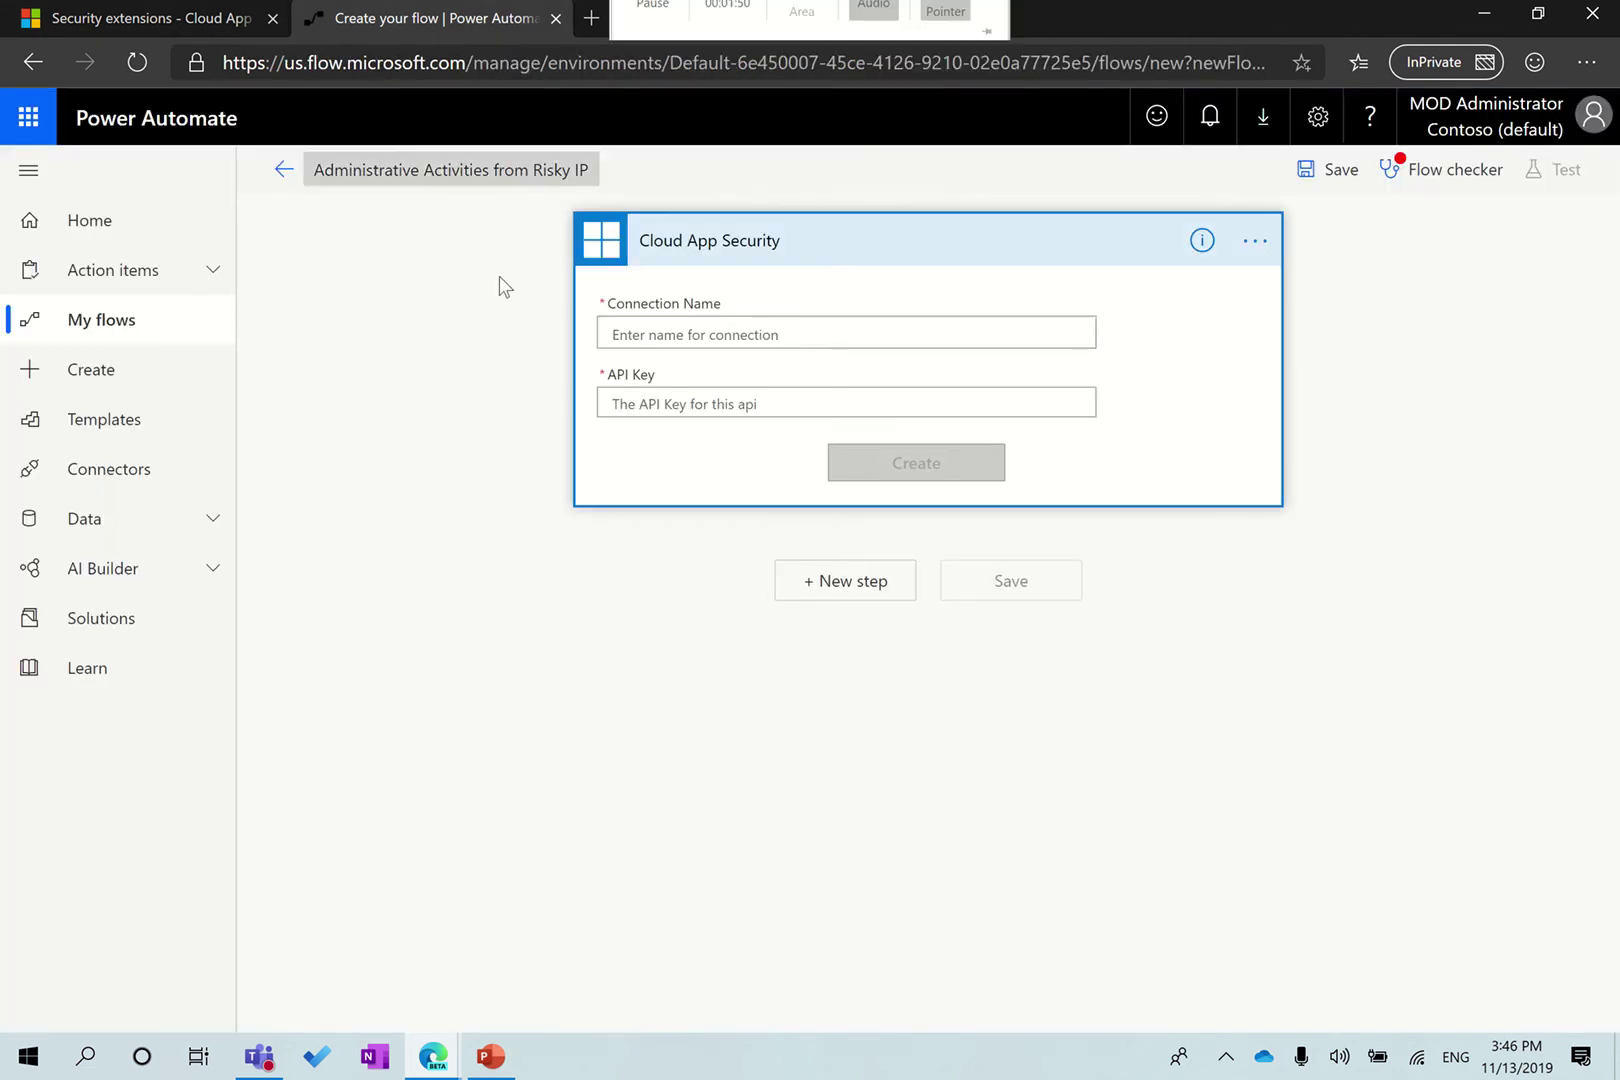
click(476, 14)
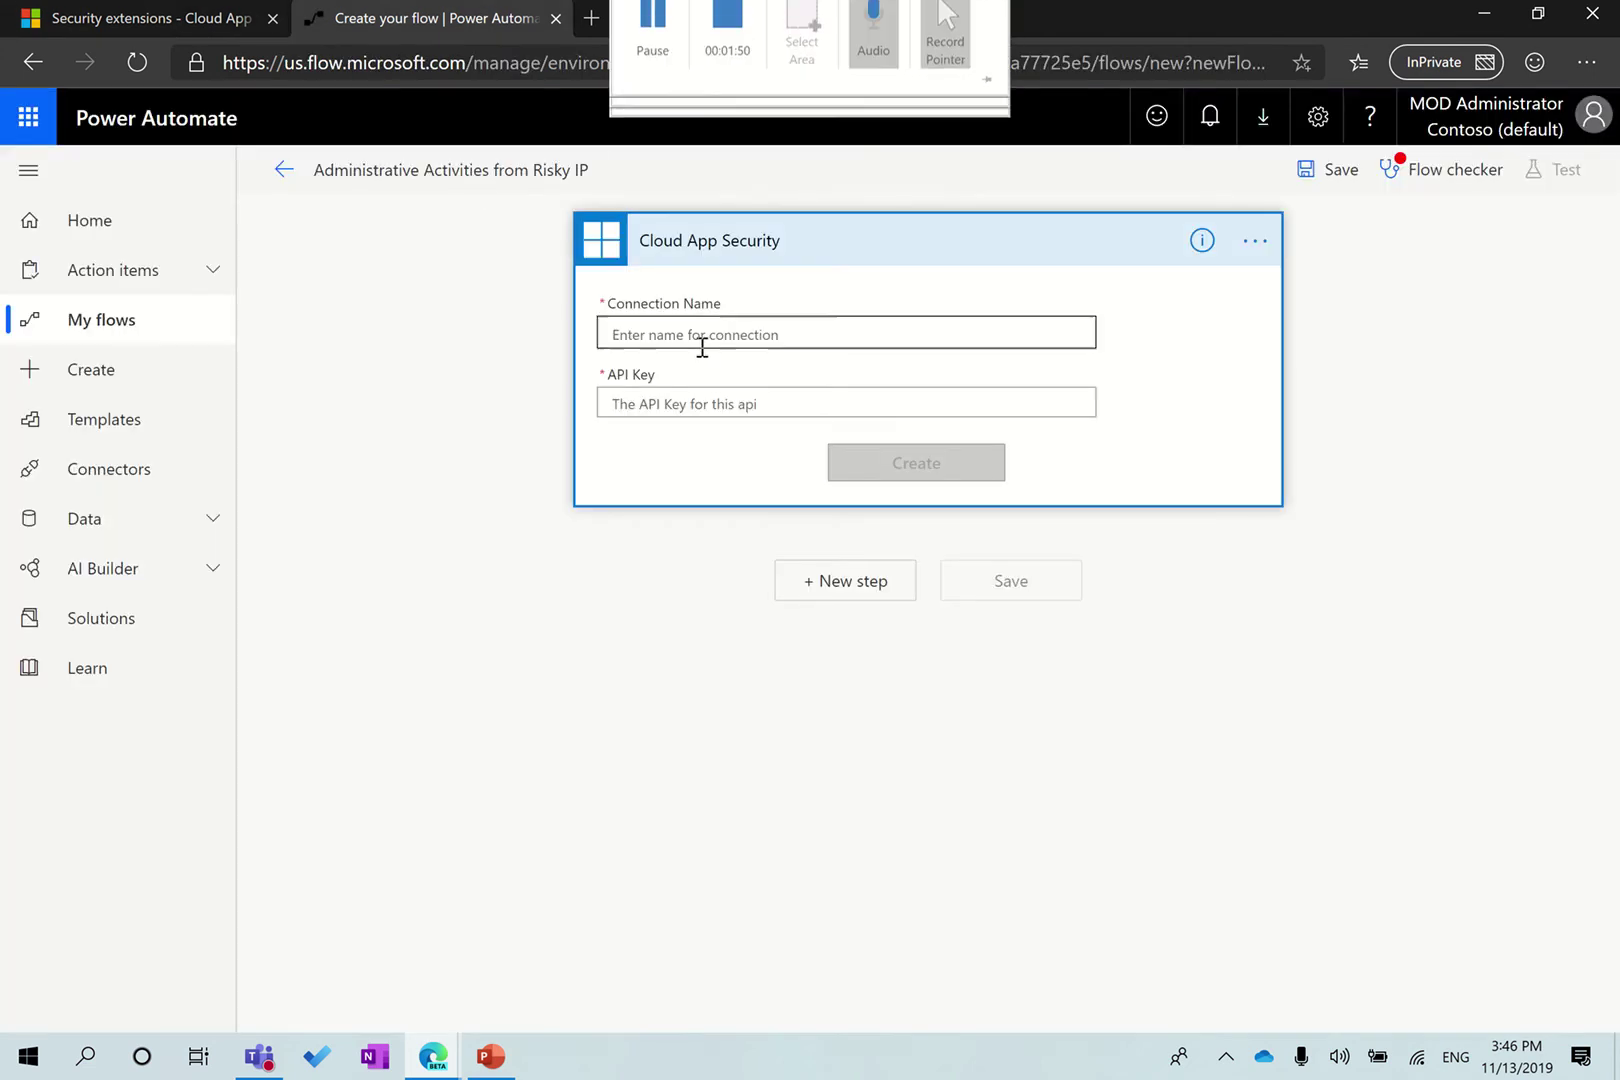
click(702, 340)
key(ctrl+v)
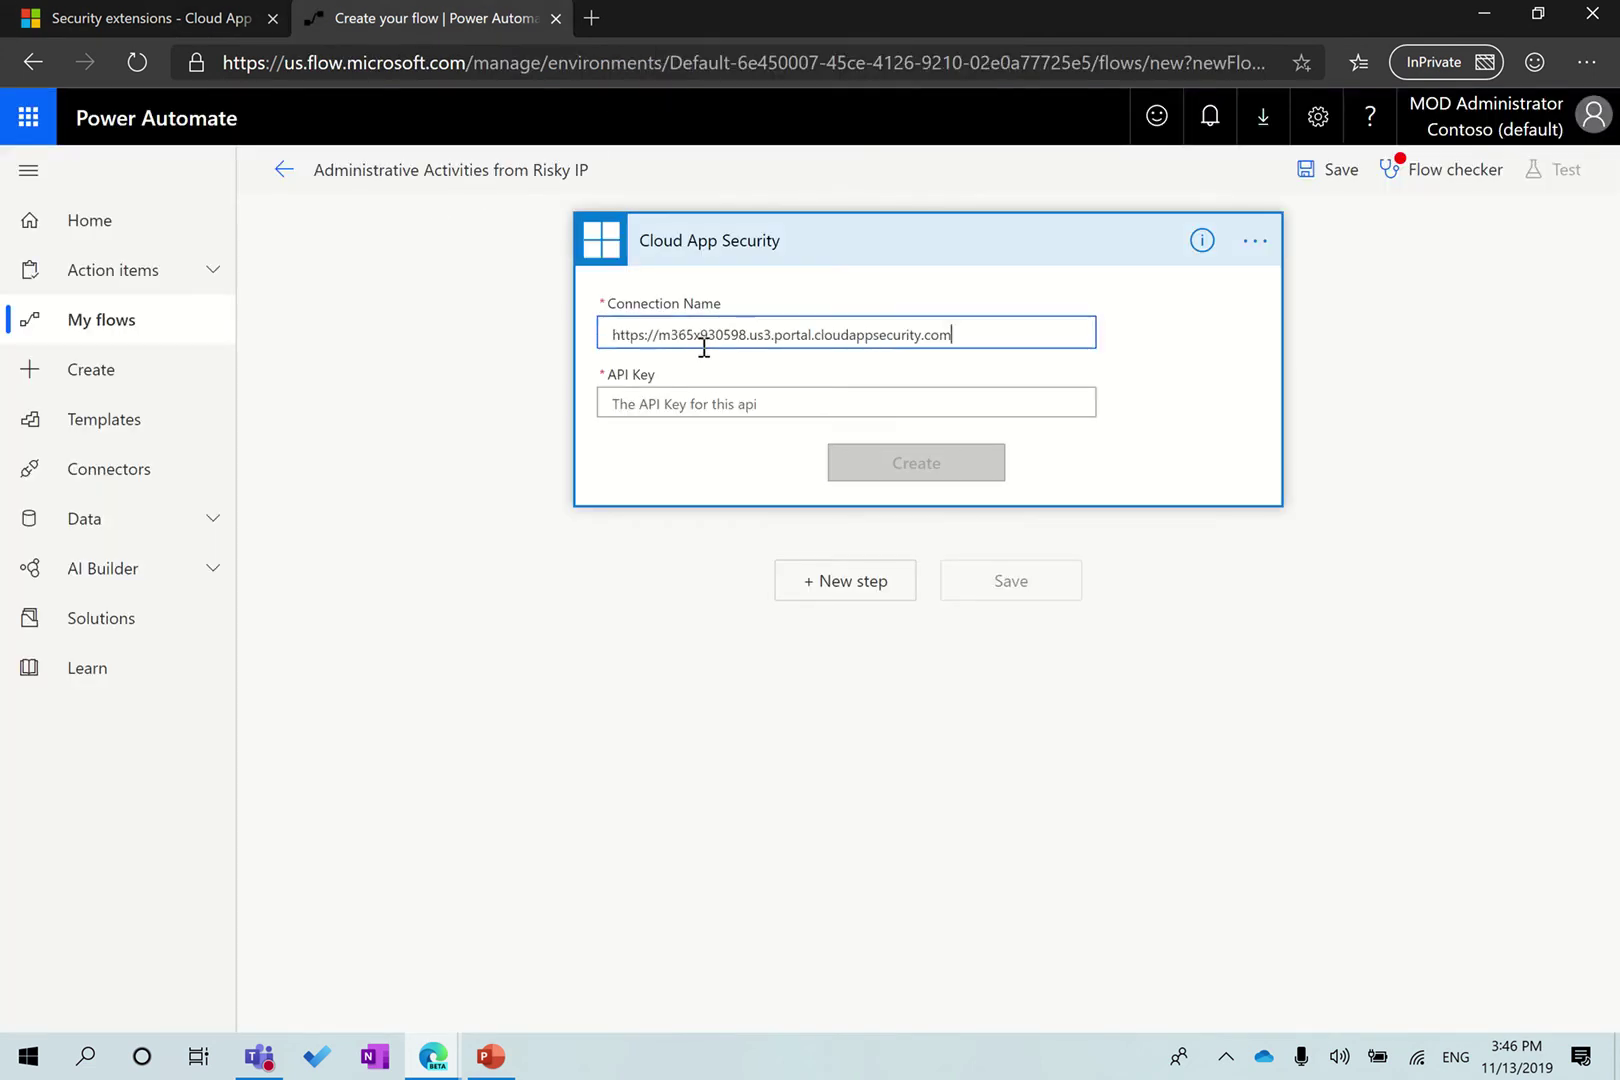
Copy the generated API token from Cloud App Security, paste it as the trigger's API key, and create the connection
click(210, 14)
click(1058, 364)
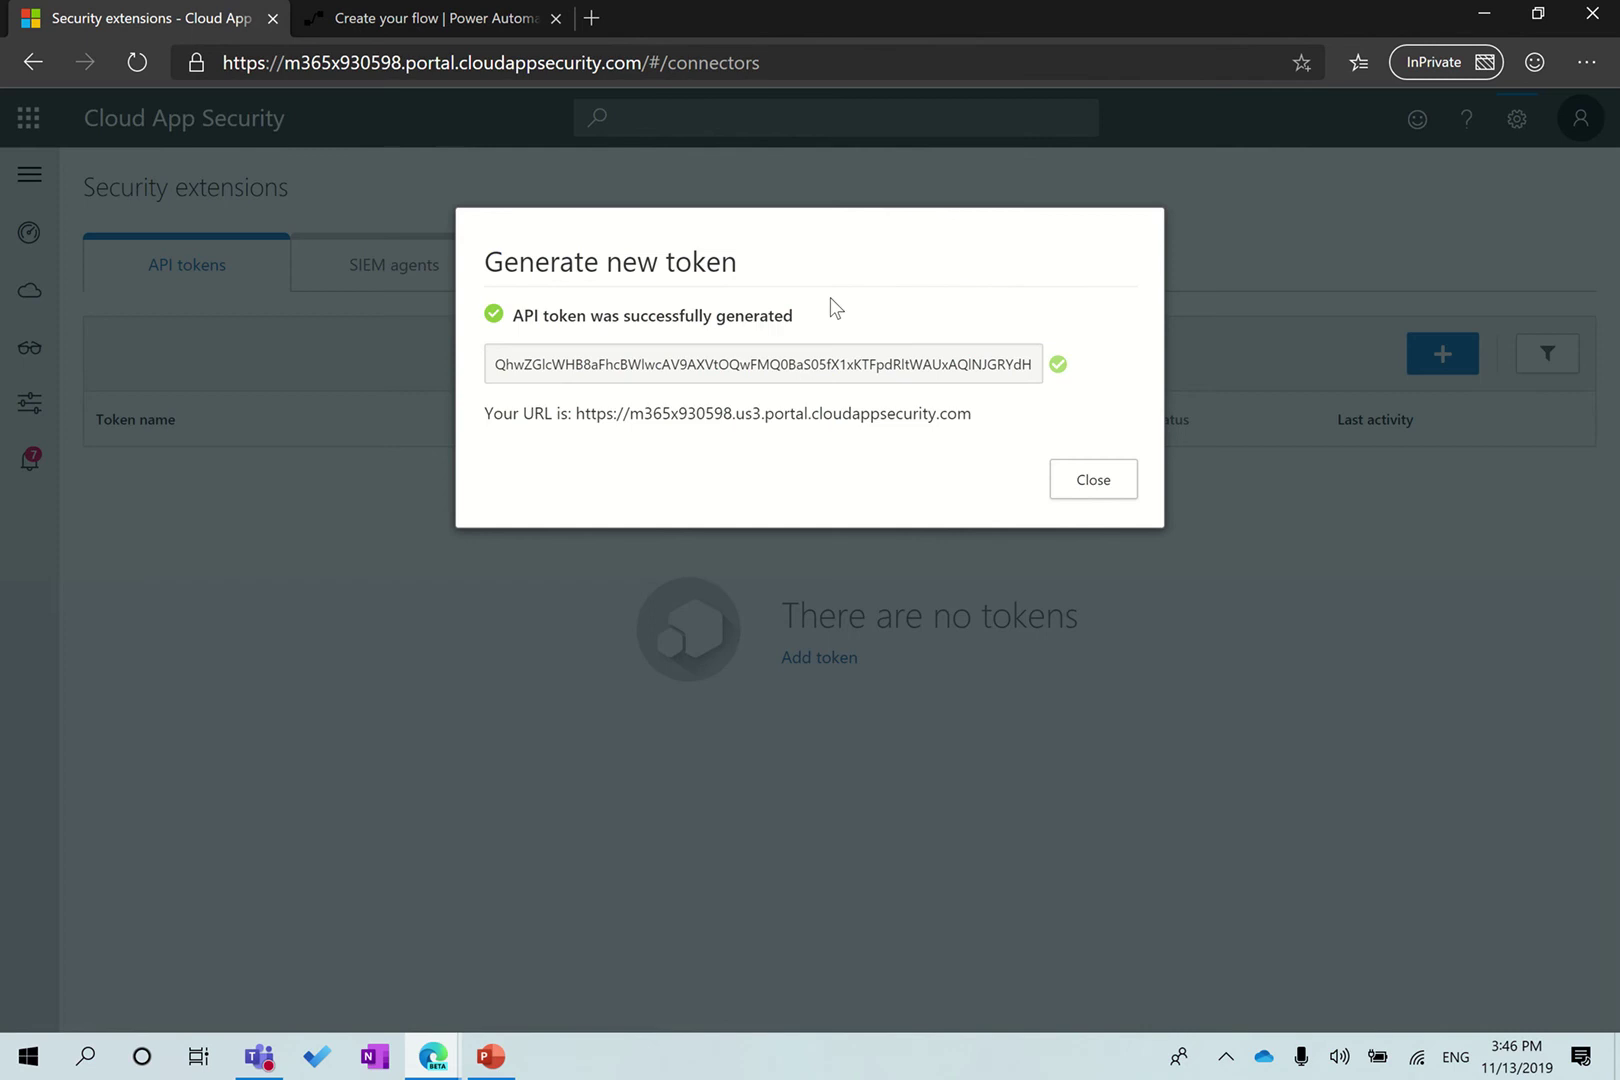
click(398, 19)
key(Tab)
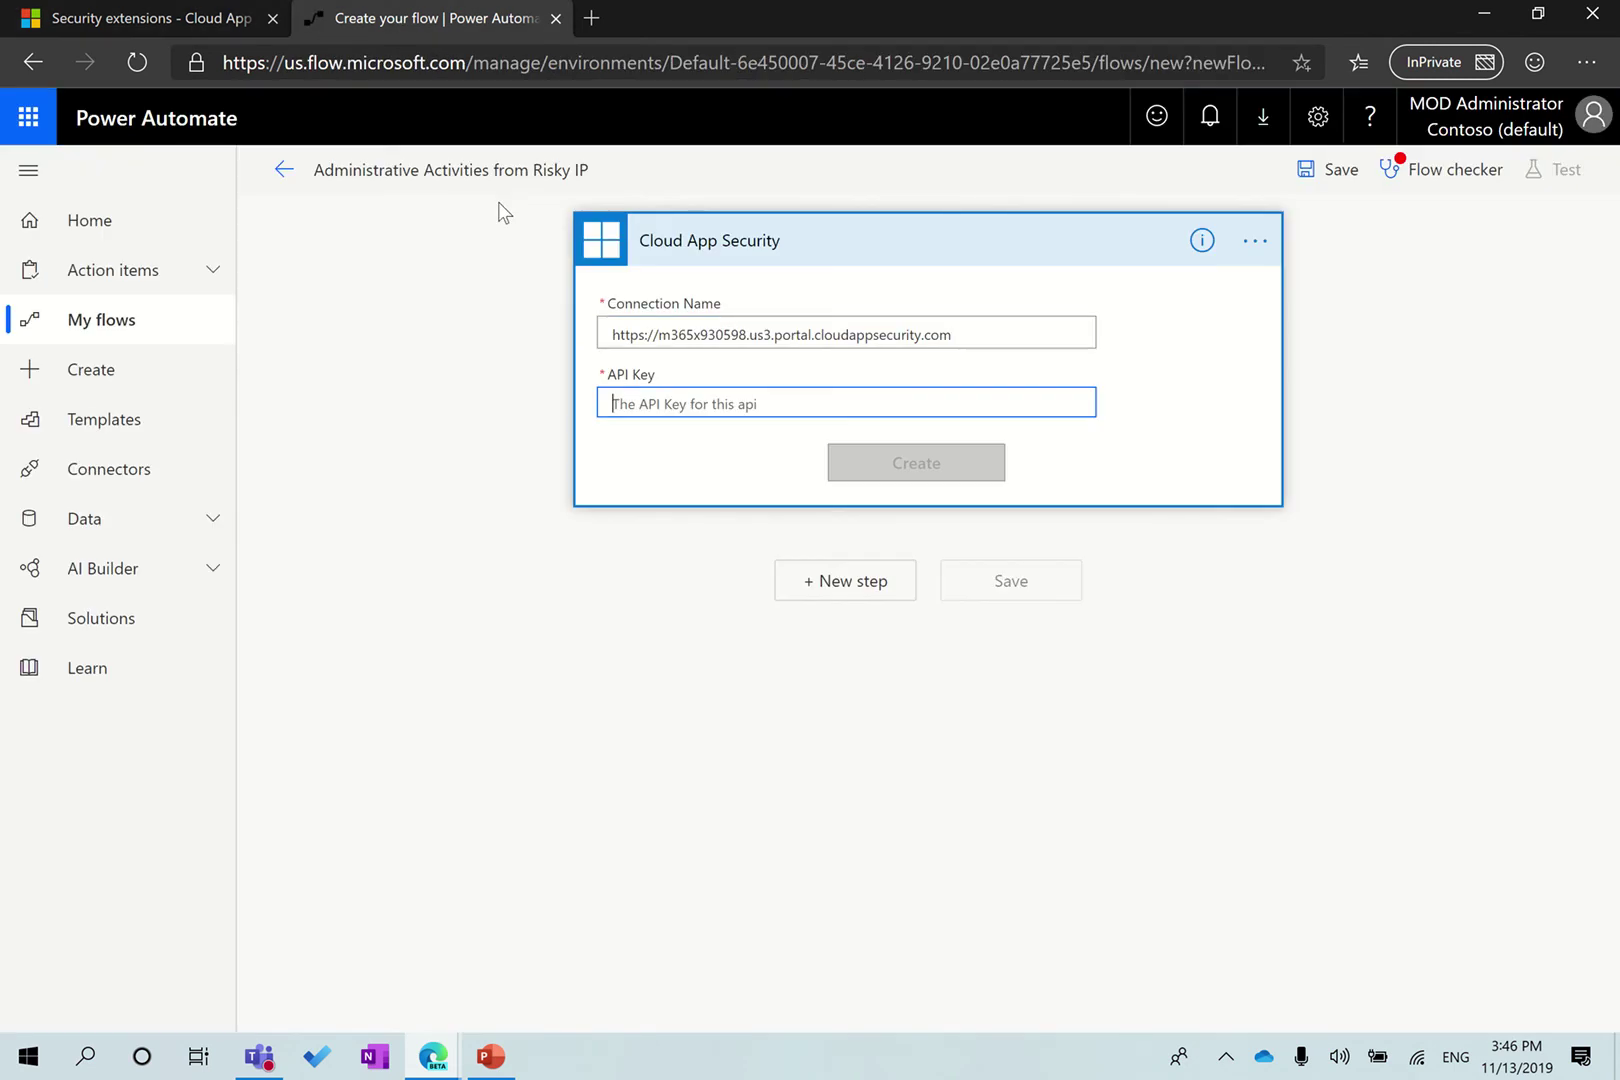
key(ctrl+v)
click(915, 463)
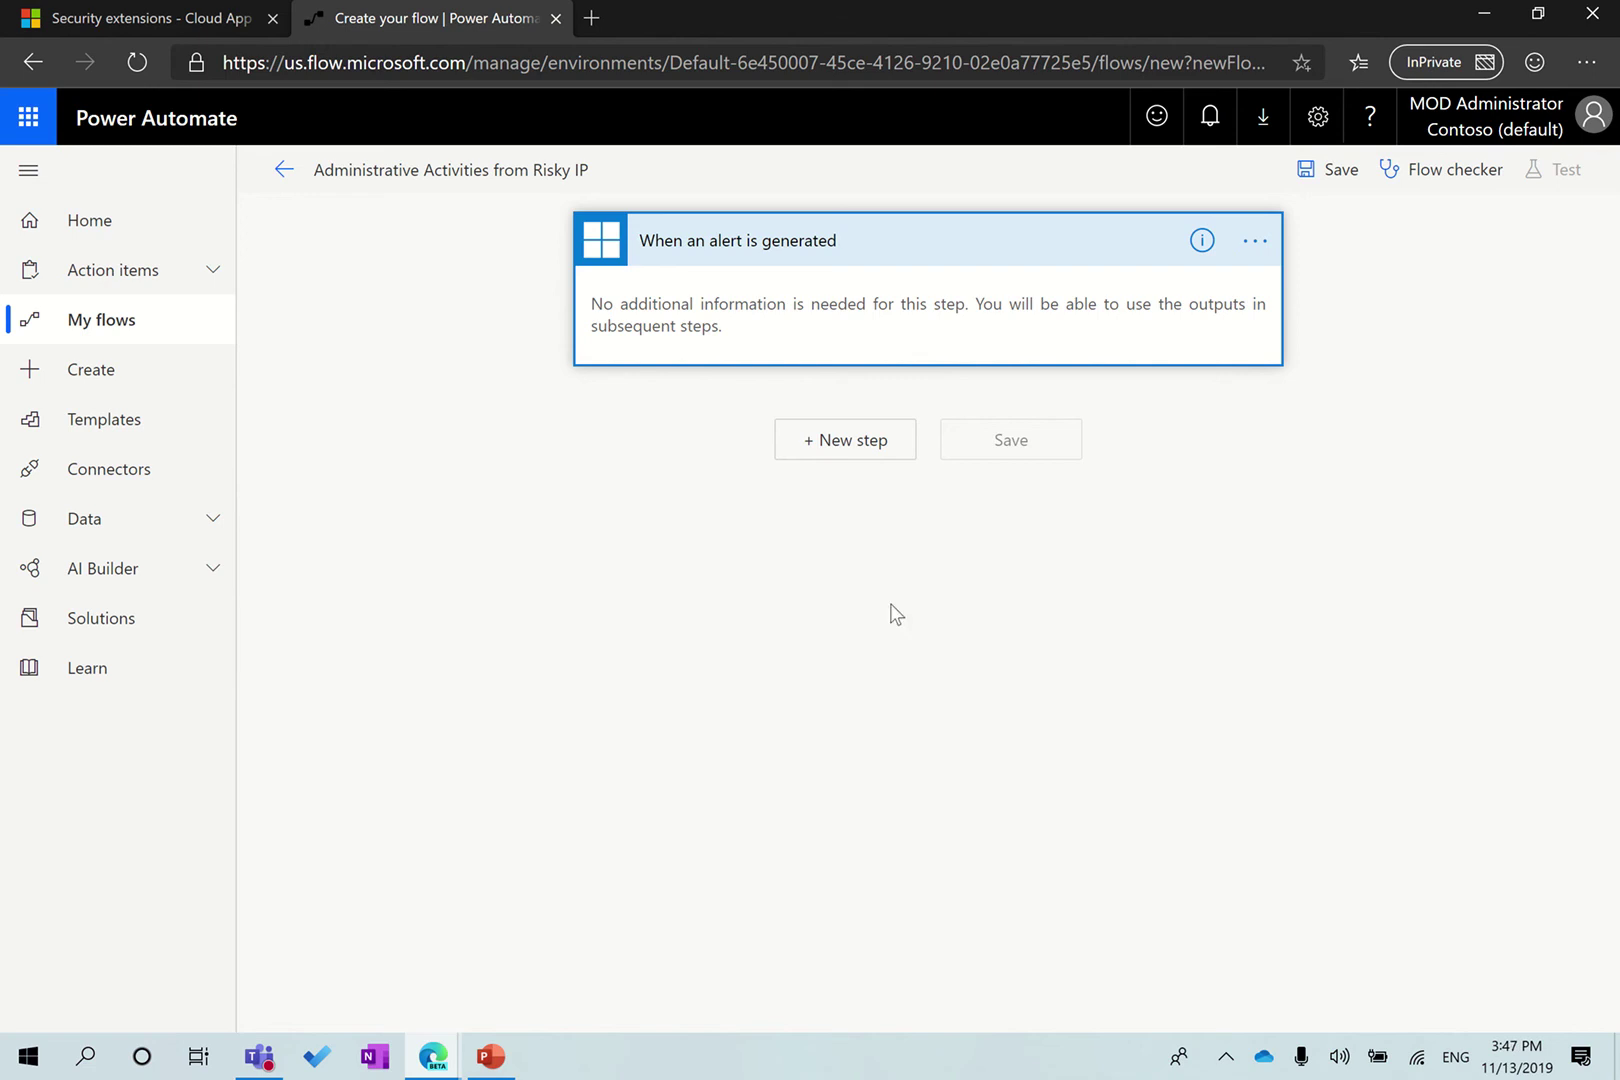
Add the Azure AD "Get user" action after the alert trigger
click(858, 452)
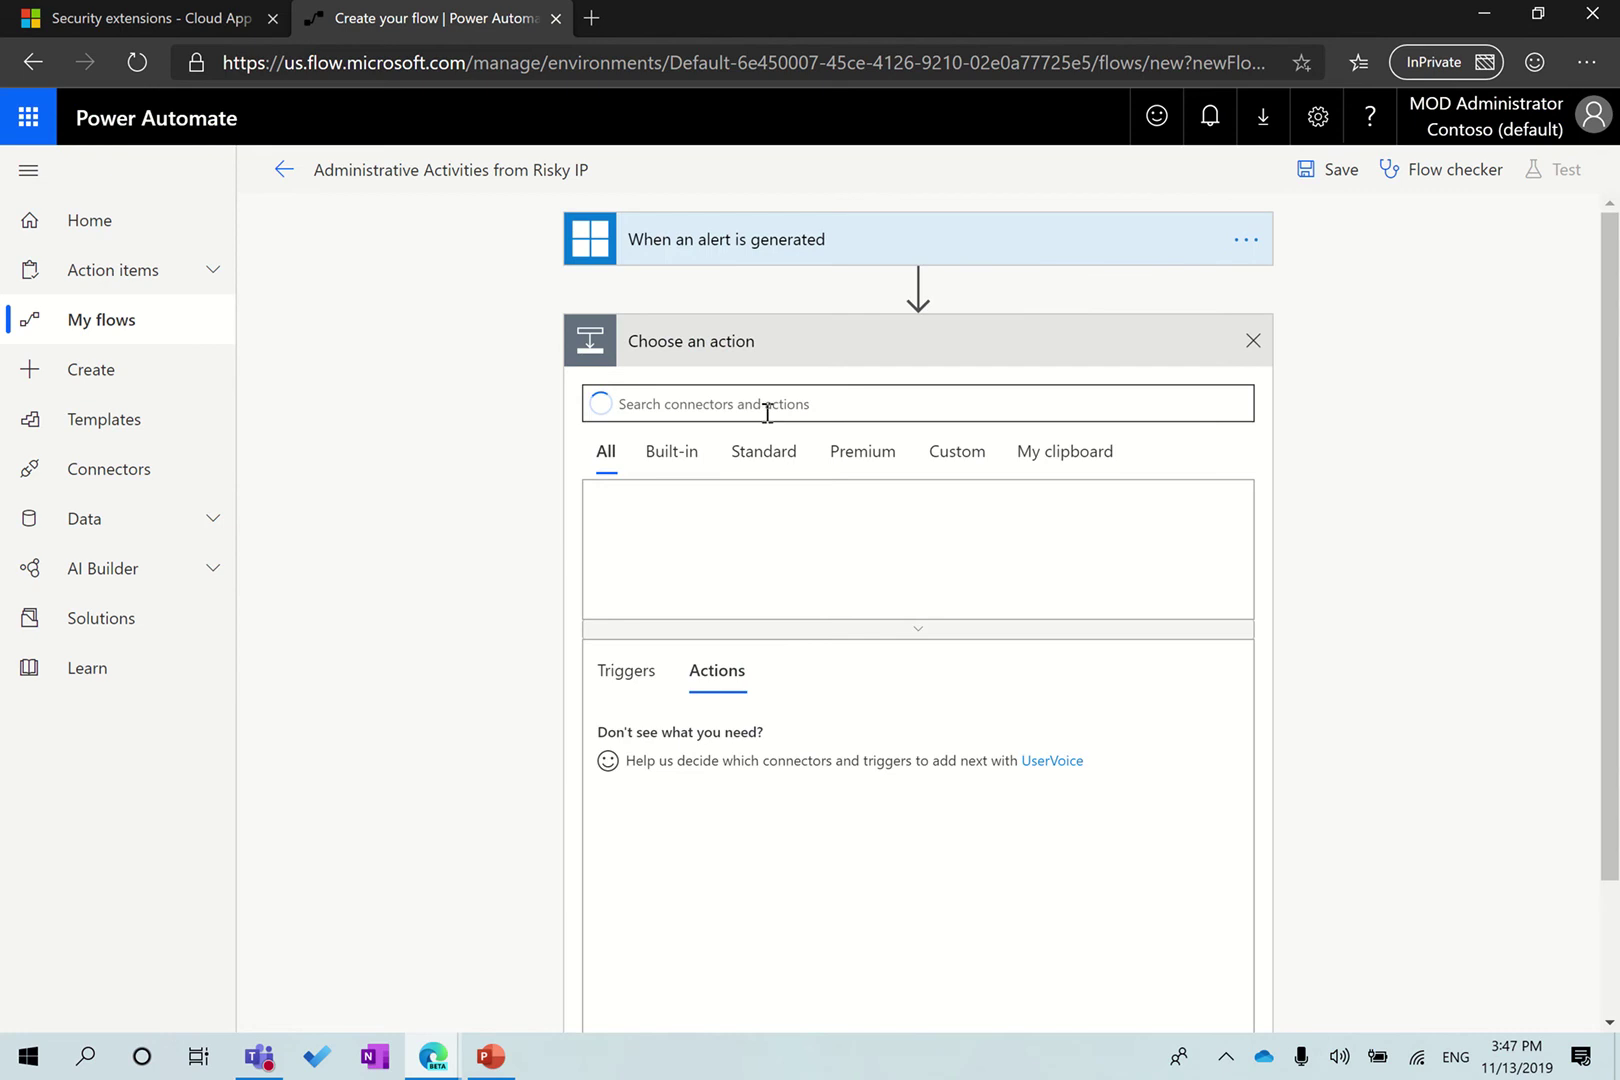
text(G)
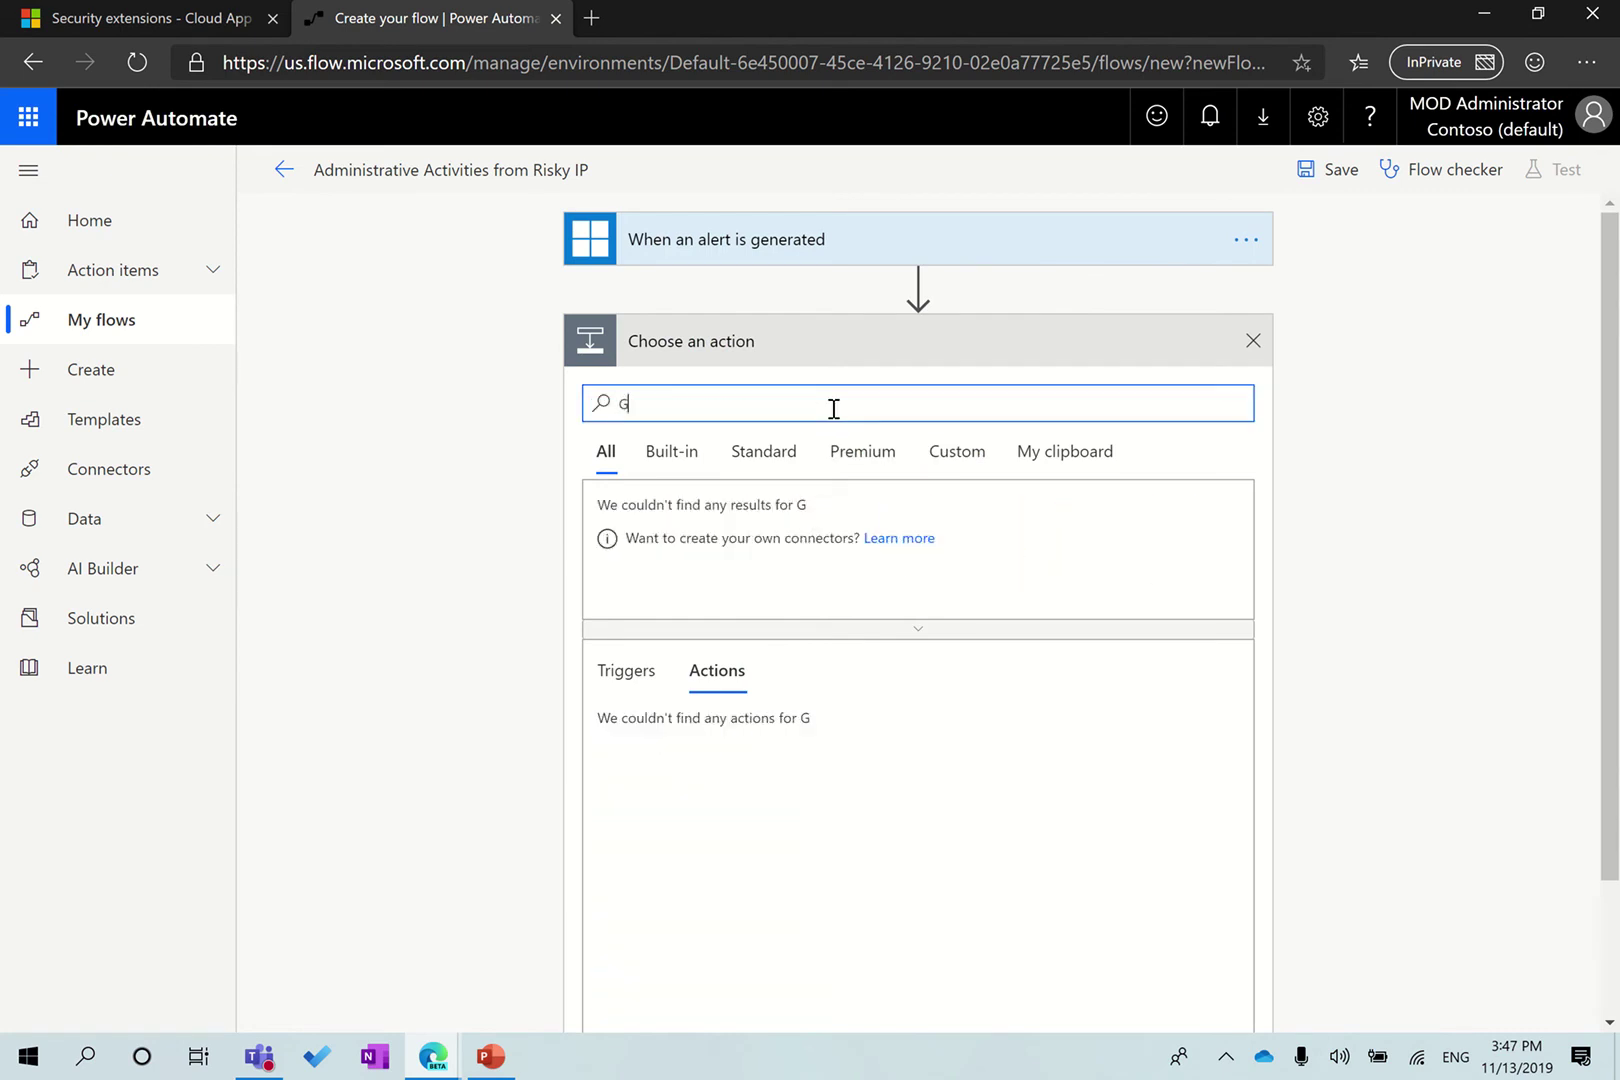
text(et azur)
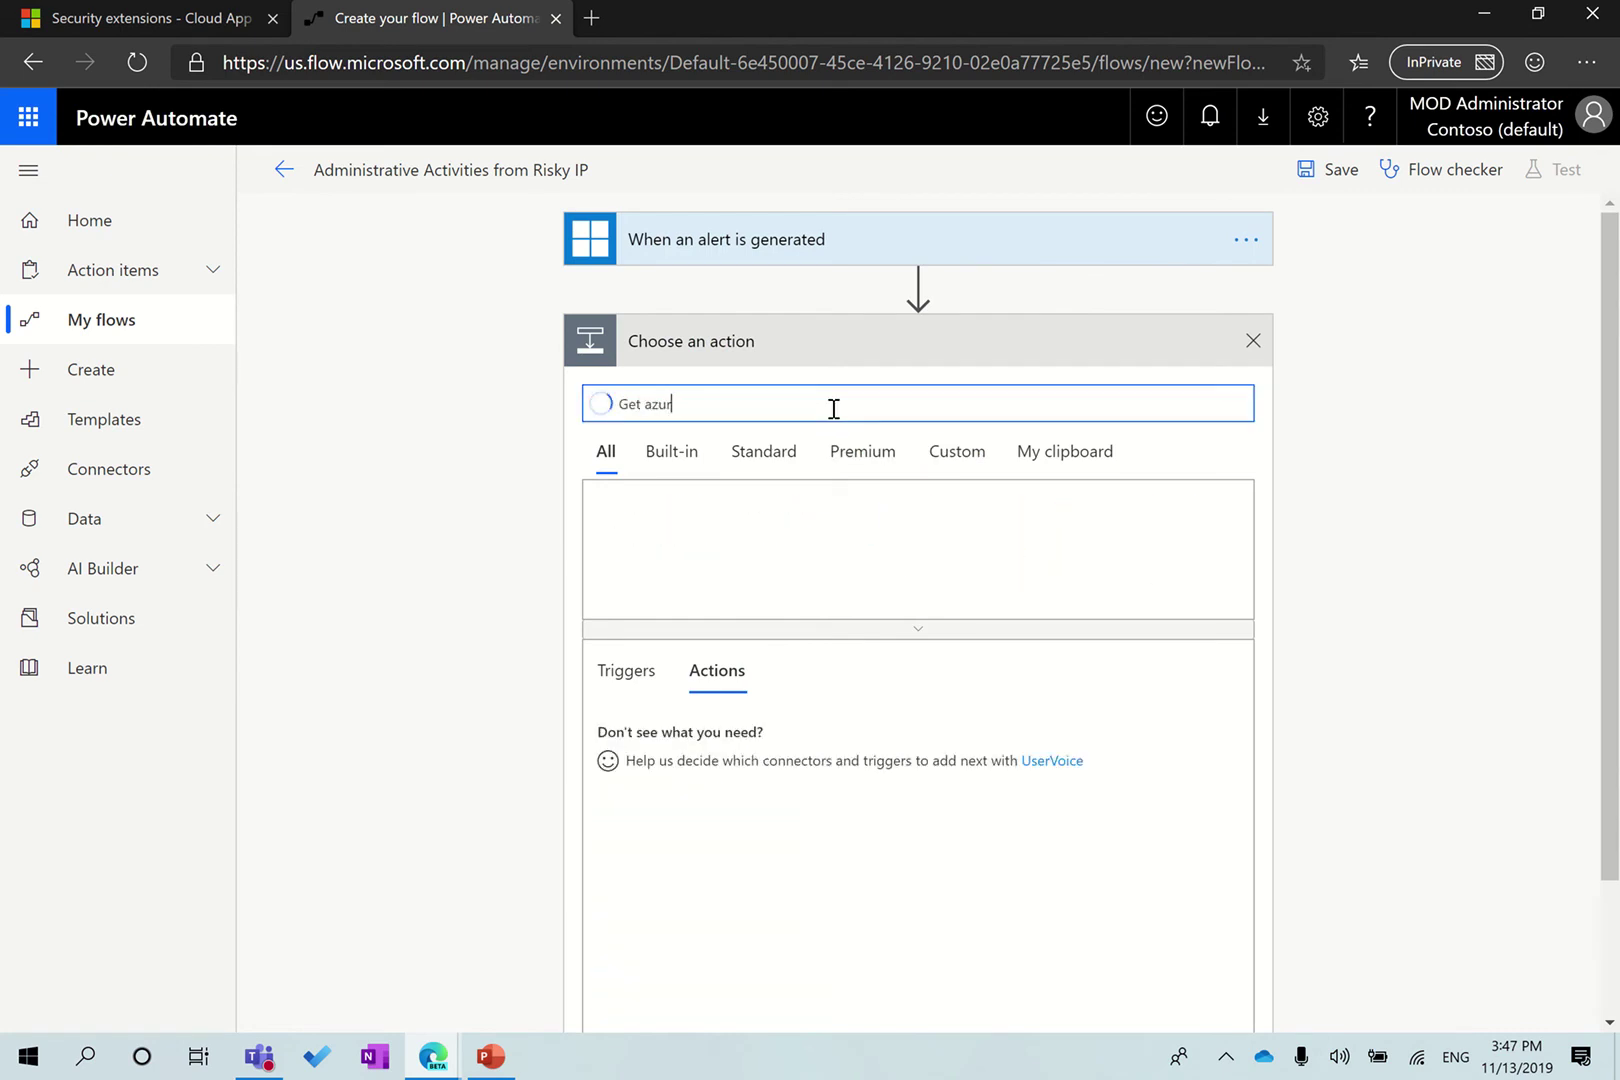
text(e ad user)
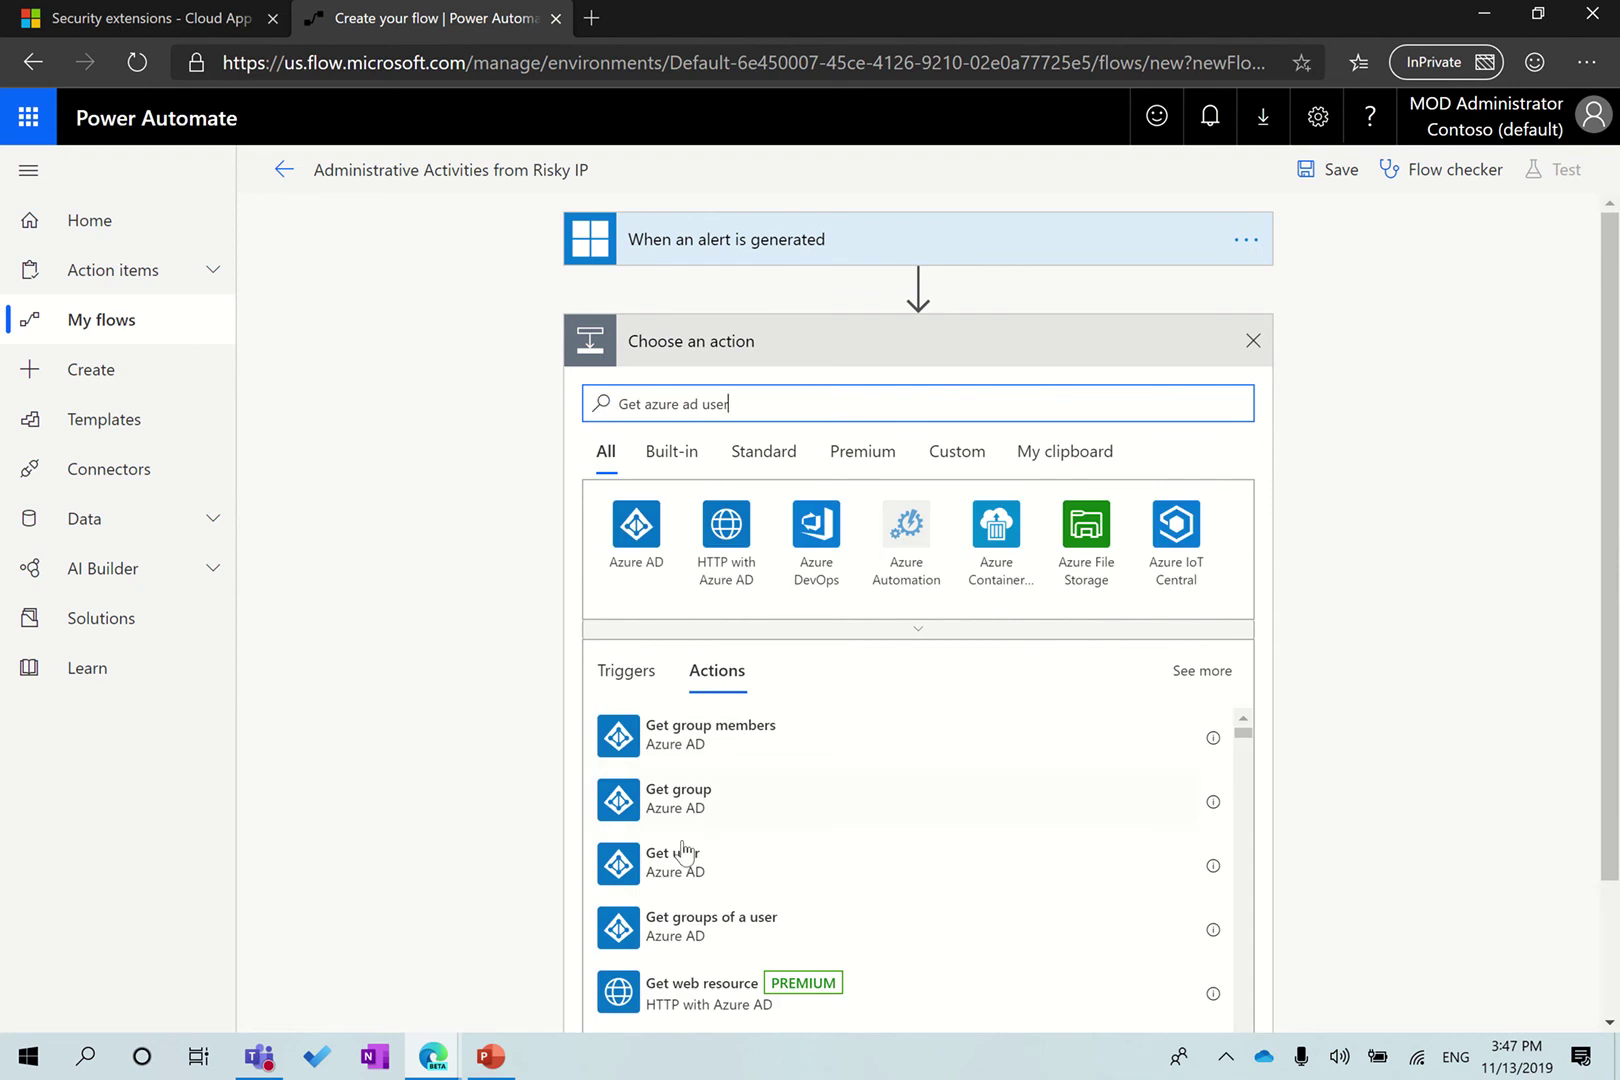
click(673, 736)
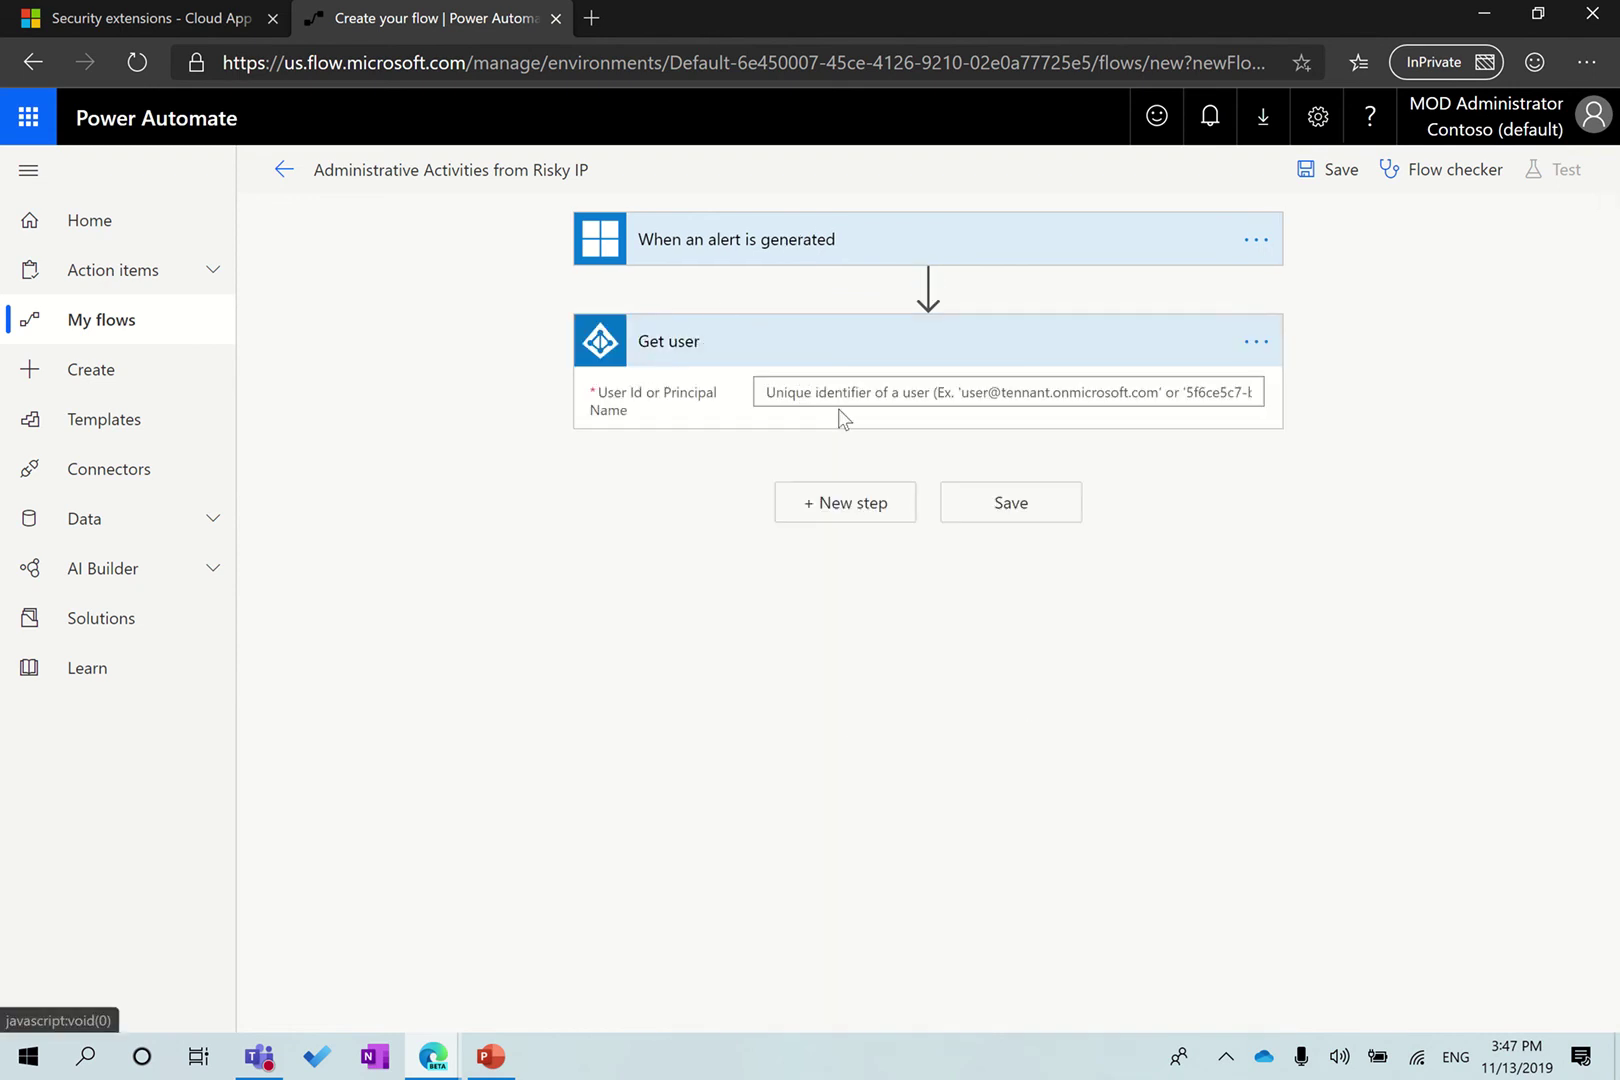
Set the Get user action's User Id or Principal Name to the alert's CompromisedEntity dynamic content
click(908, 396)
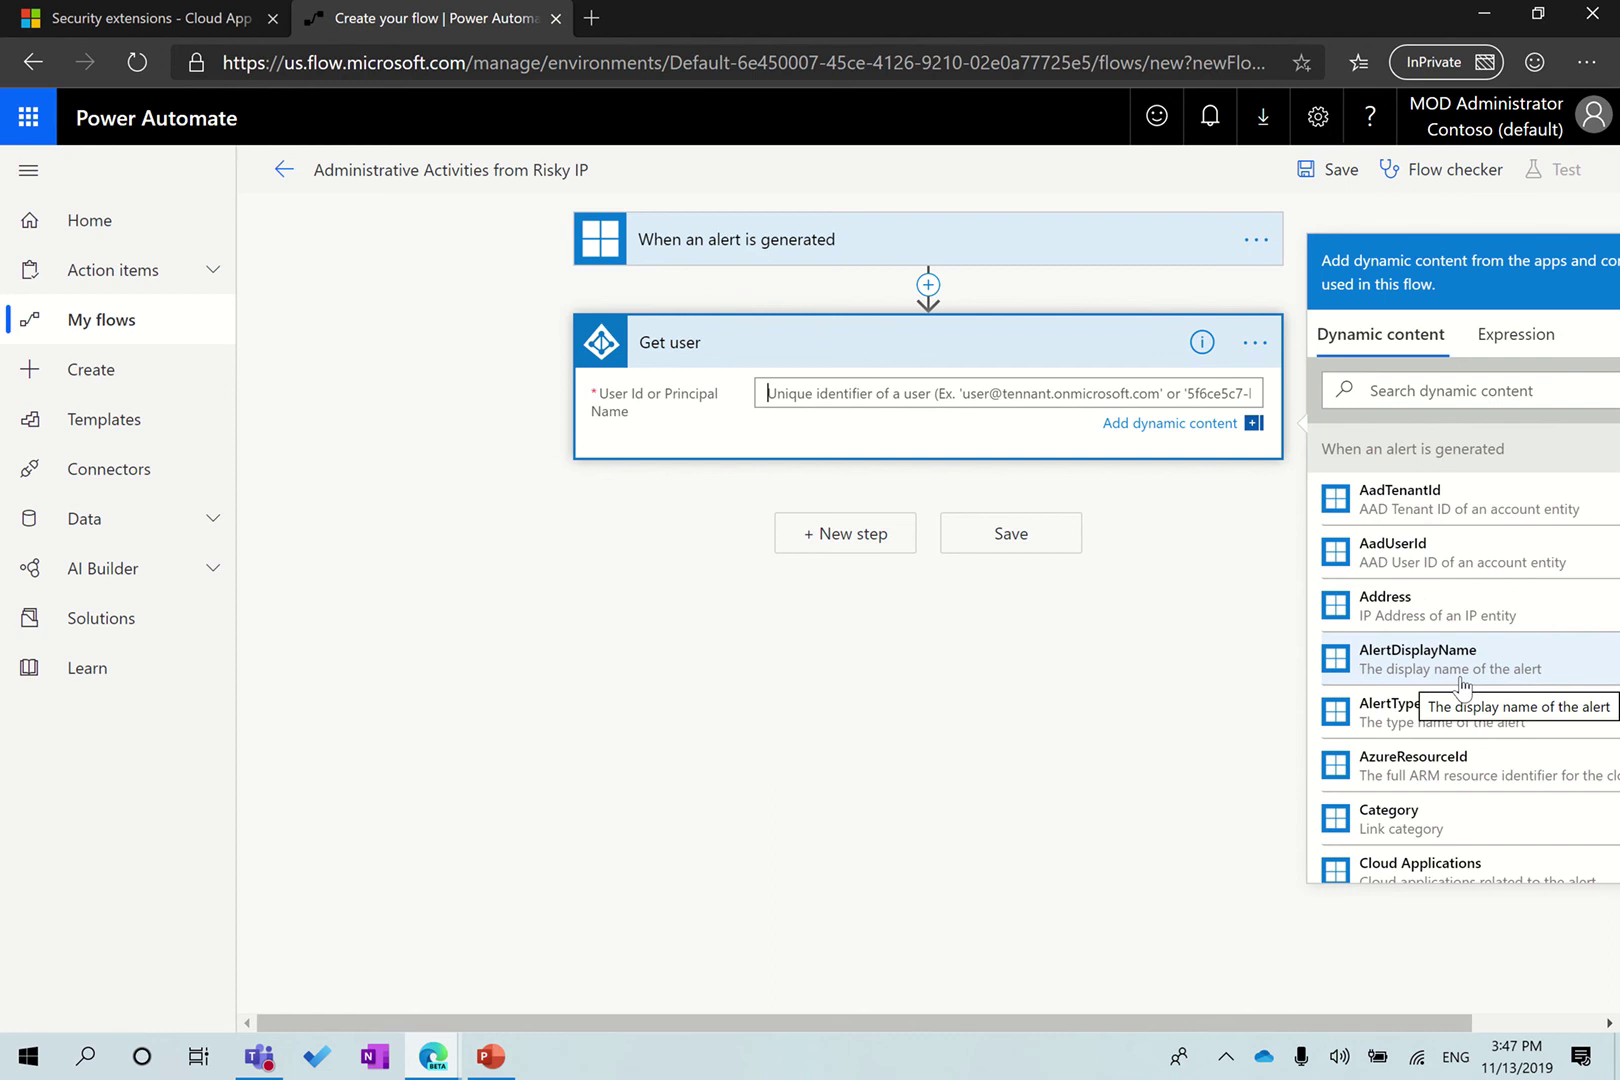
scroll(1462, 684, down, 3)
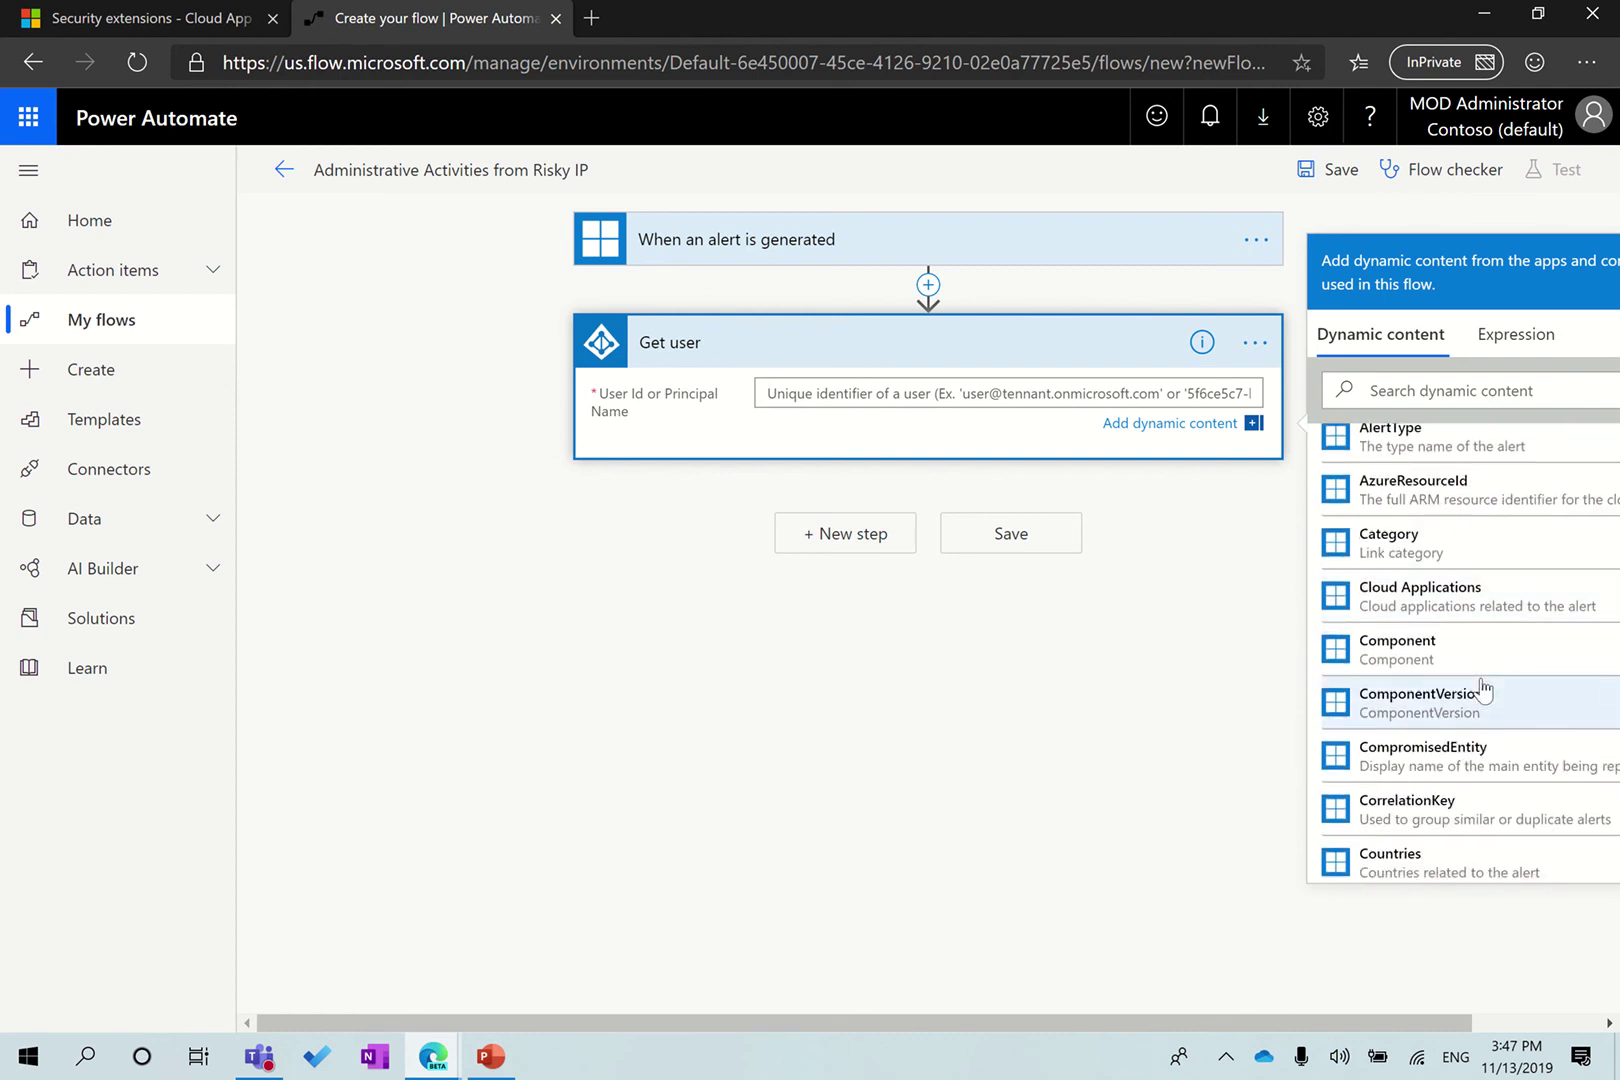
click(1470, 760)
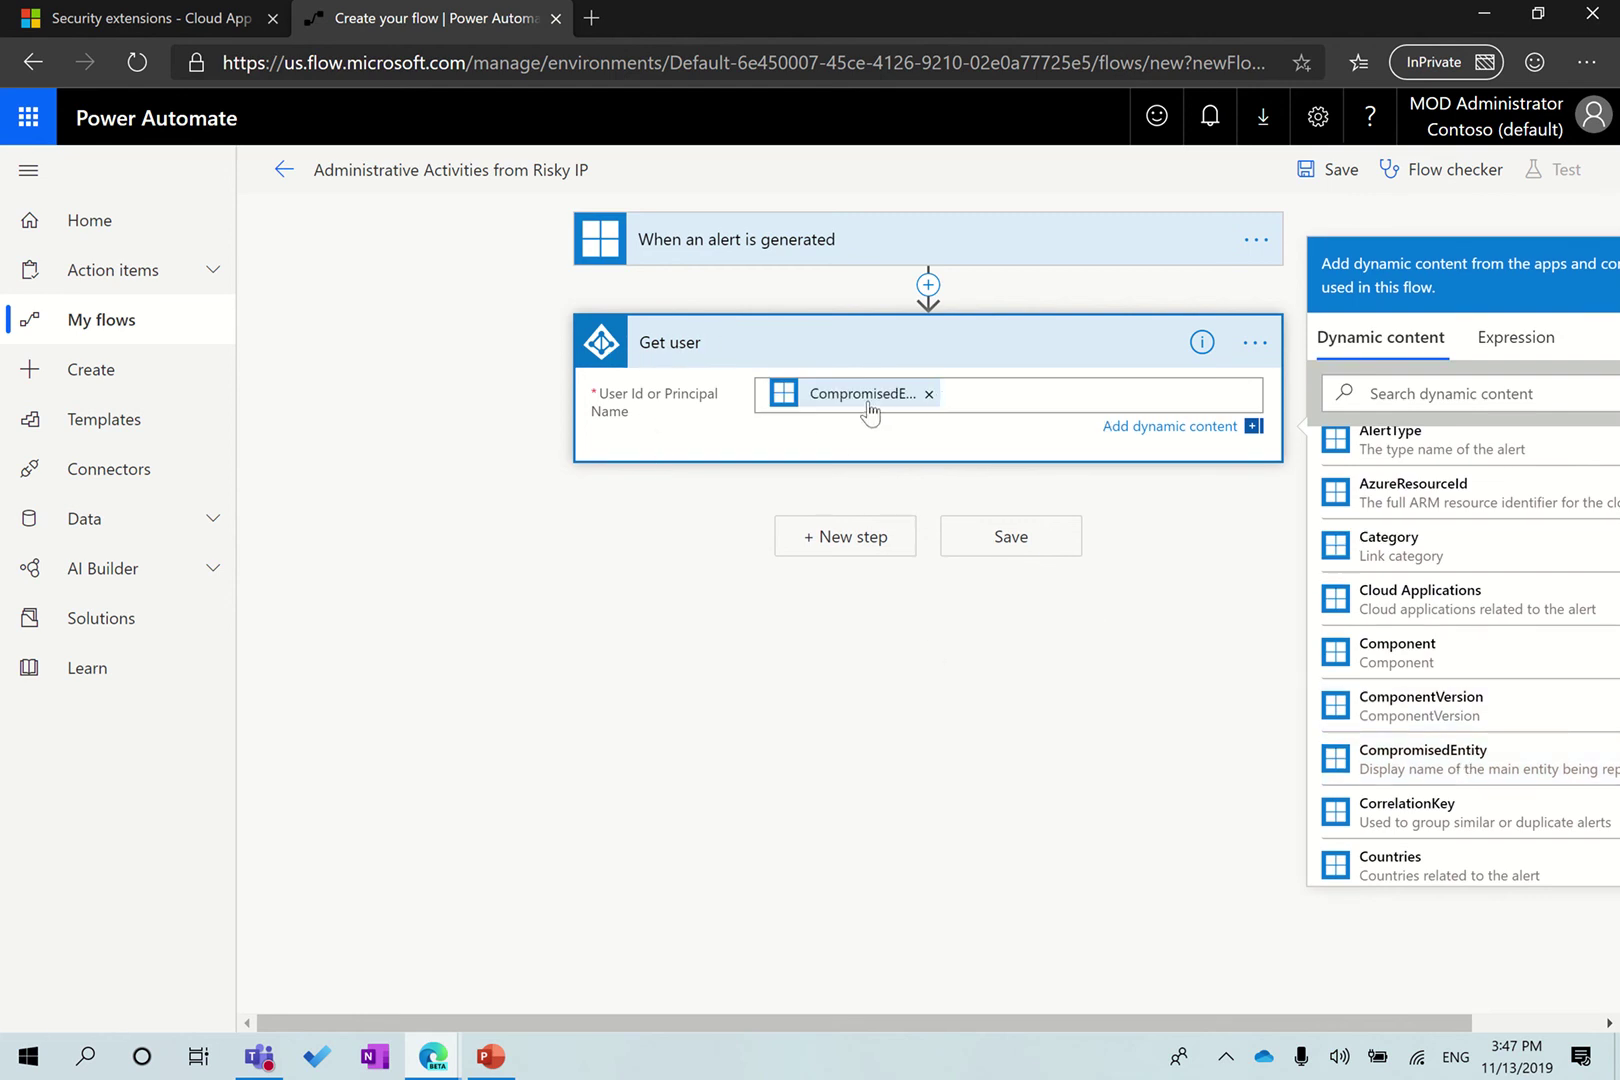
Add the Office 365 Outlook "Send email with options" action after Get user
click(866, 540)
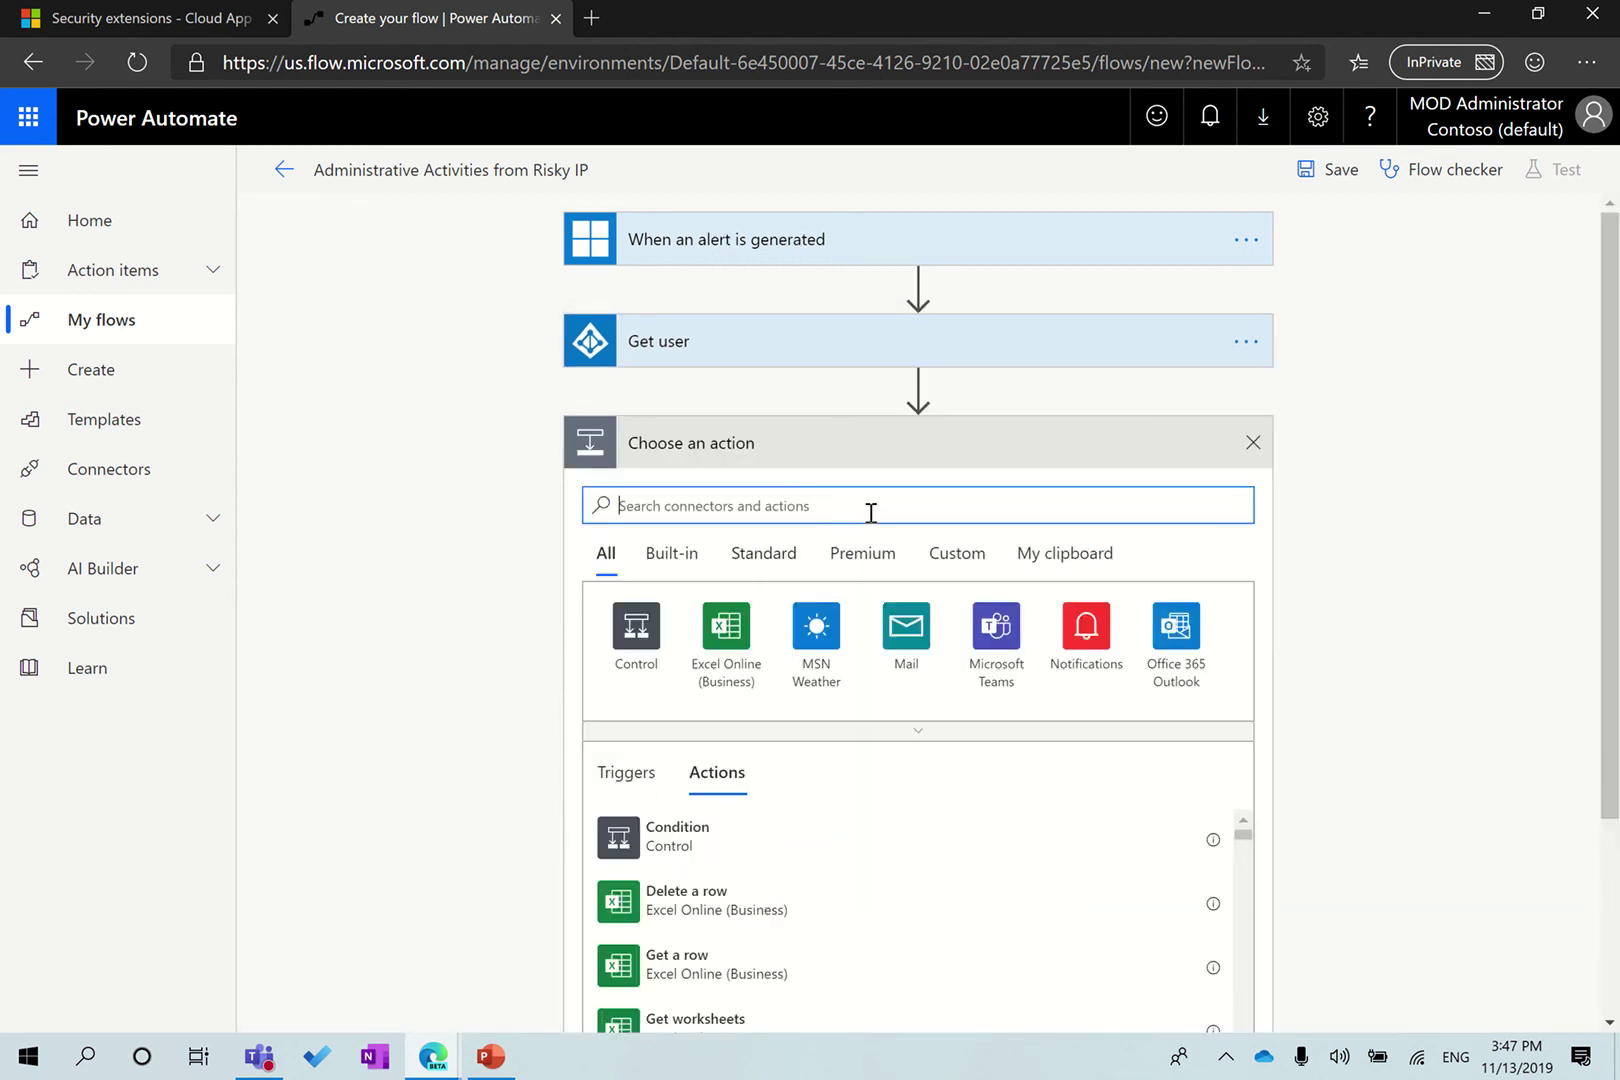
text(e)
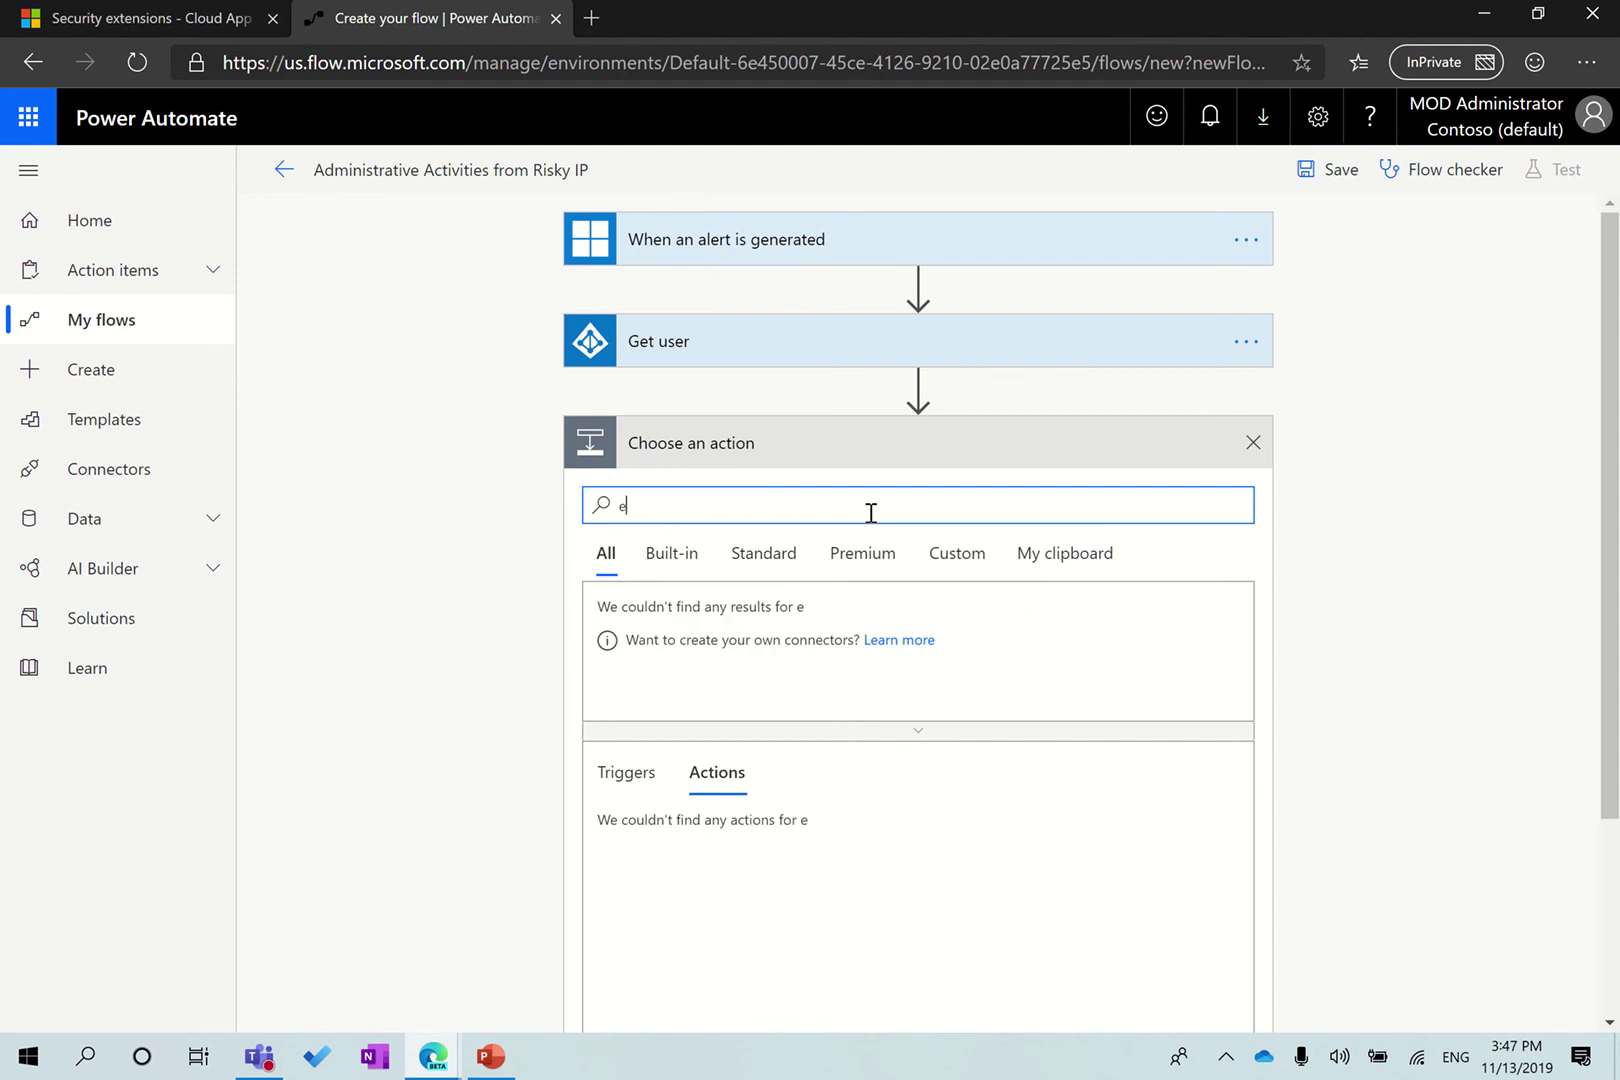
text(mail)
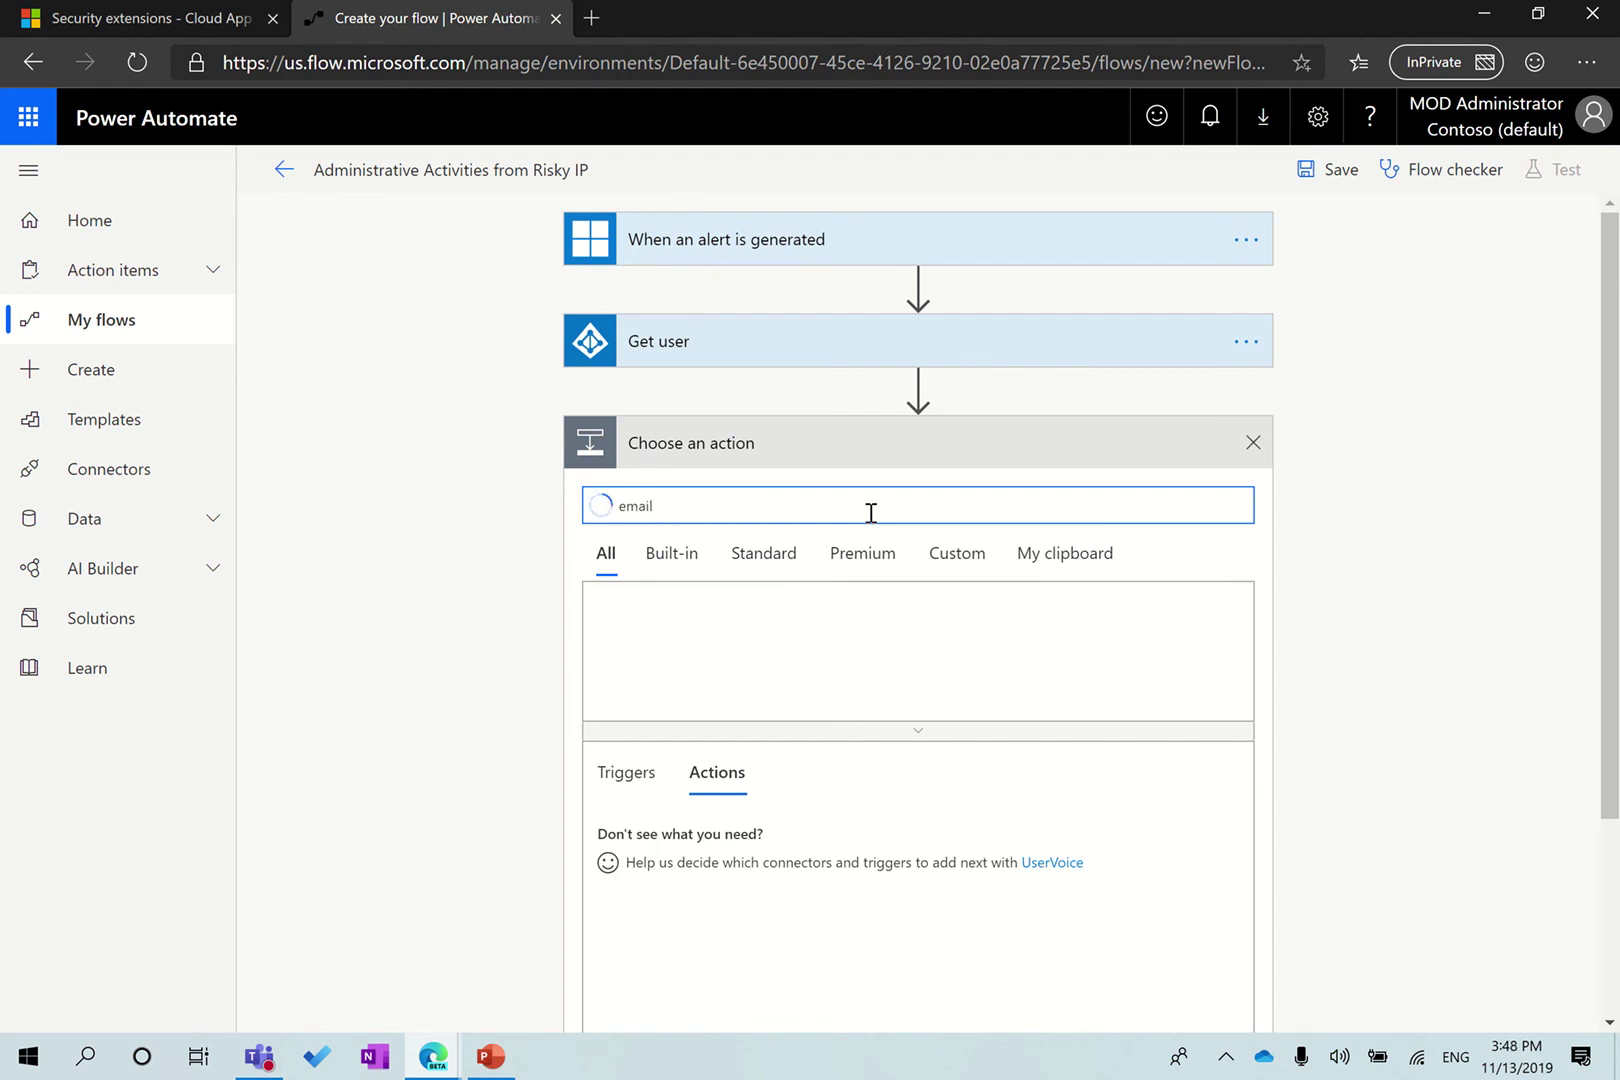
text( with option)
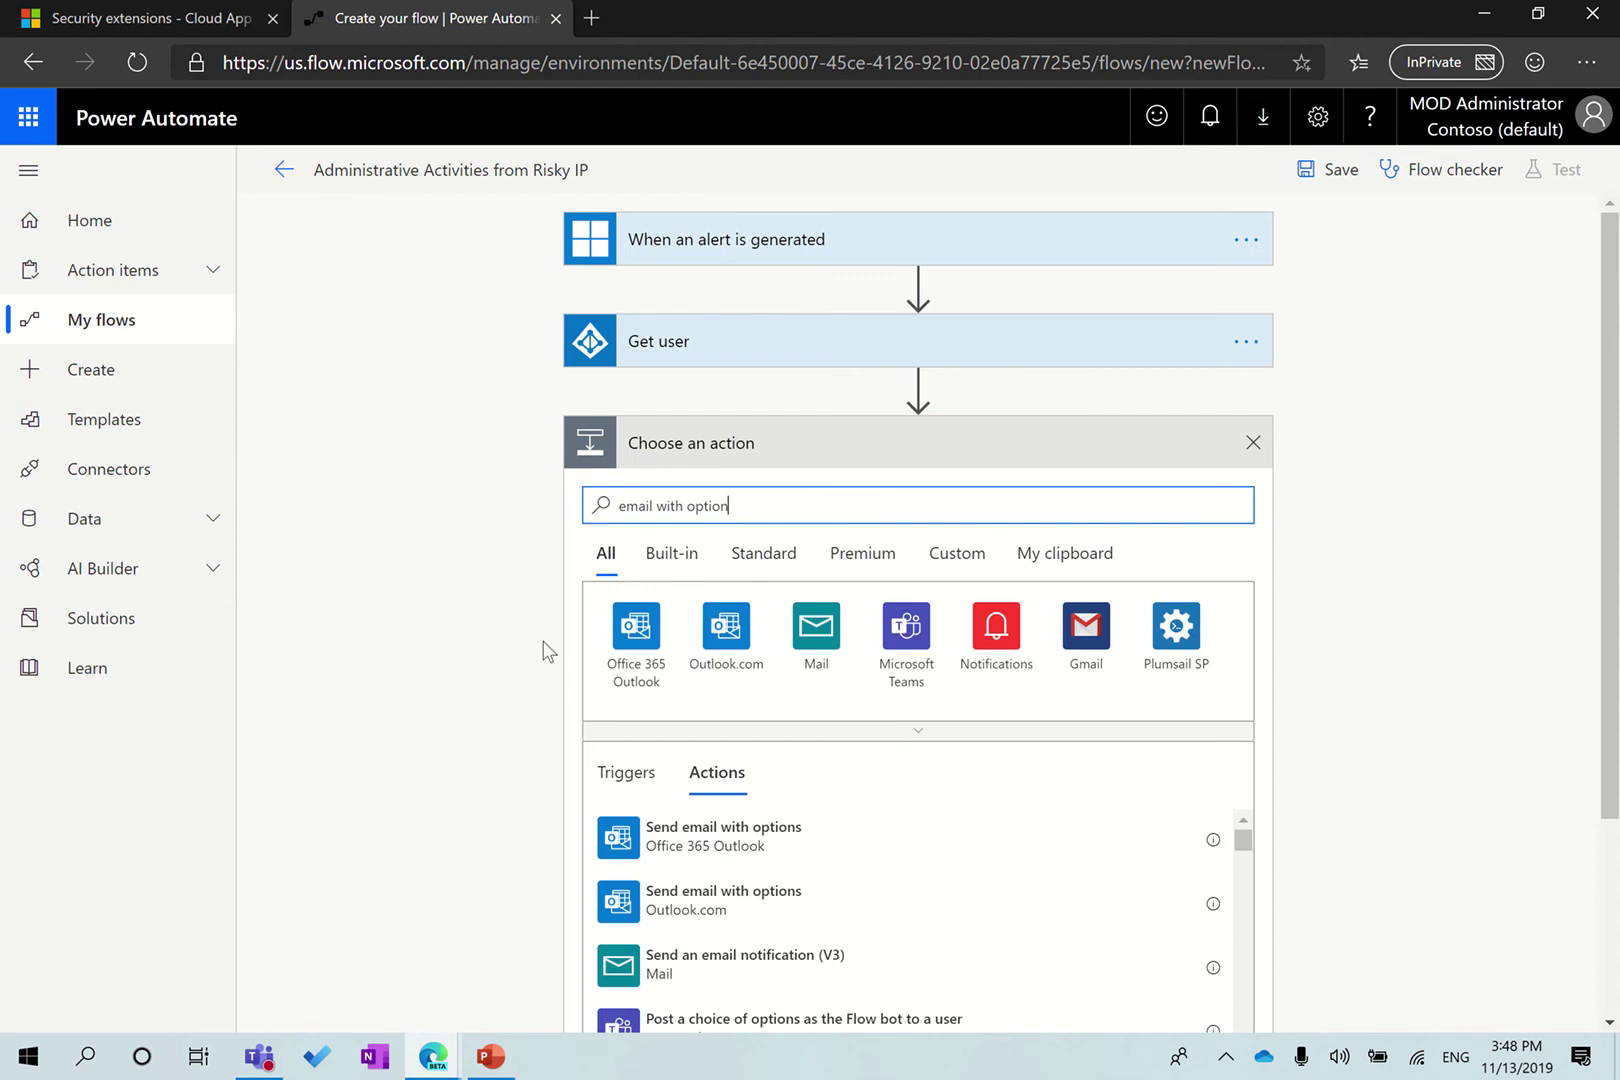
click(741, 842)
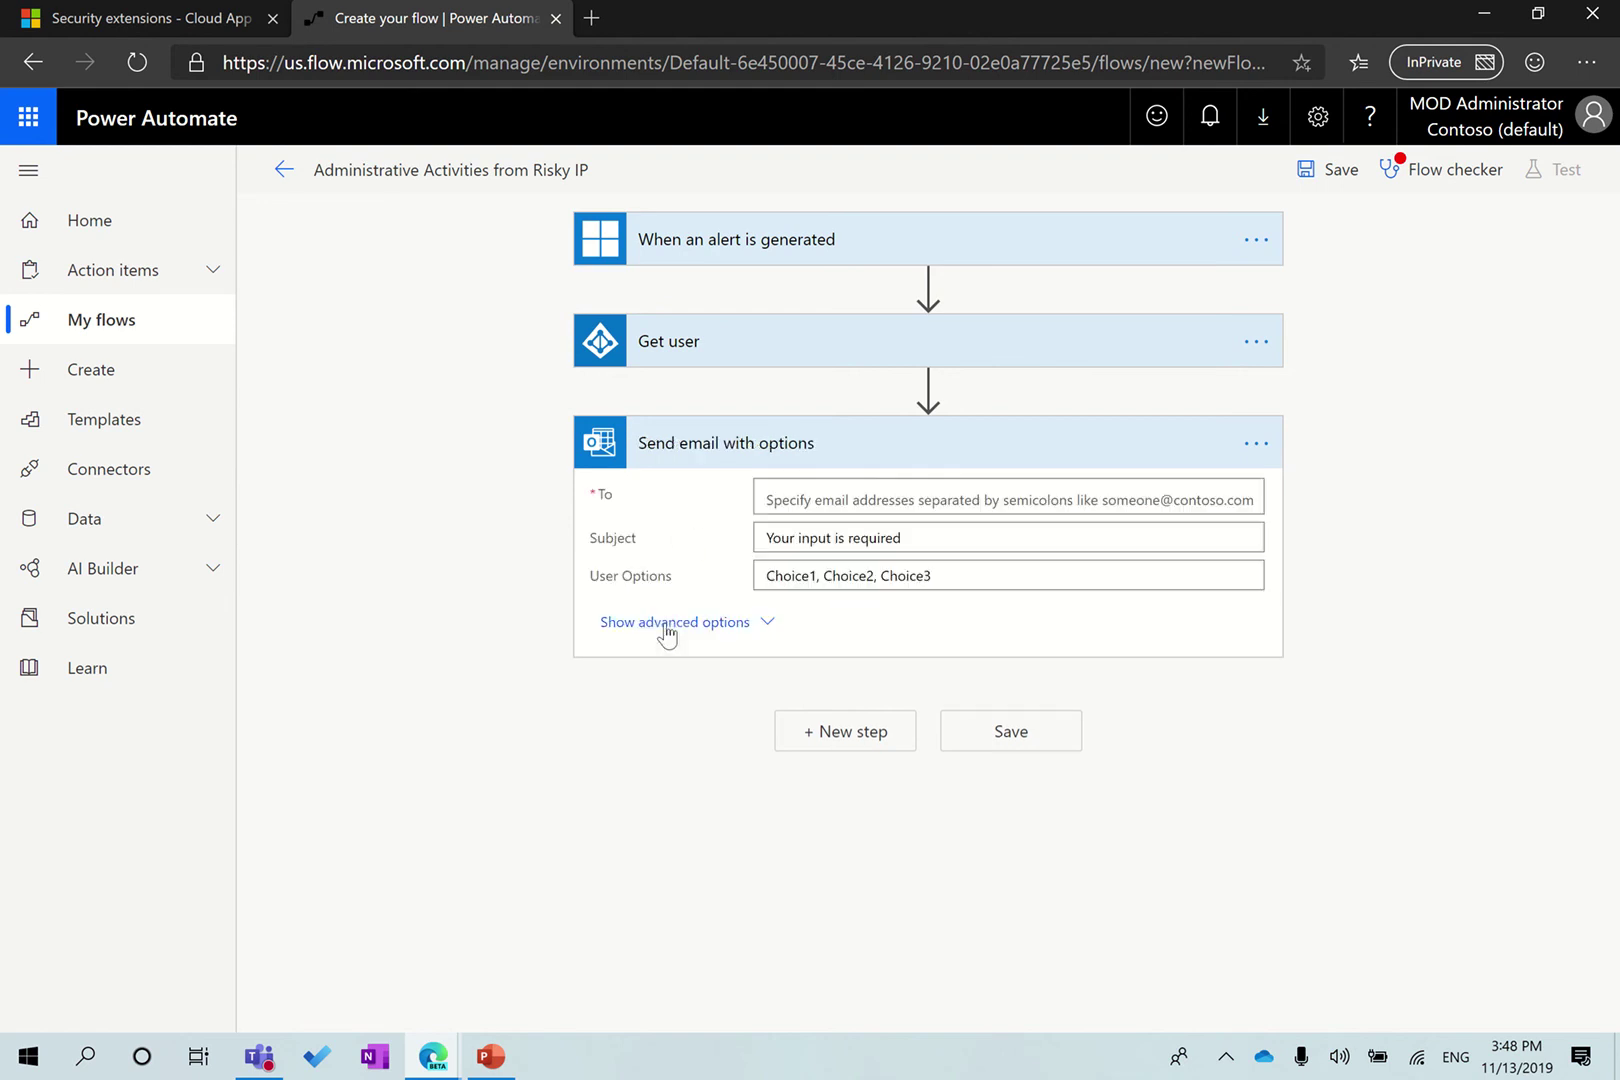
Replace the default user options of the Send email with options action with "Investiguate, Ignore"
drag(958, 580, 597, 558)
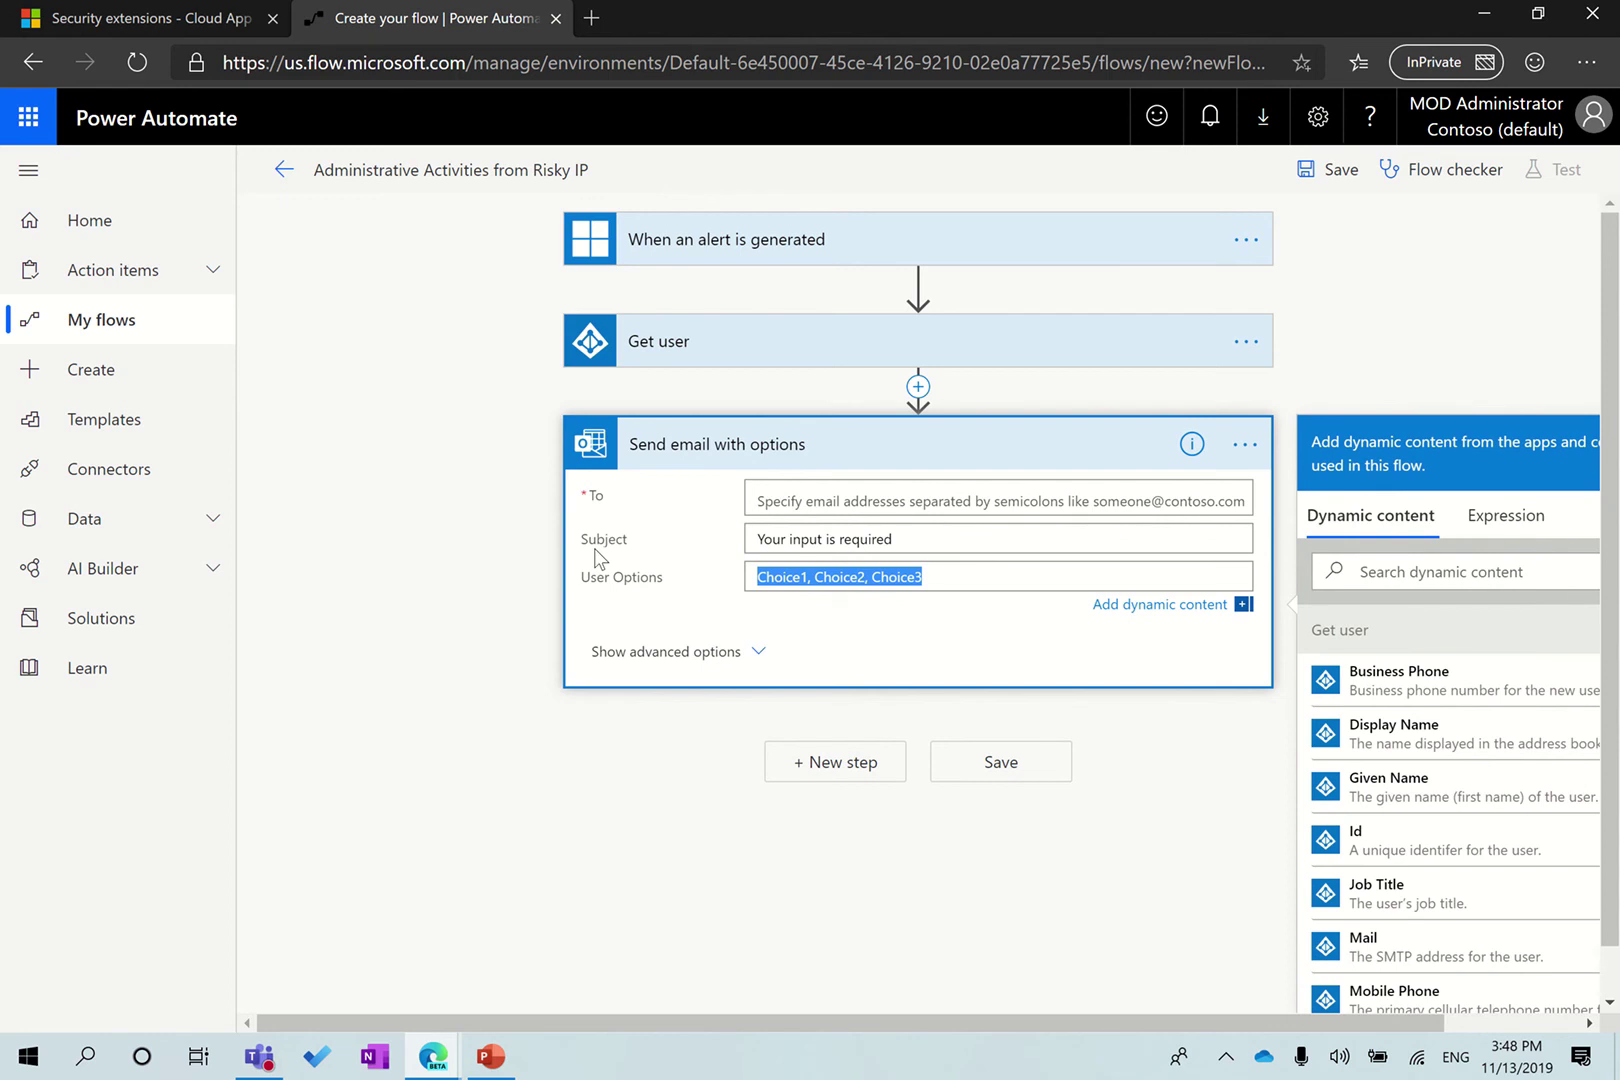
key(BackSpace)
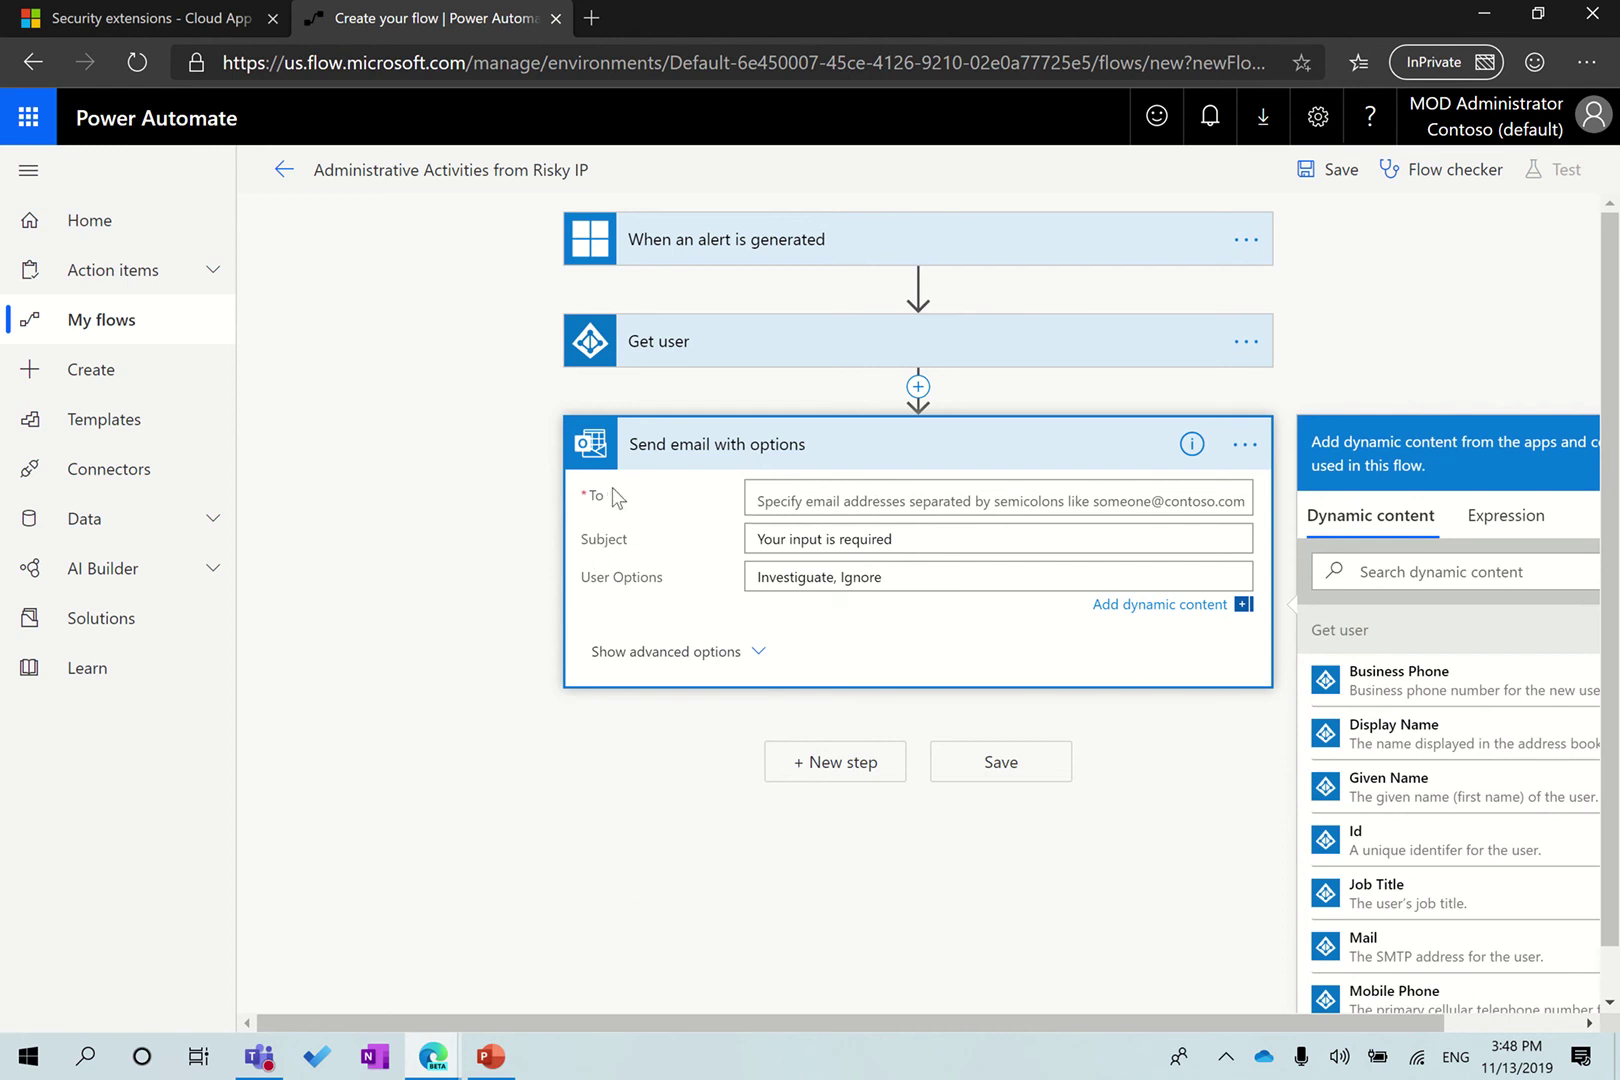
Address the email to the Mail dynamic content from Get user and show the action's advanced options
click(918, 505)
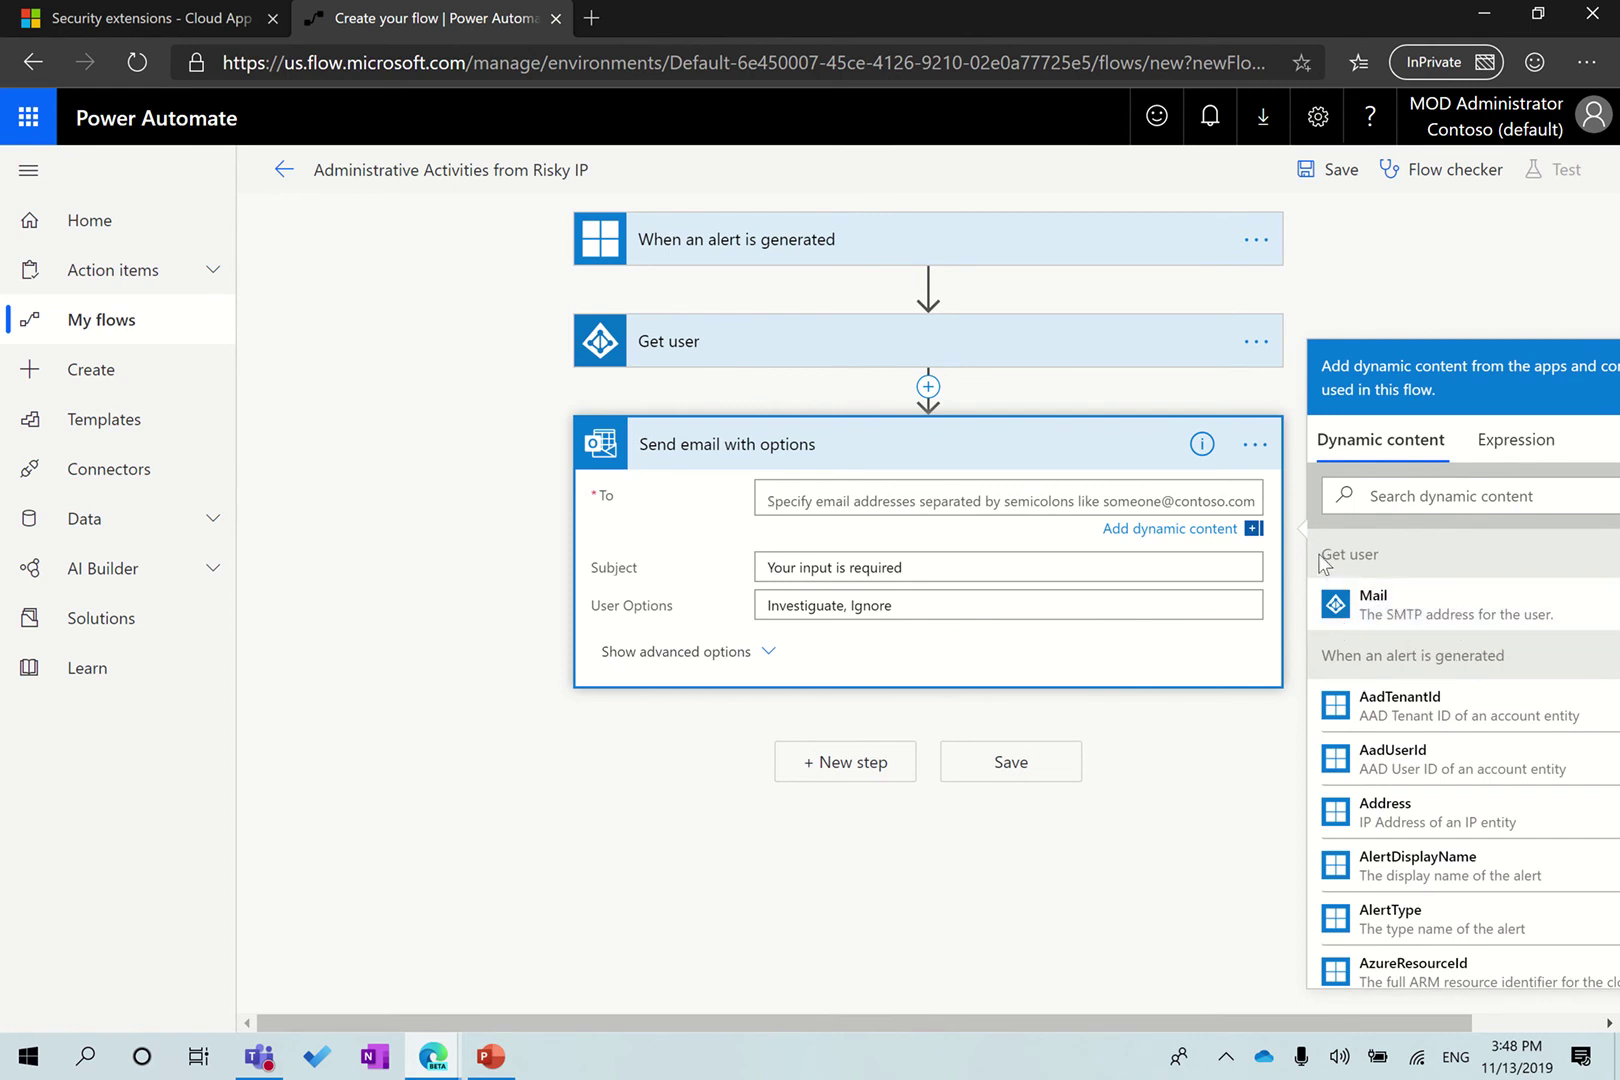
click(1417, 620)
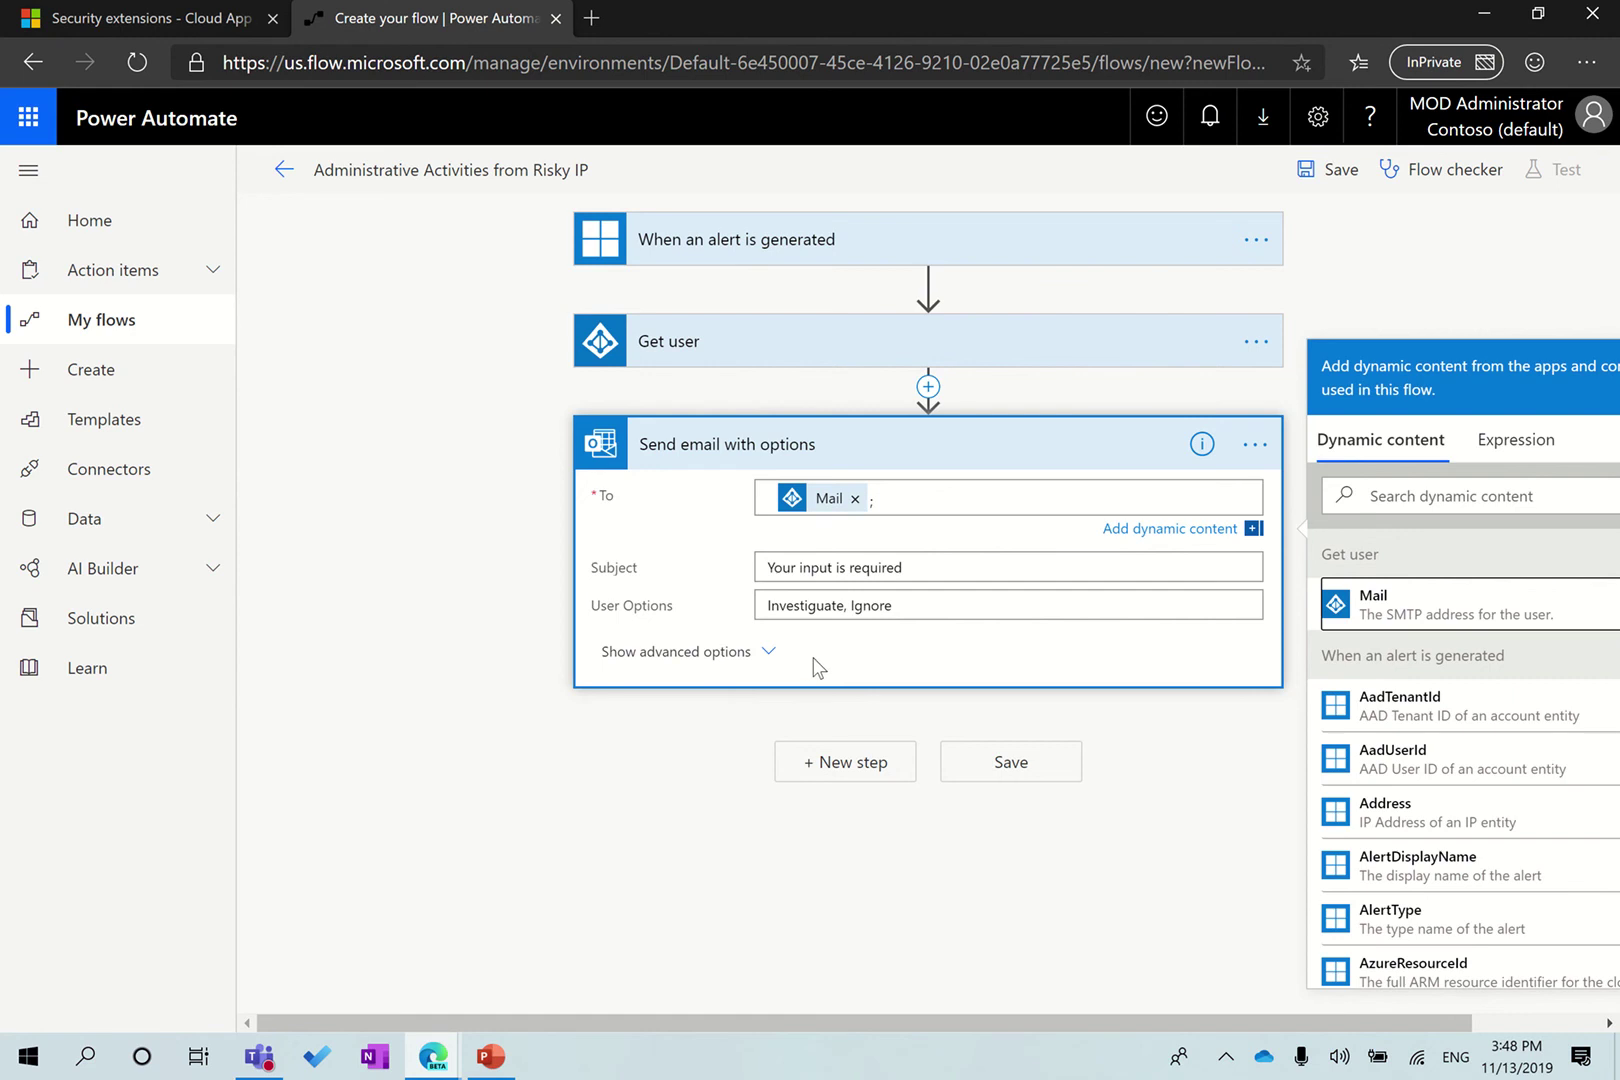
click(767, 653)
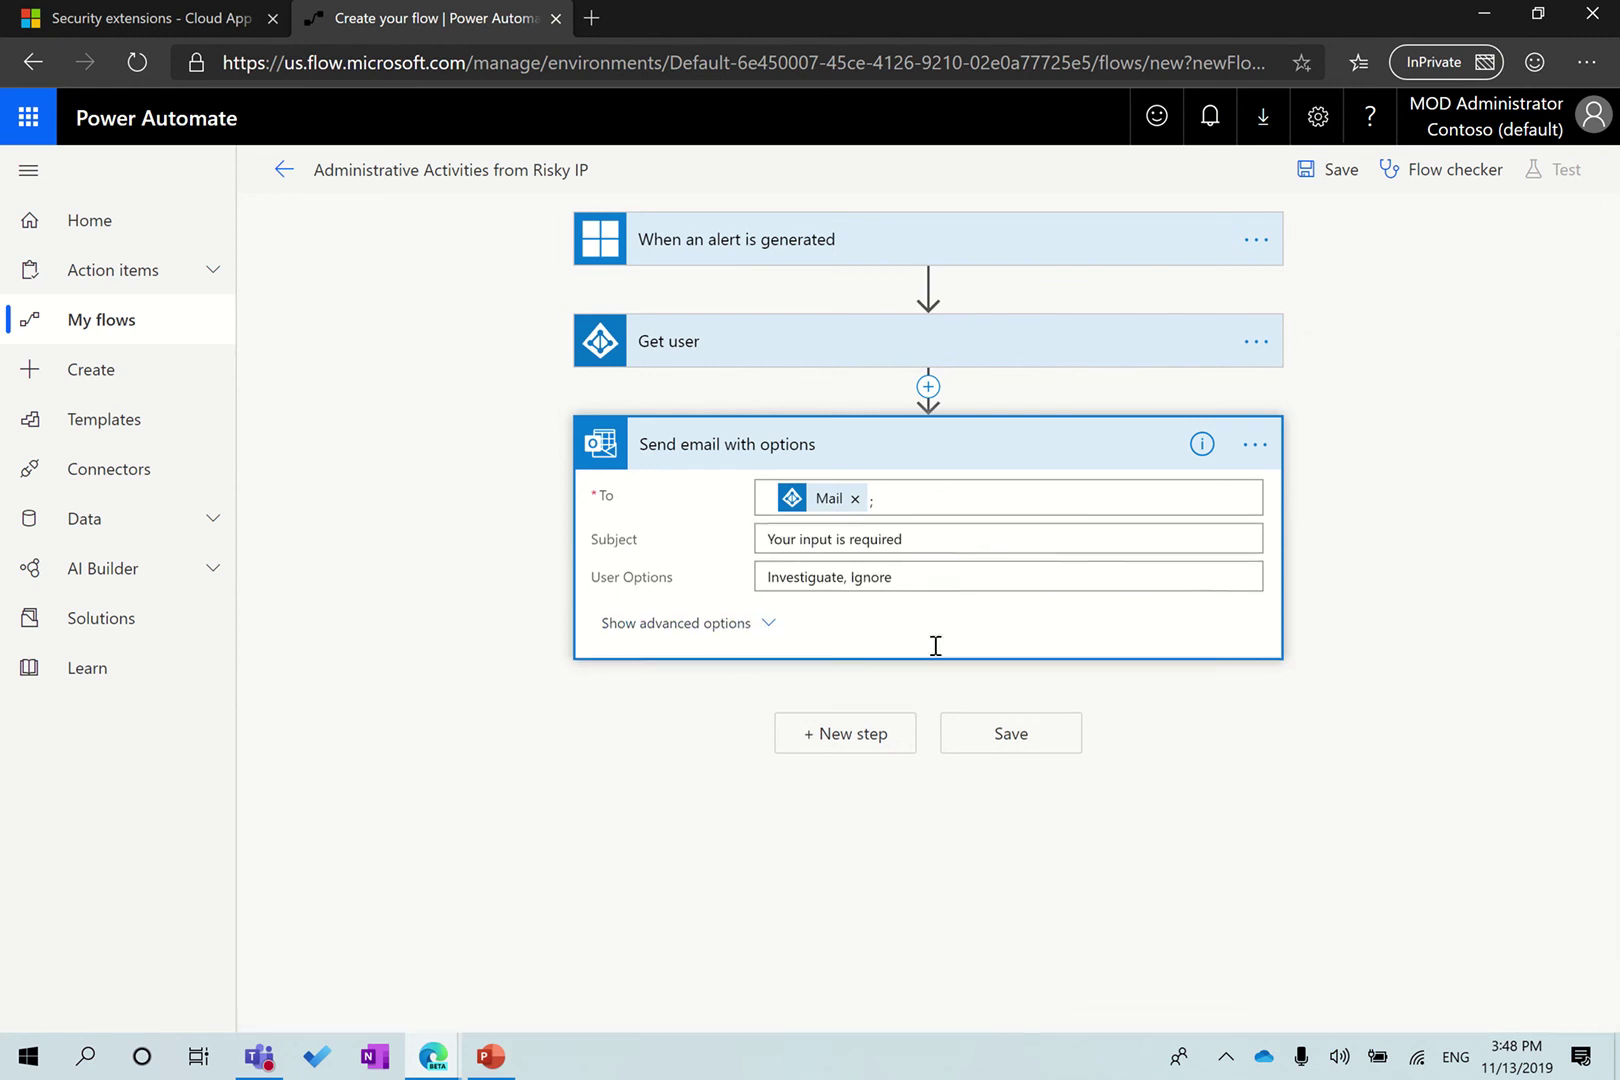
scroll(962, 684, down, 1)
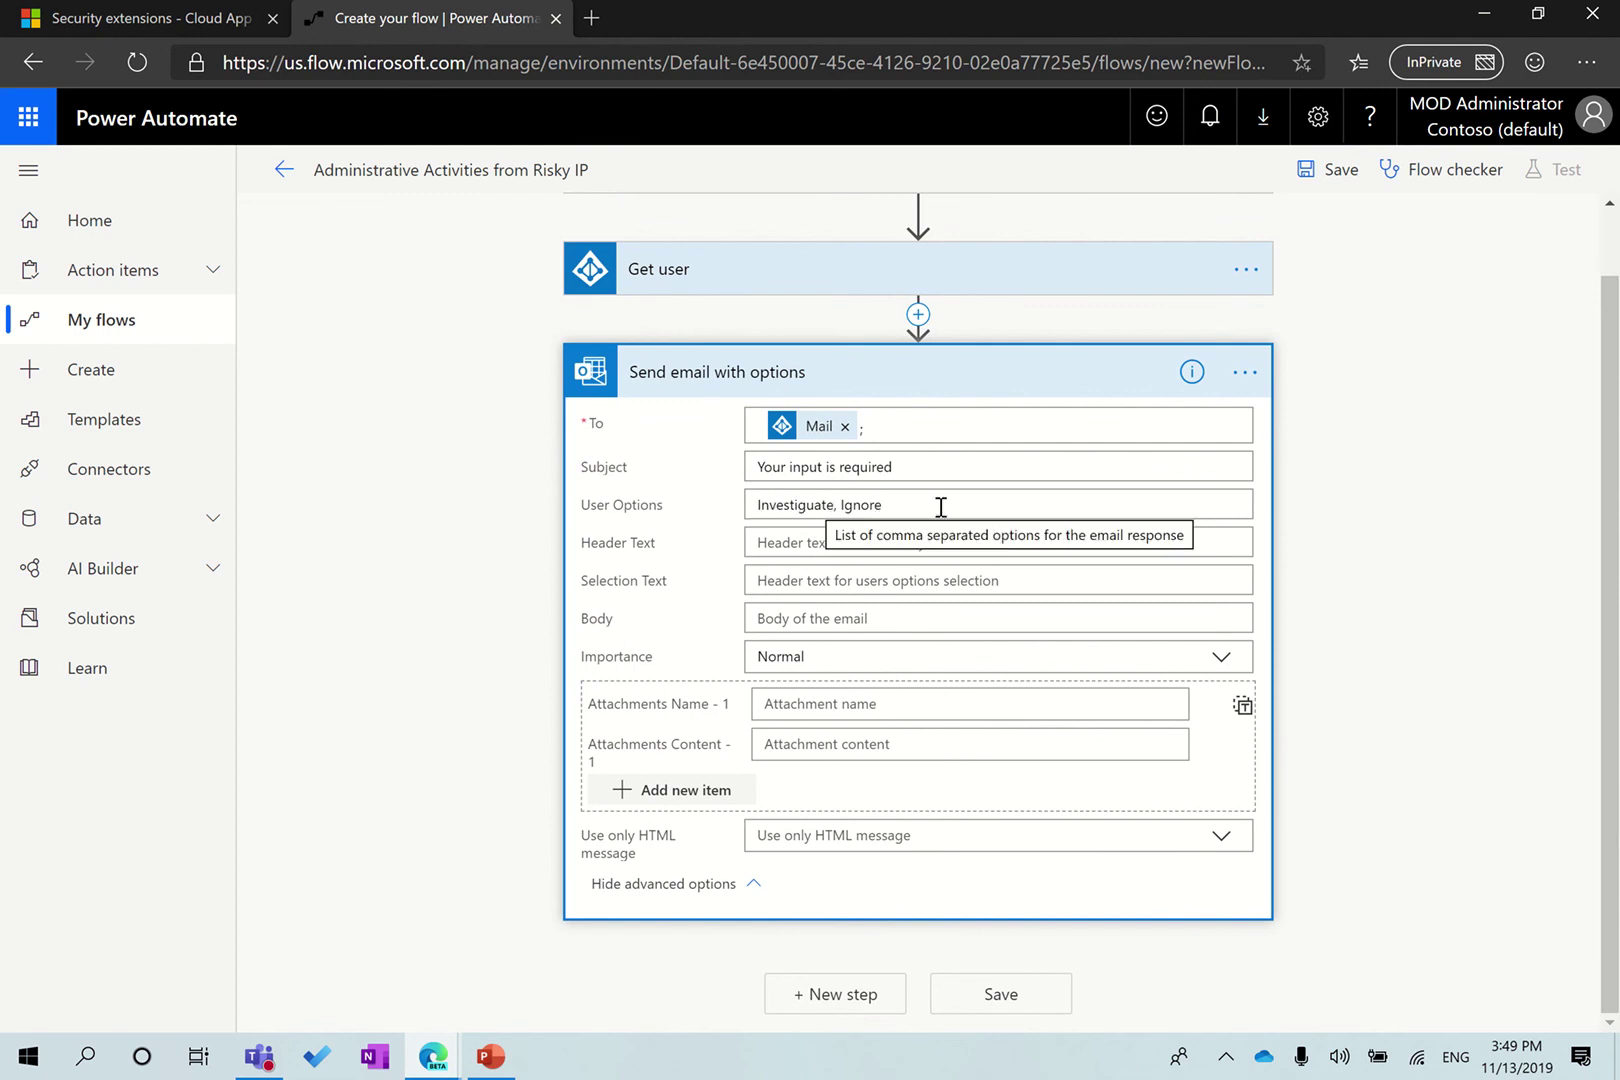
Add a Condition after the email action that checks whether SelectedOption is equal to "Ignore"
click(834, 1000)
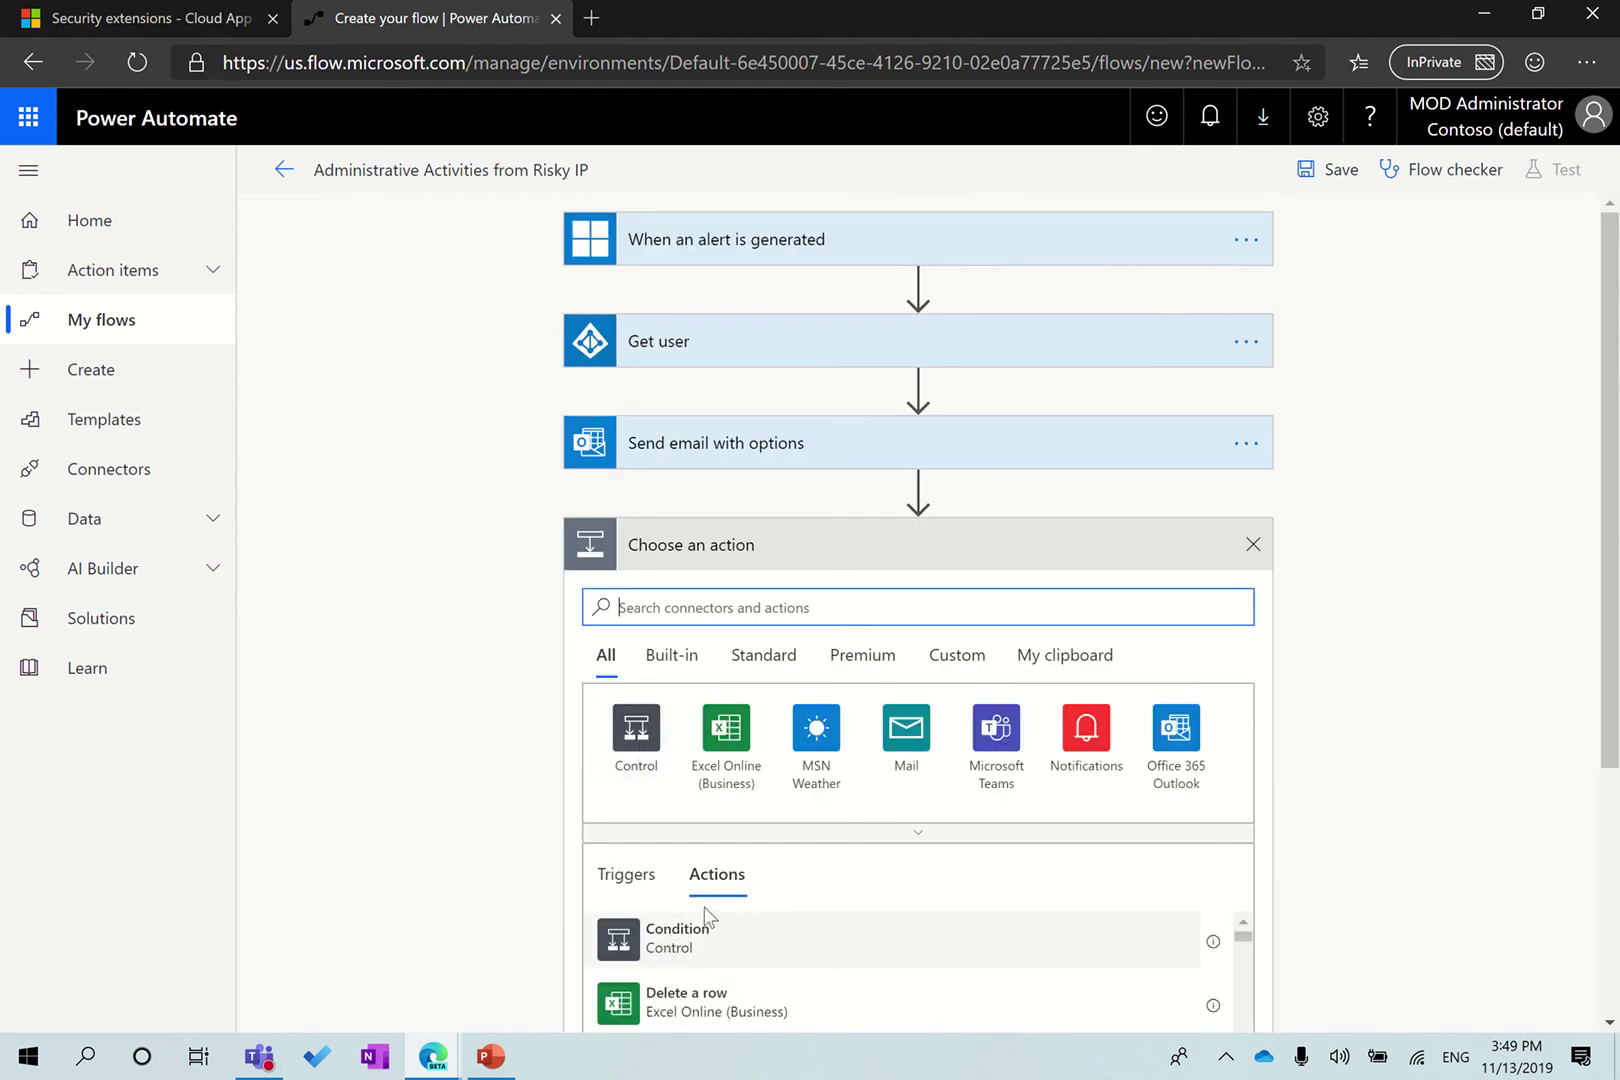
click(678, 945)
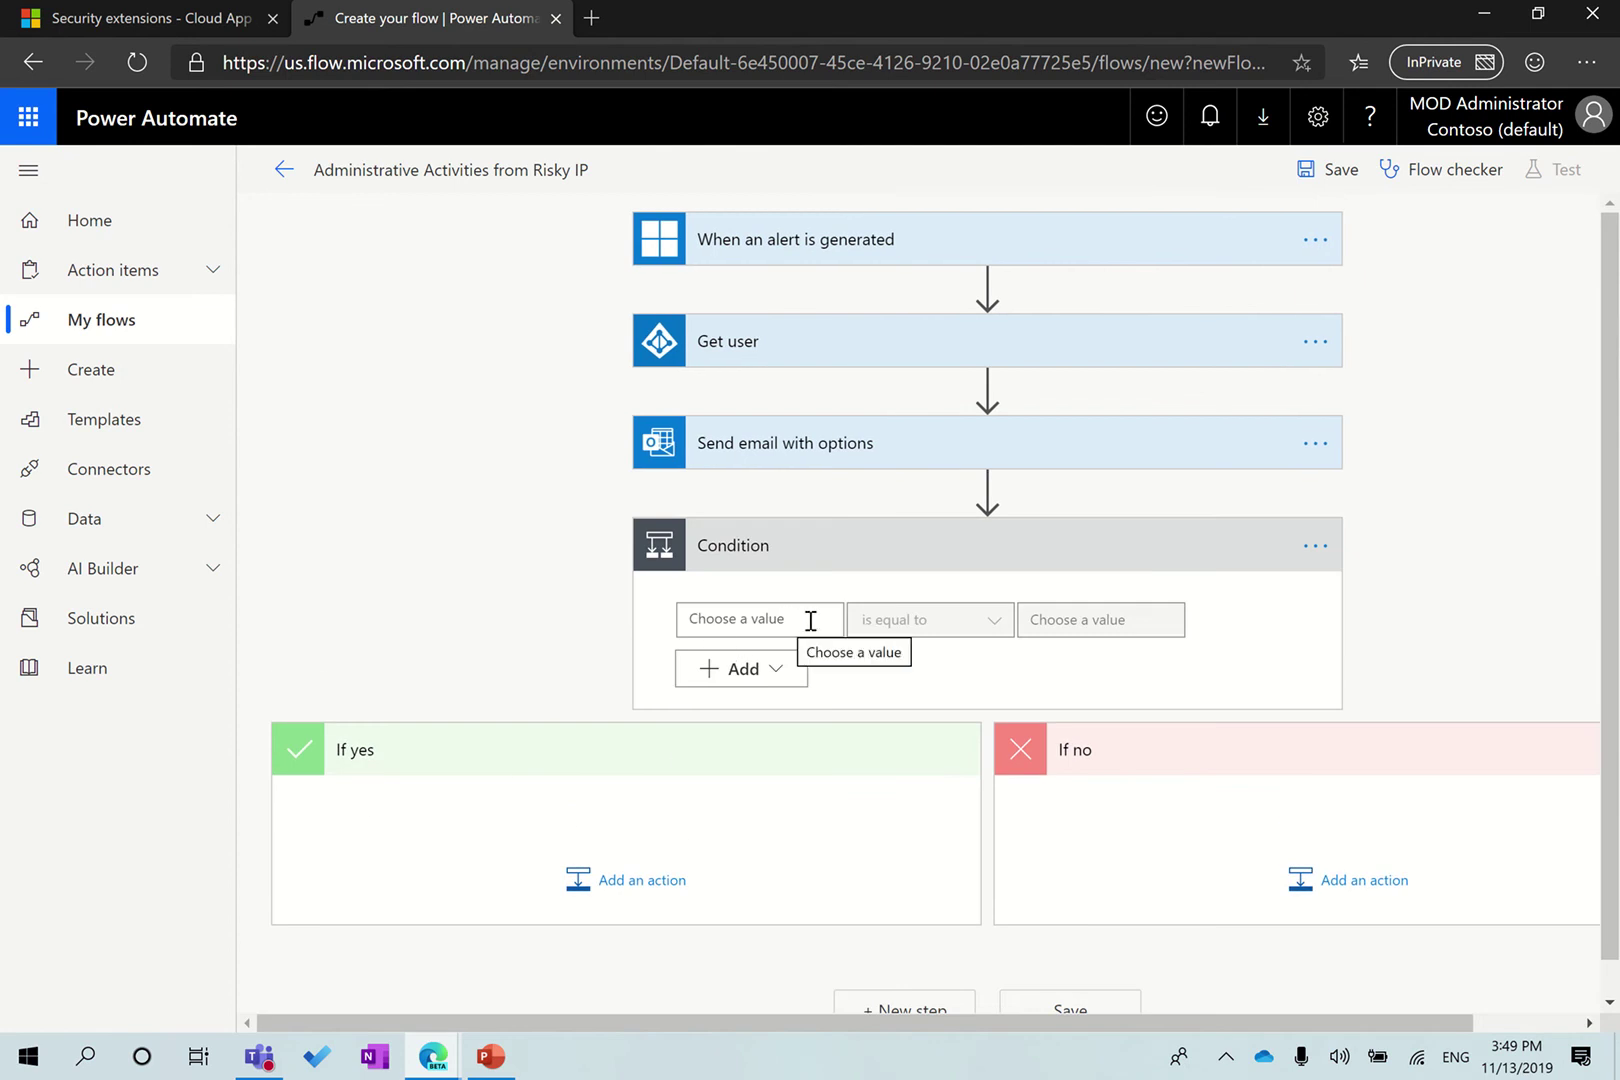
click(743, 622)
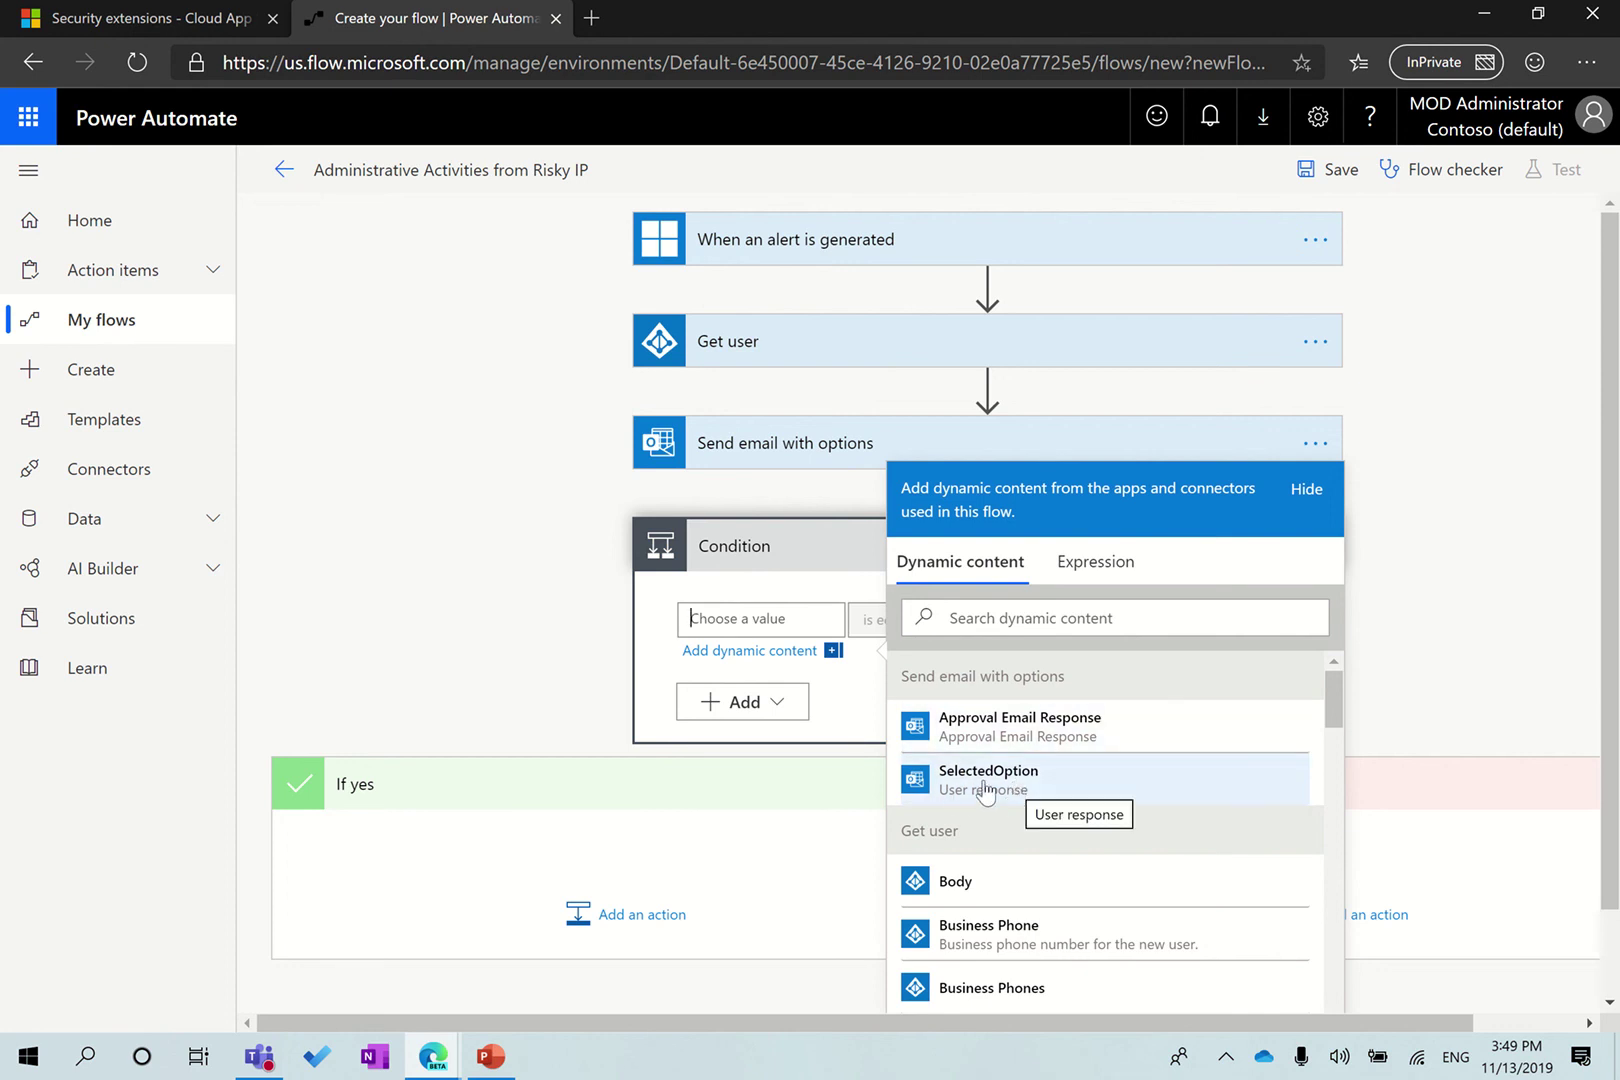
click(1012, 788)
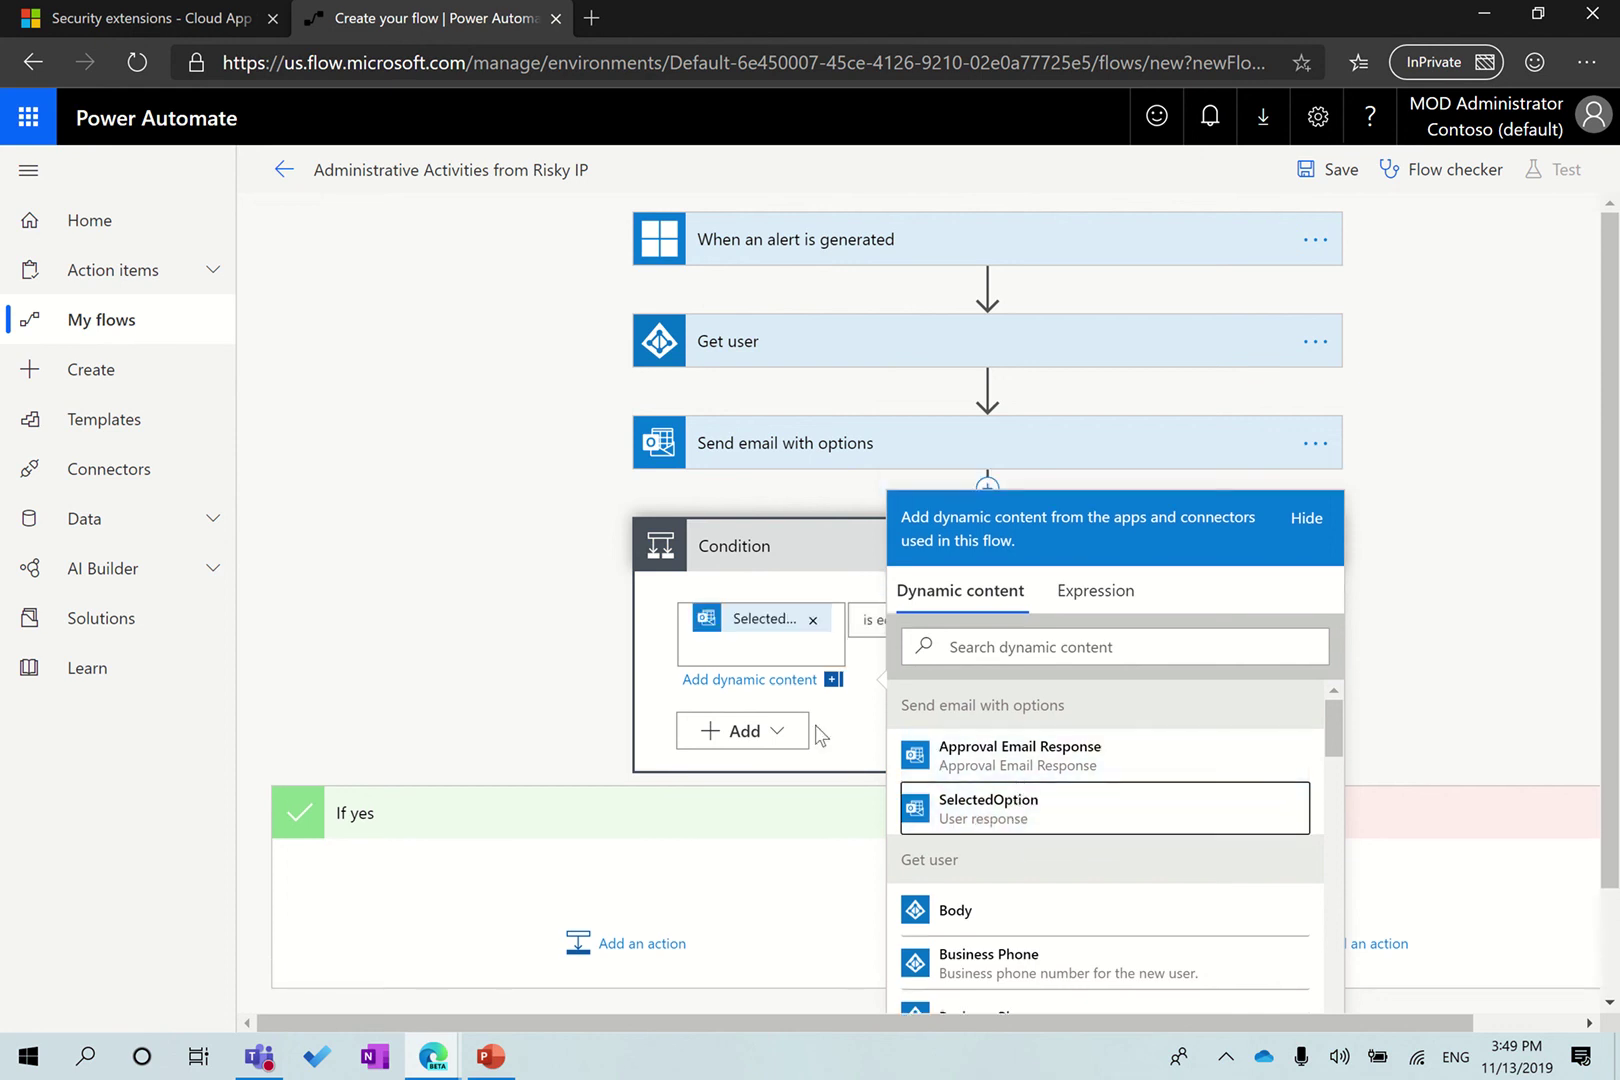
click(858, 743)
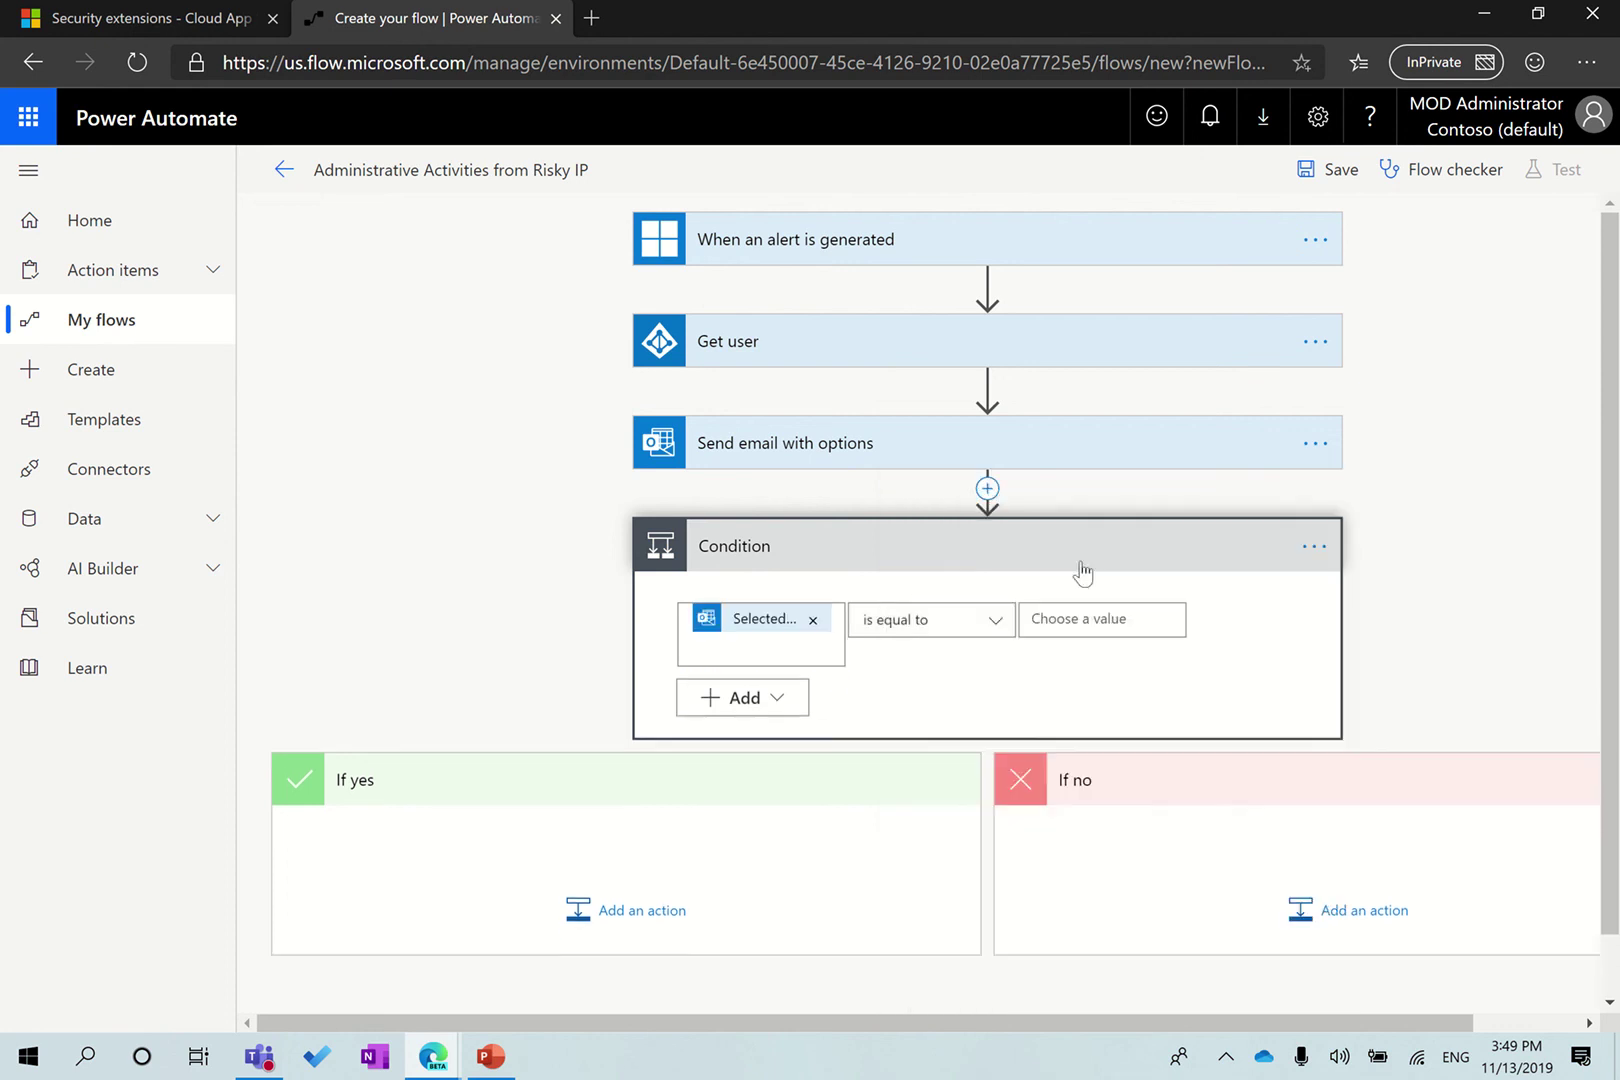
click(1117, 632)
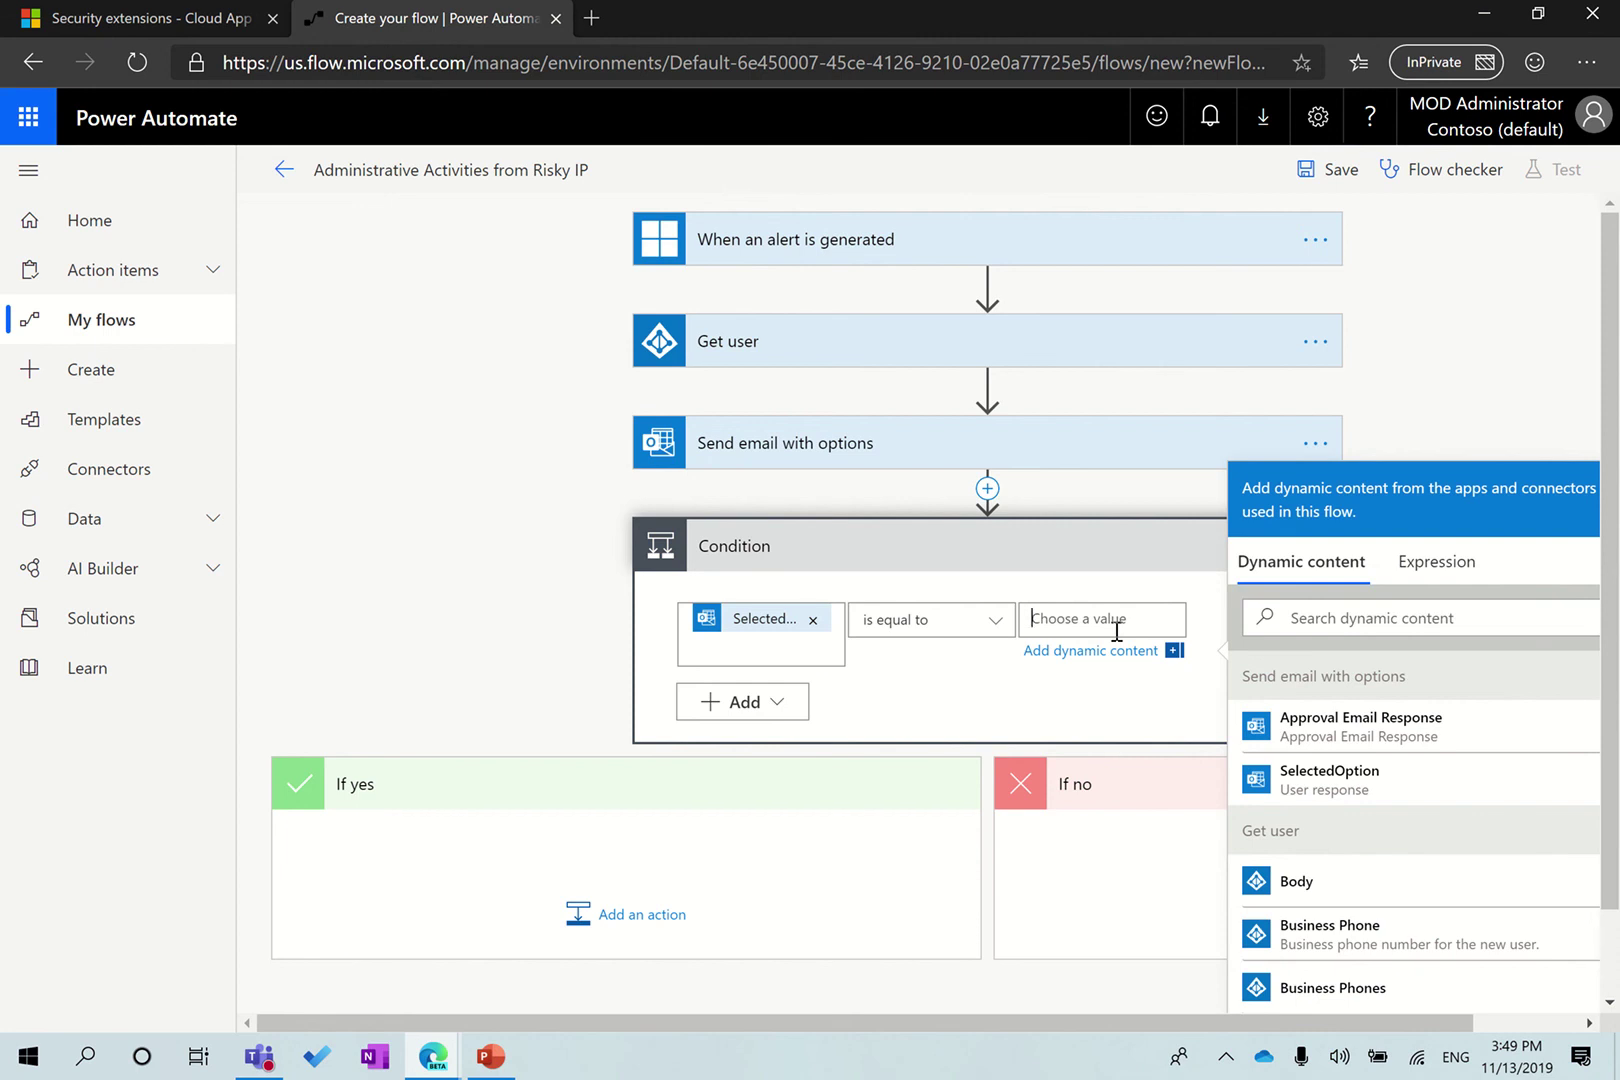
text(Ignore)
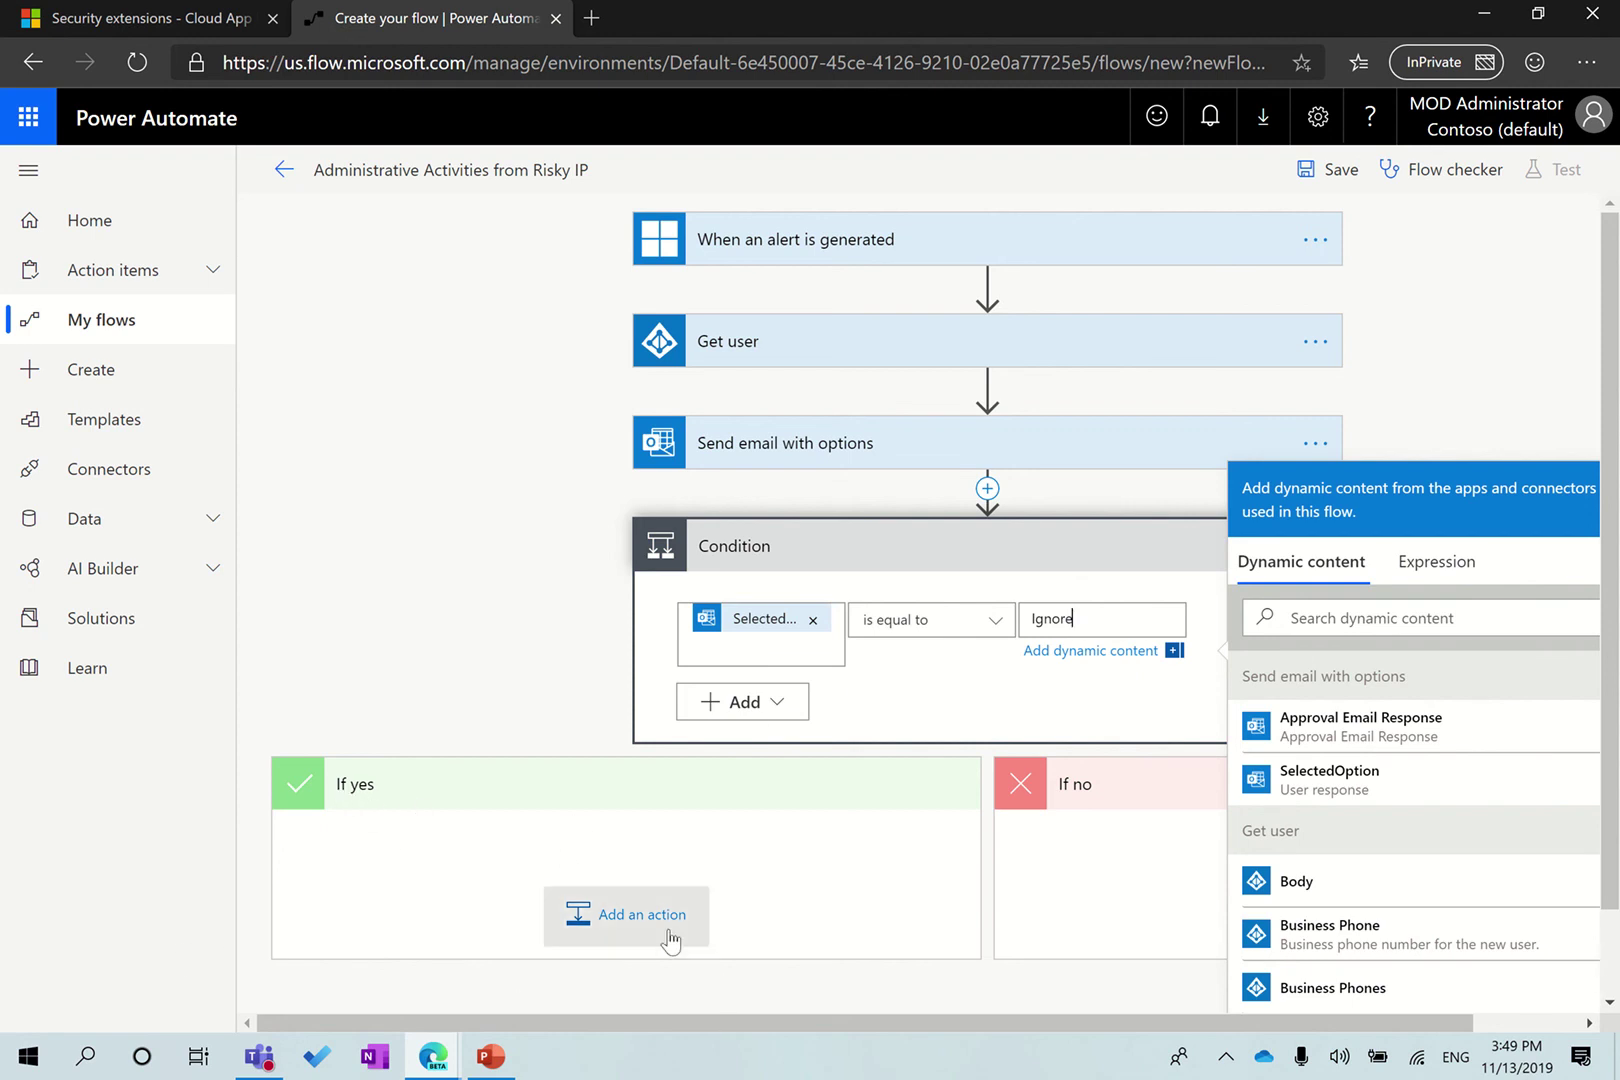
click(937, 838)
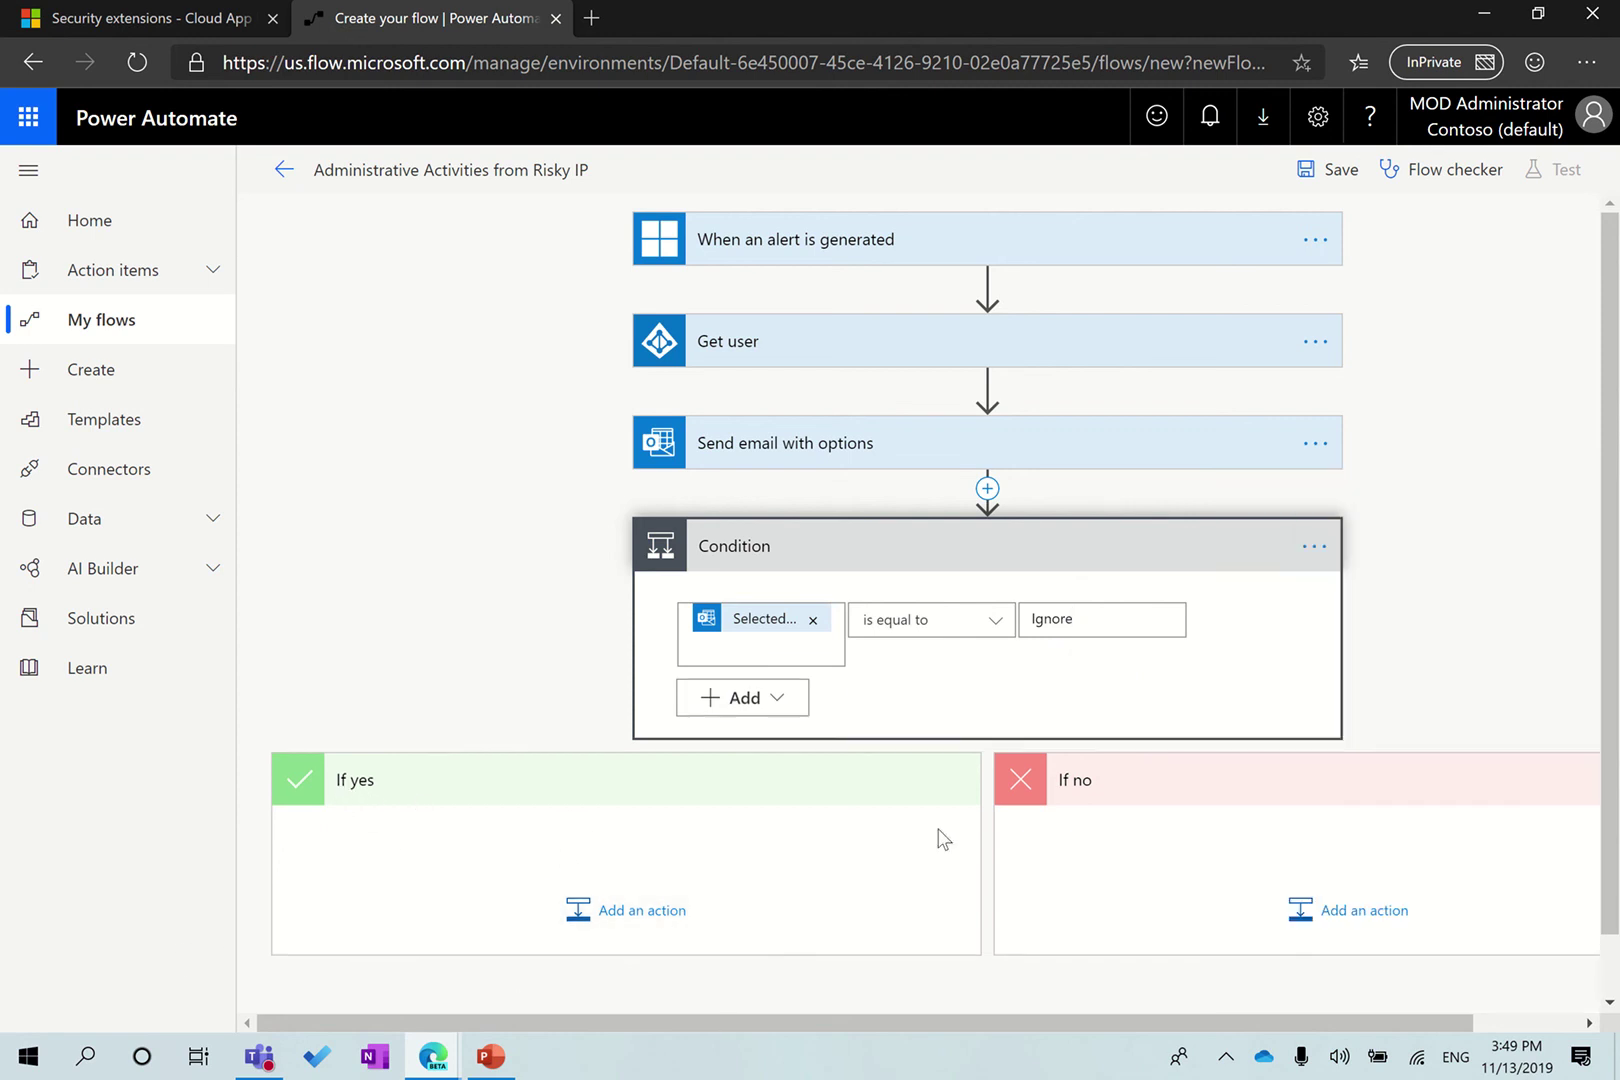
Search for "Microsoft Cloud App Security" actions and add "Dismiss Cloud App Security alert" to the If yes branch
click(643, 918)
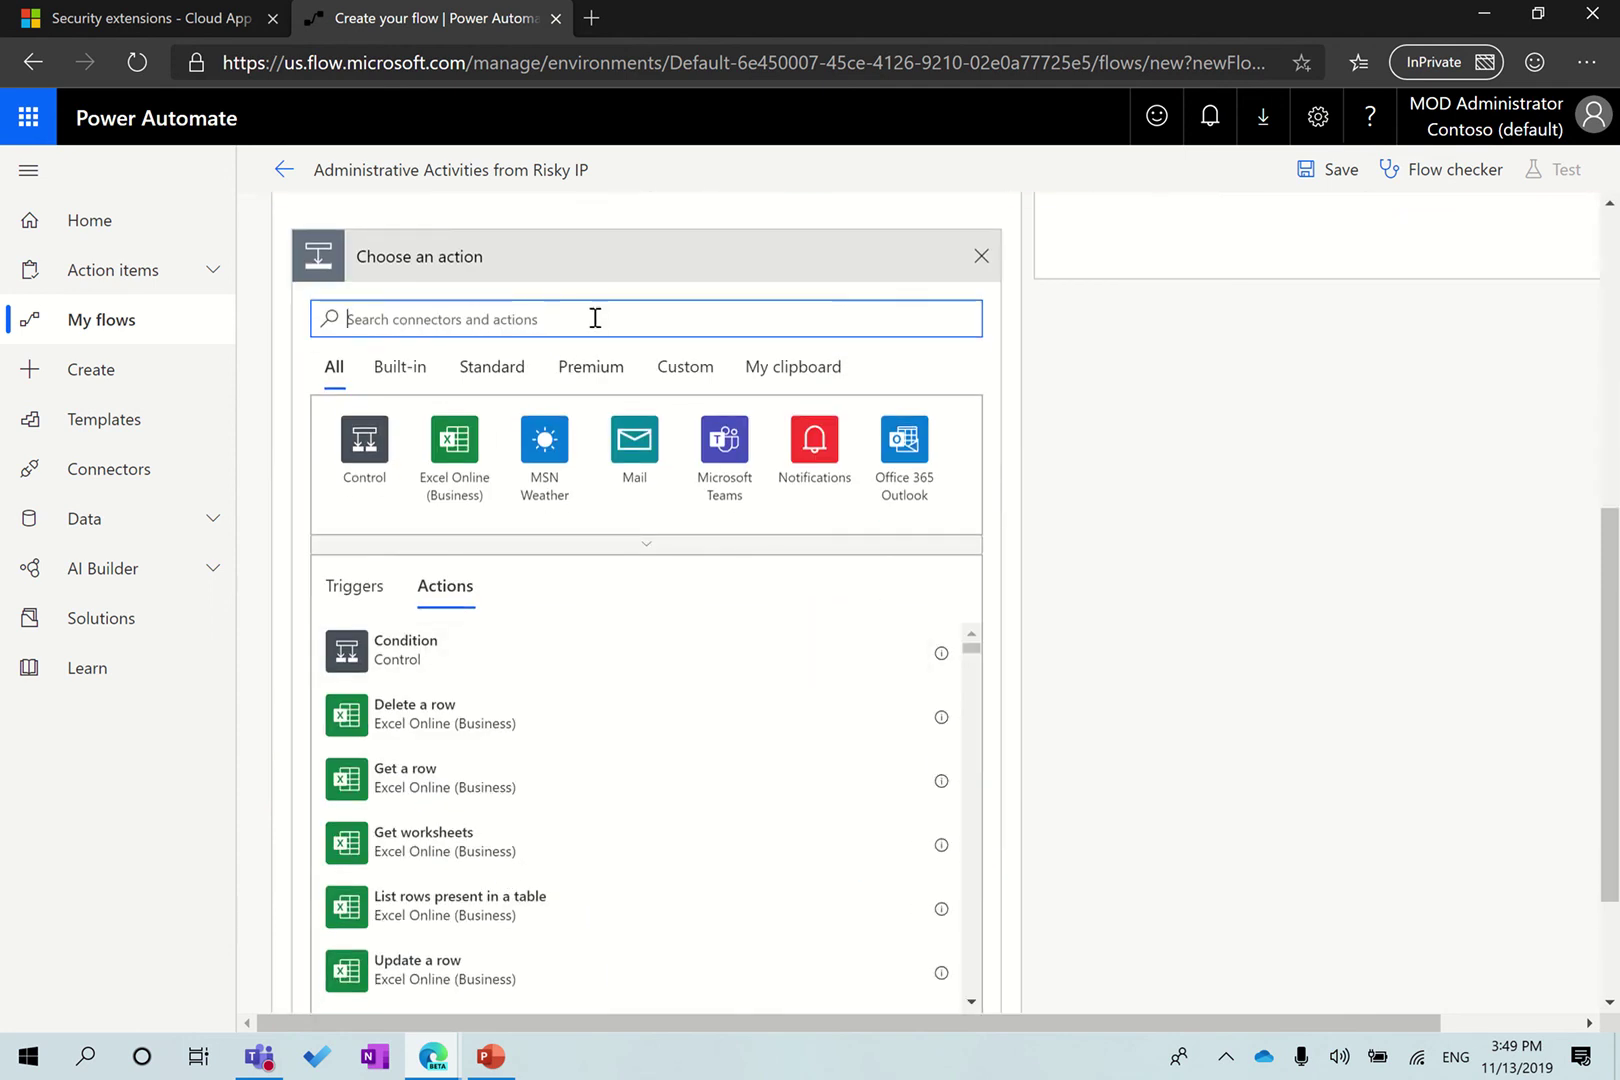
text(Mi)
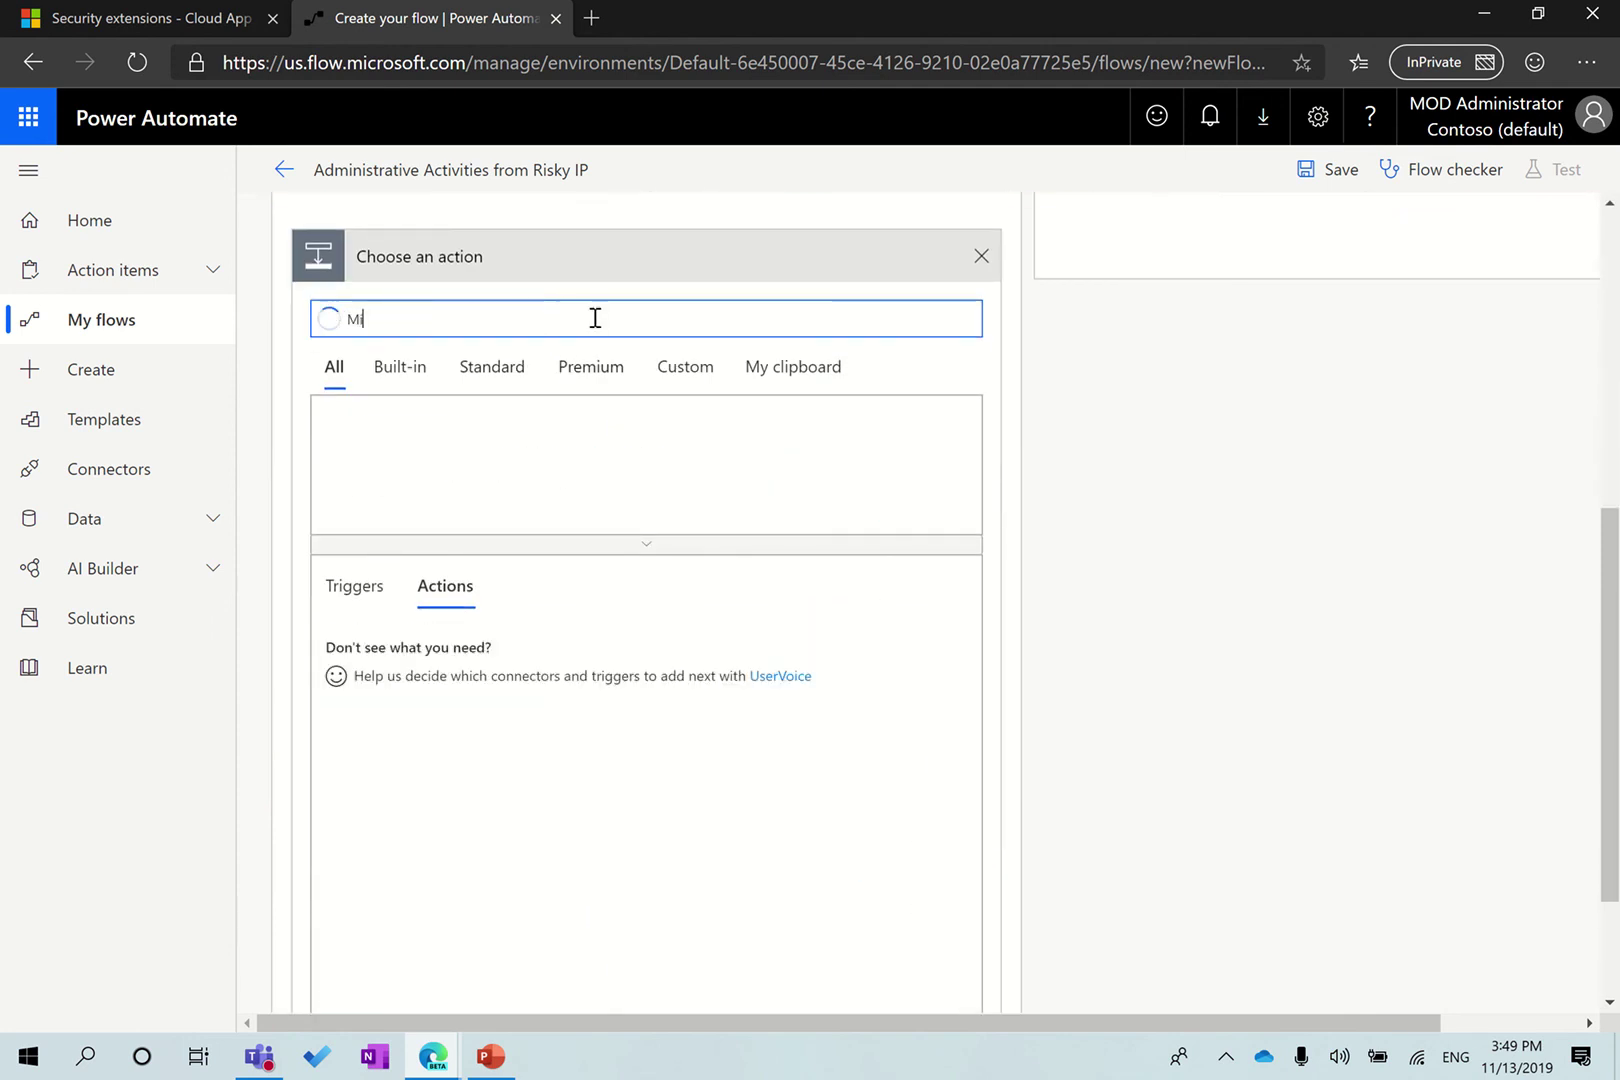
text(crosoft Clou)
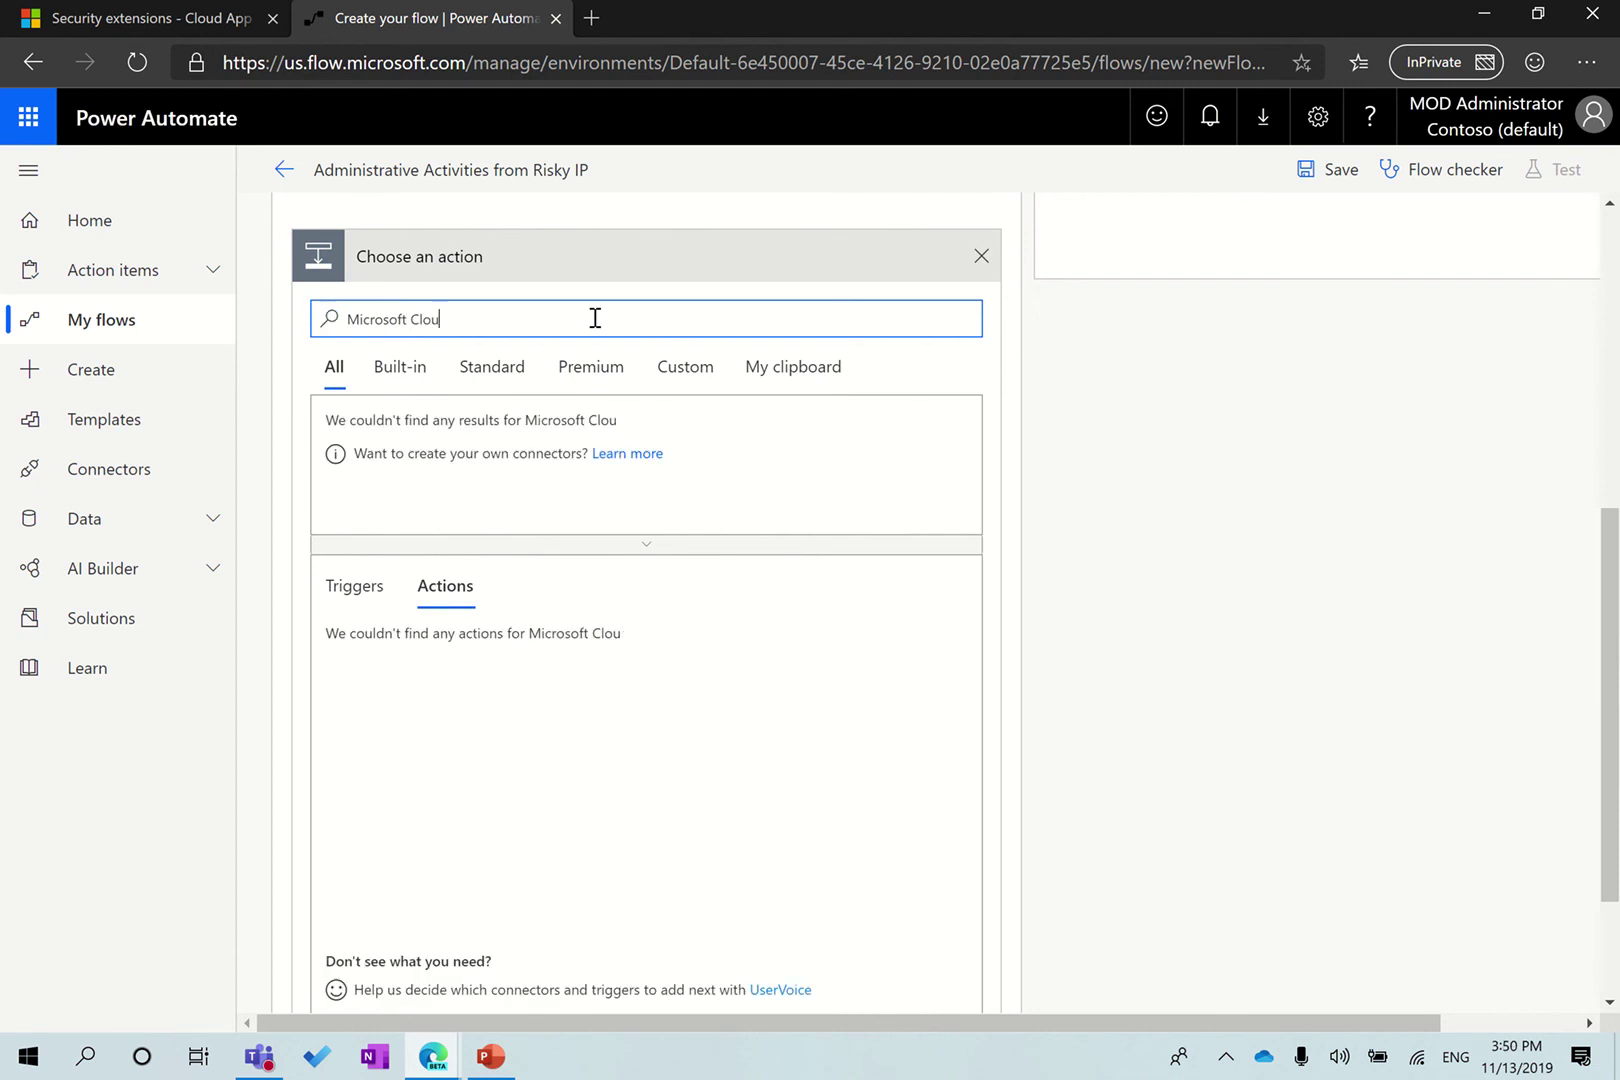
text(d App Security)
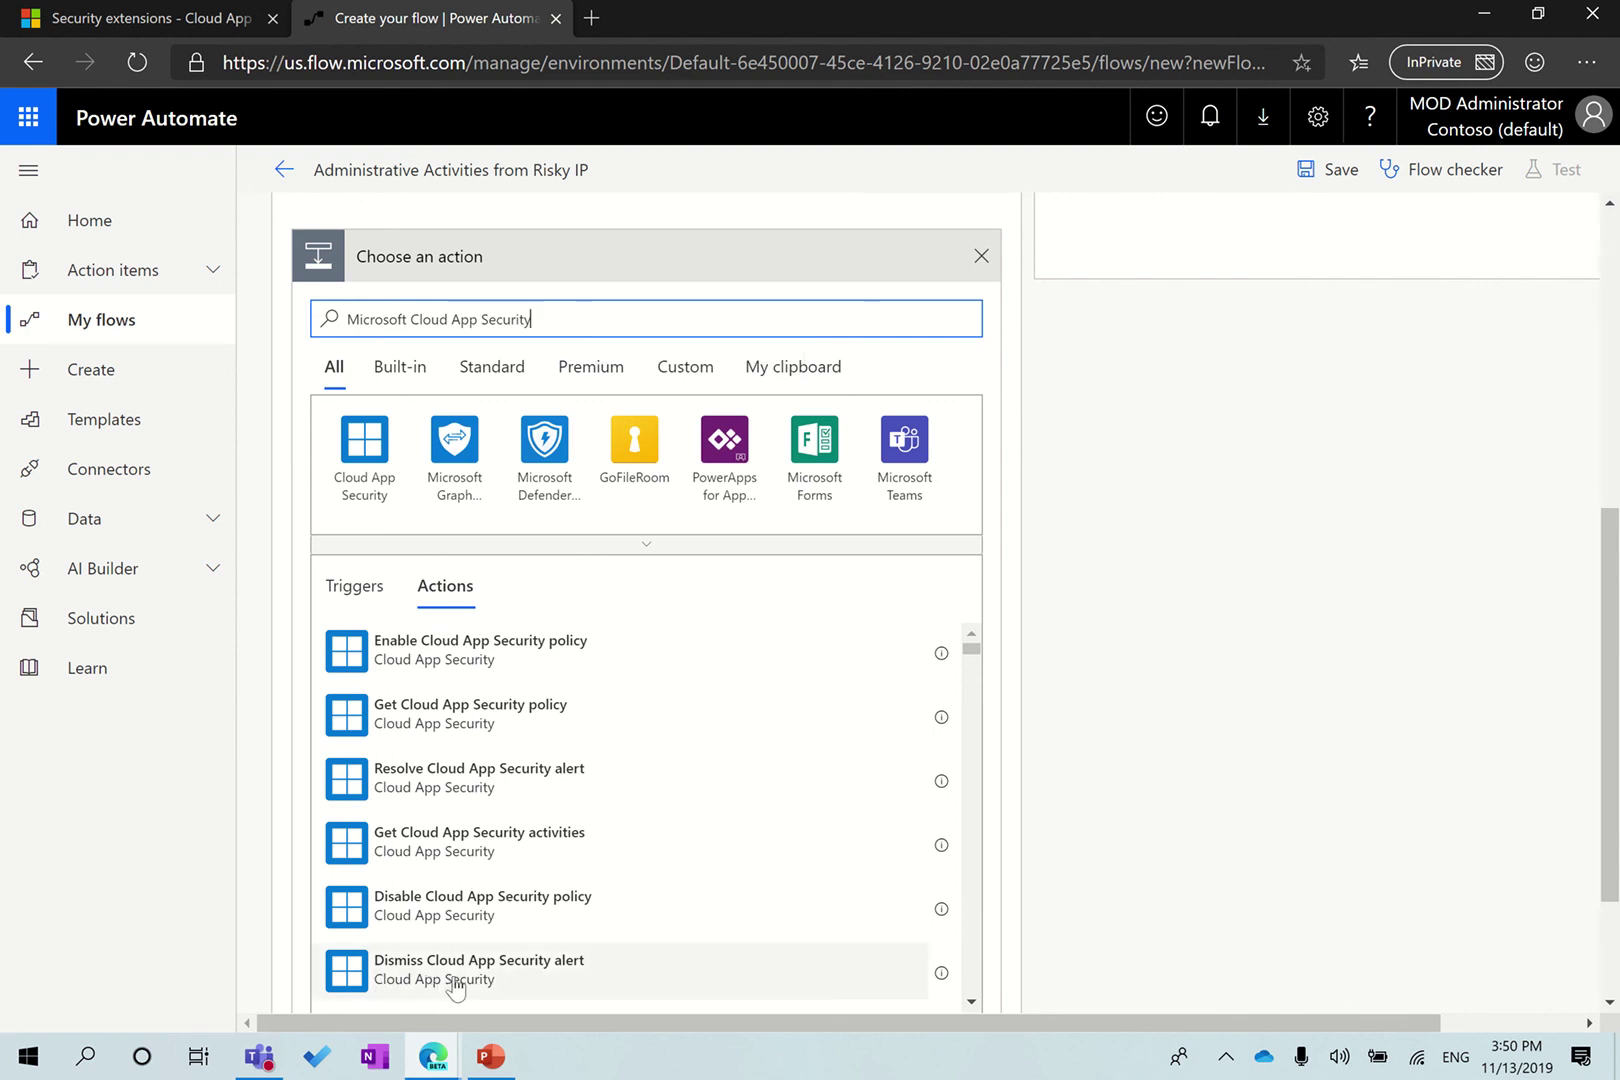
click(495, 978)
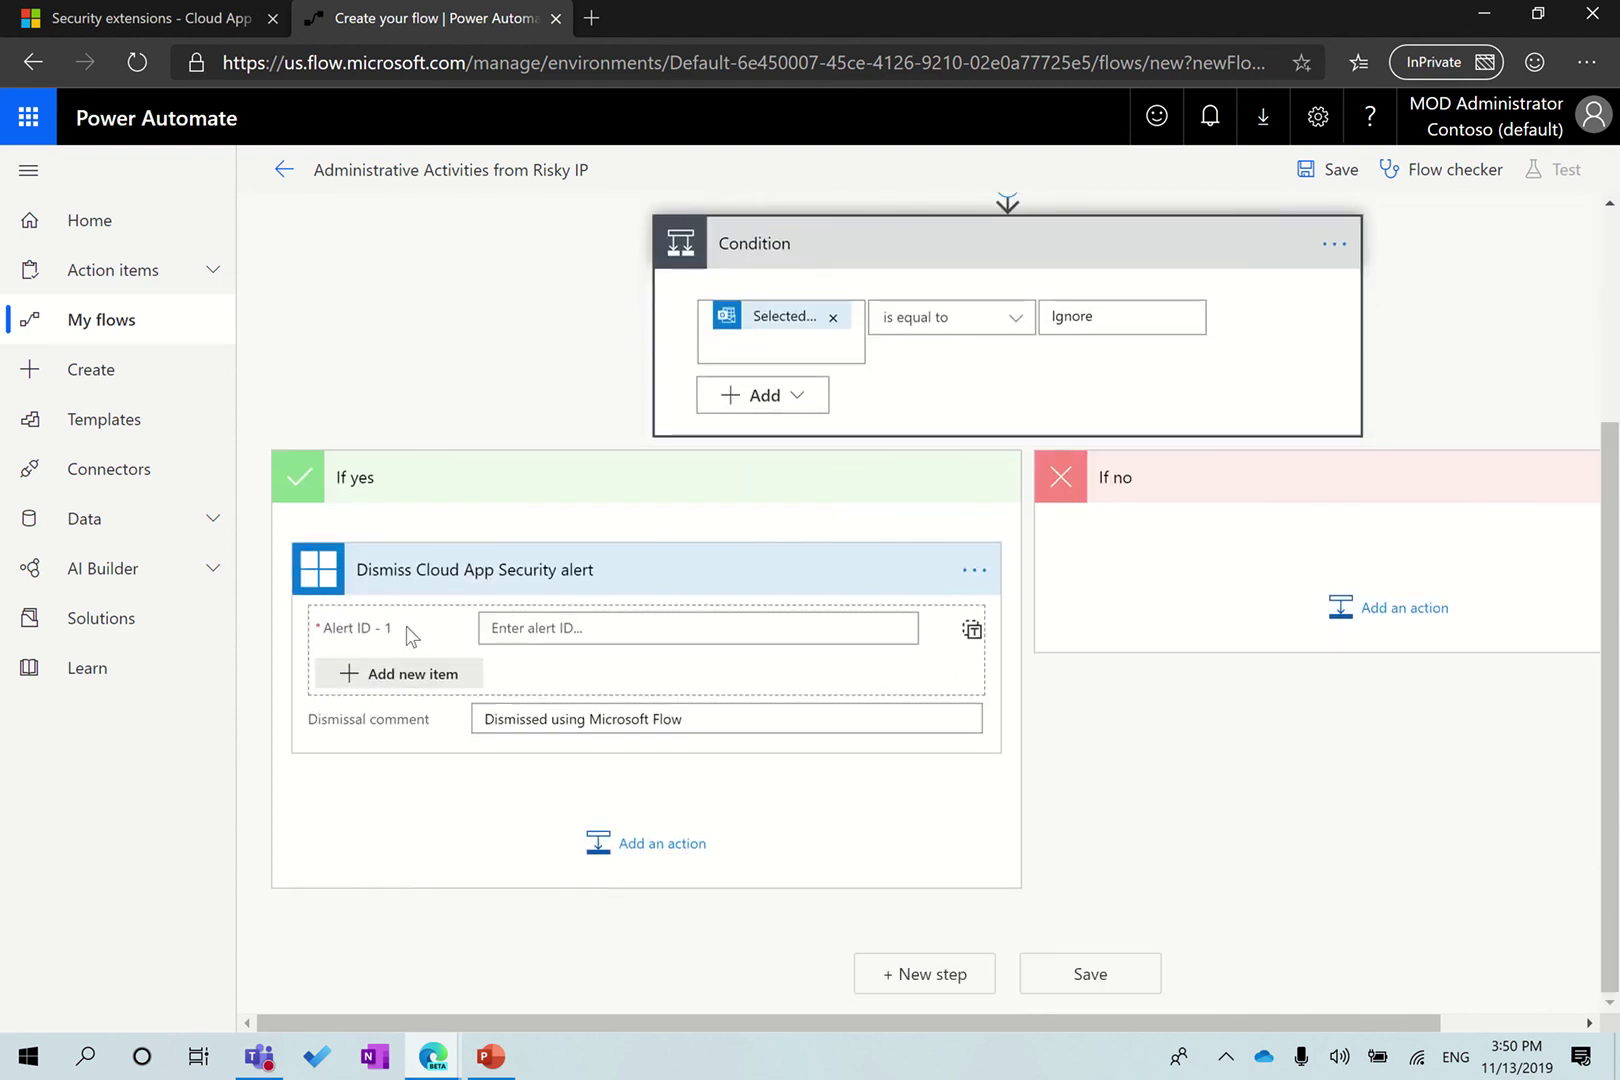
Set the dismiss action's Alert ID to the alert trigger's ProviderAlertId dynamic content
click(618, 632)
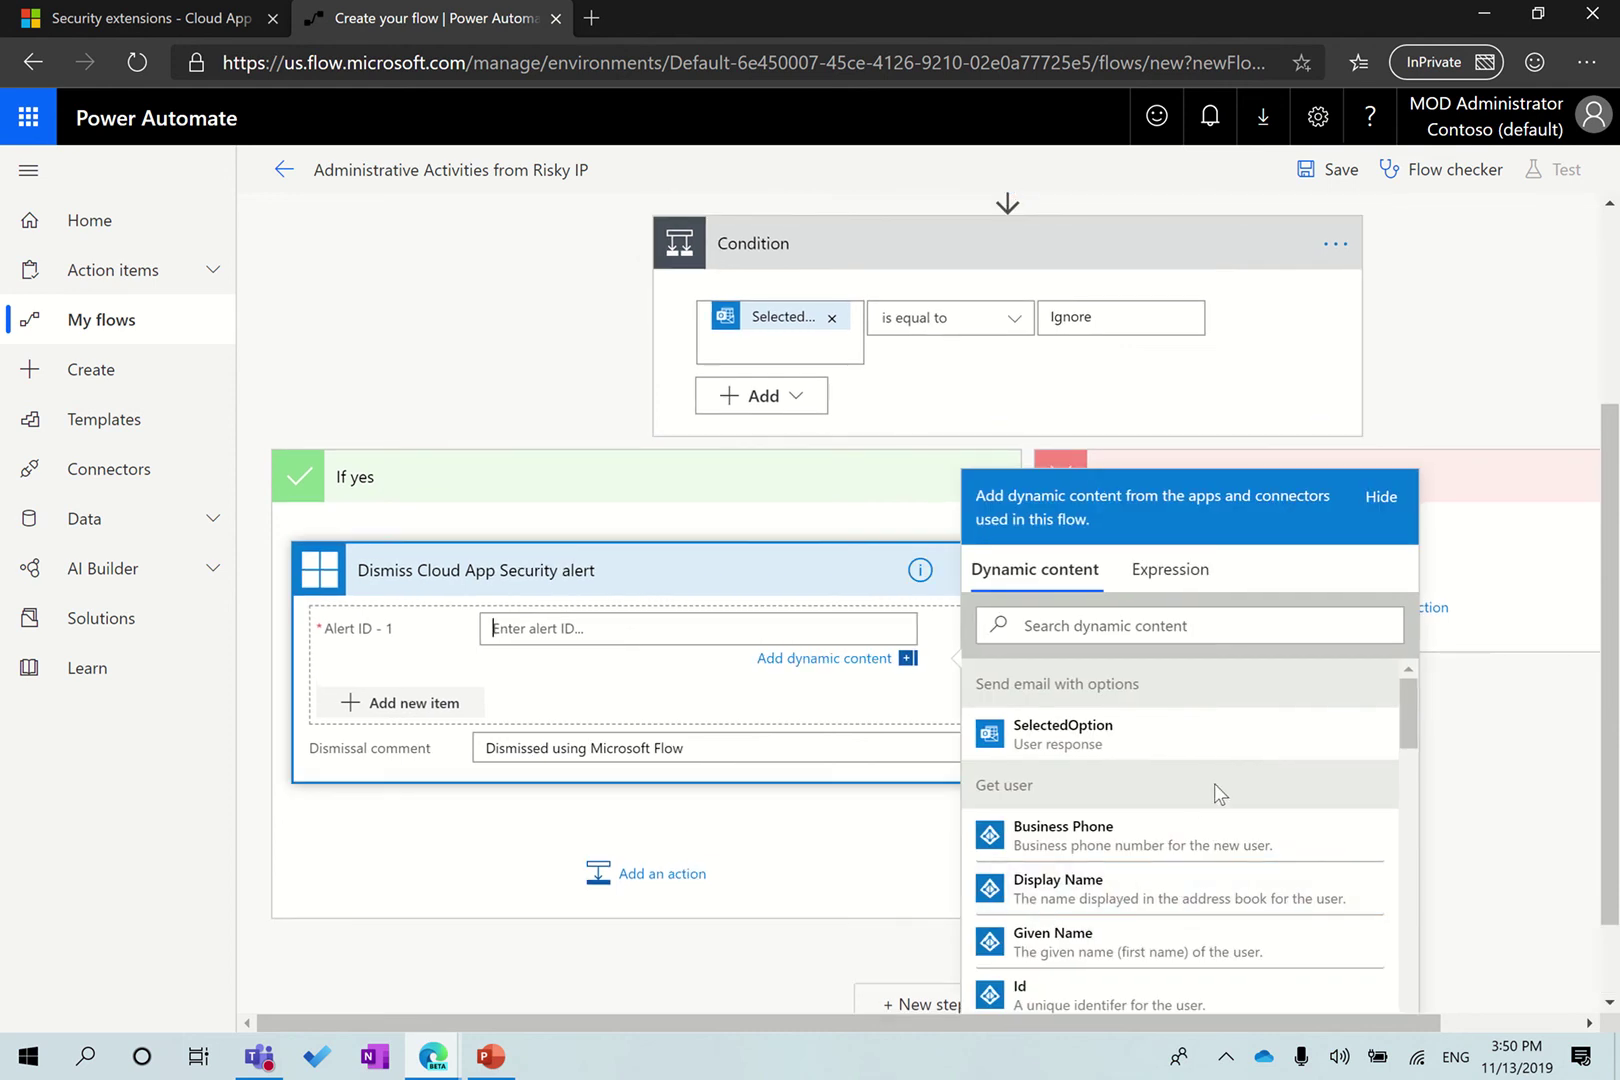
scroll(1212, 785, down, 3)
scroll(1216, 793, down, 5)
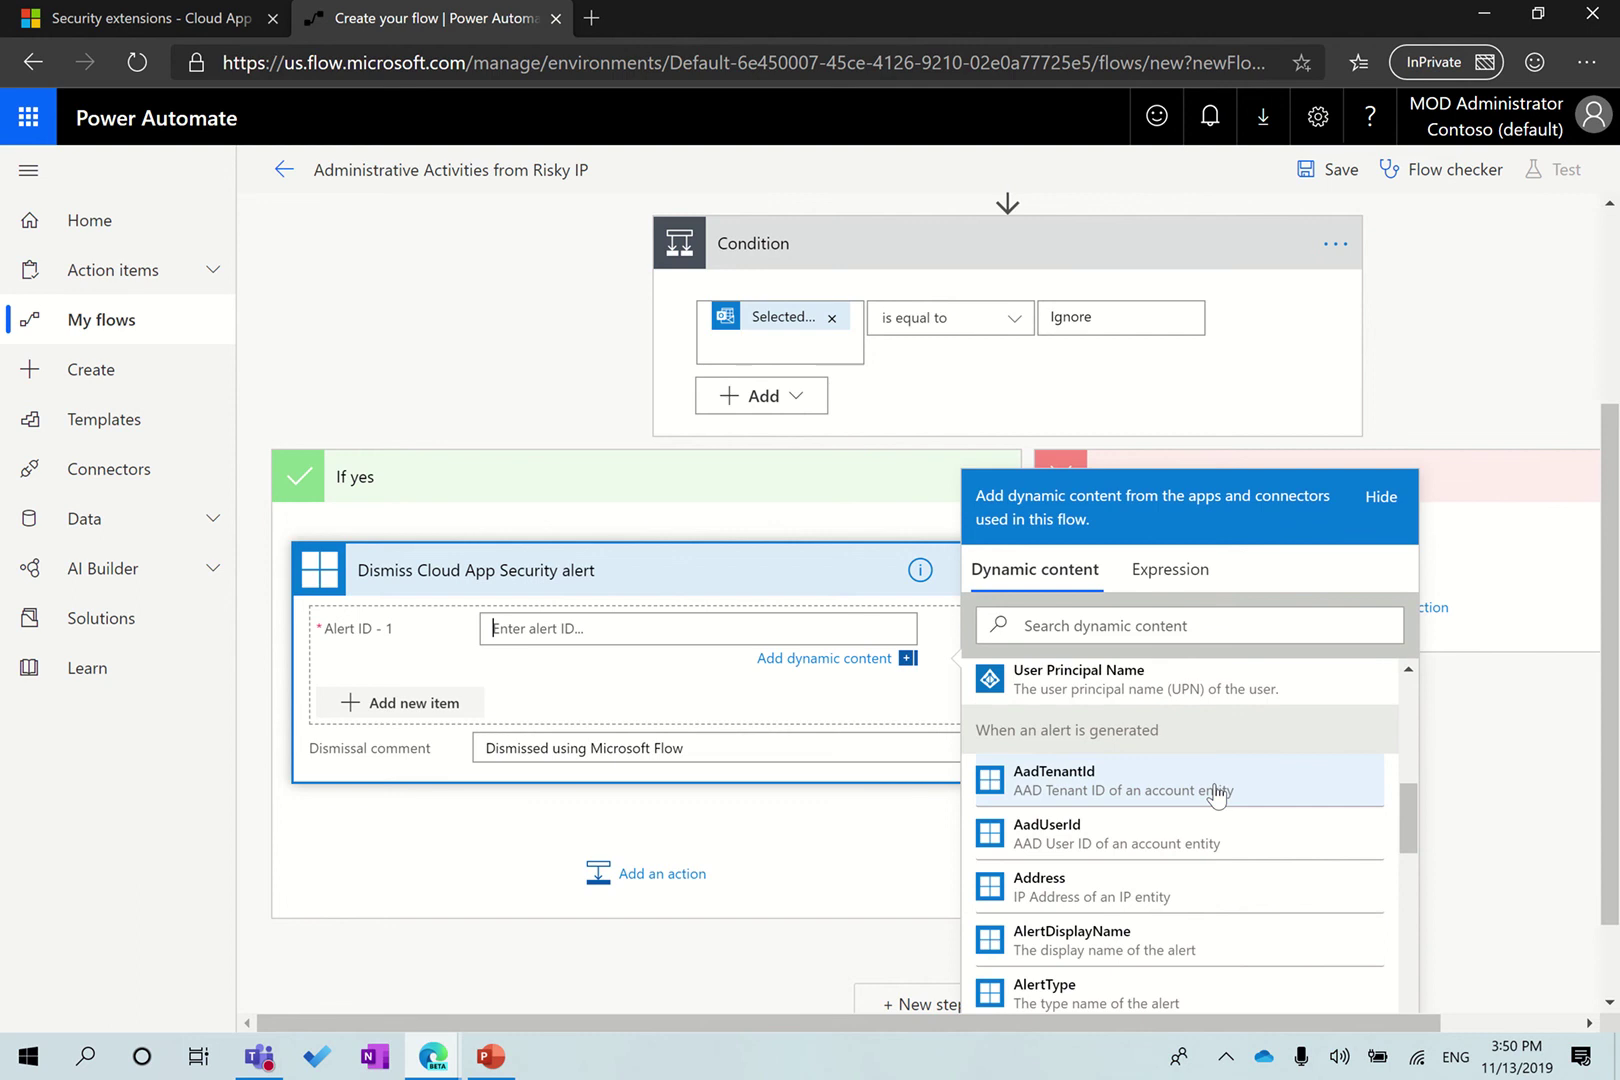
scroll(1216, 795, down, 4)
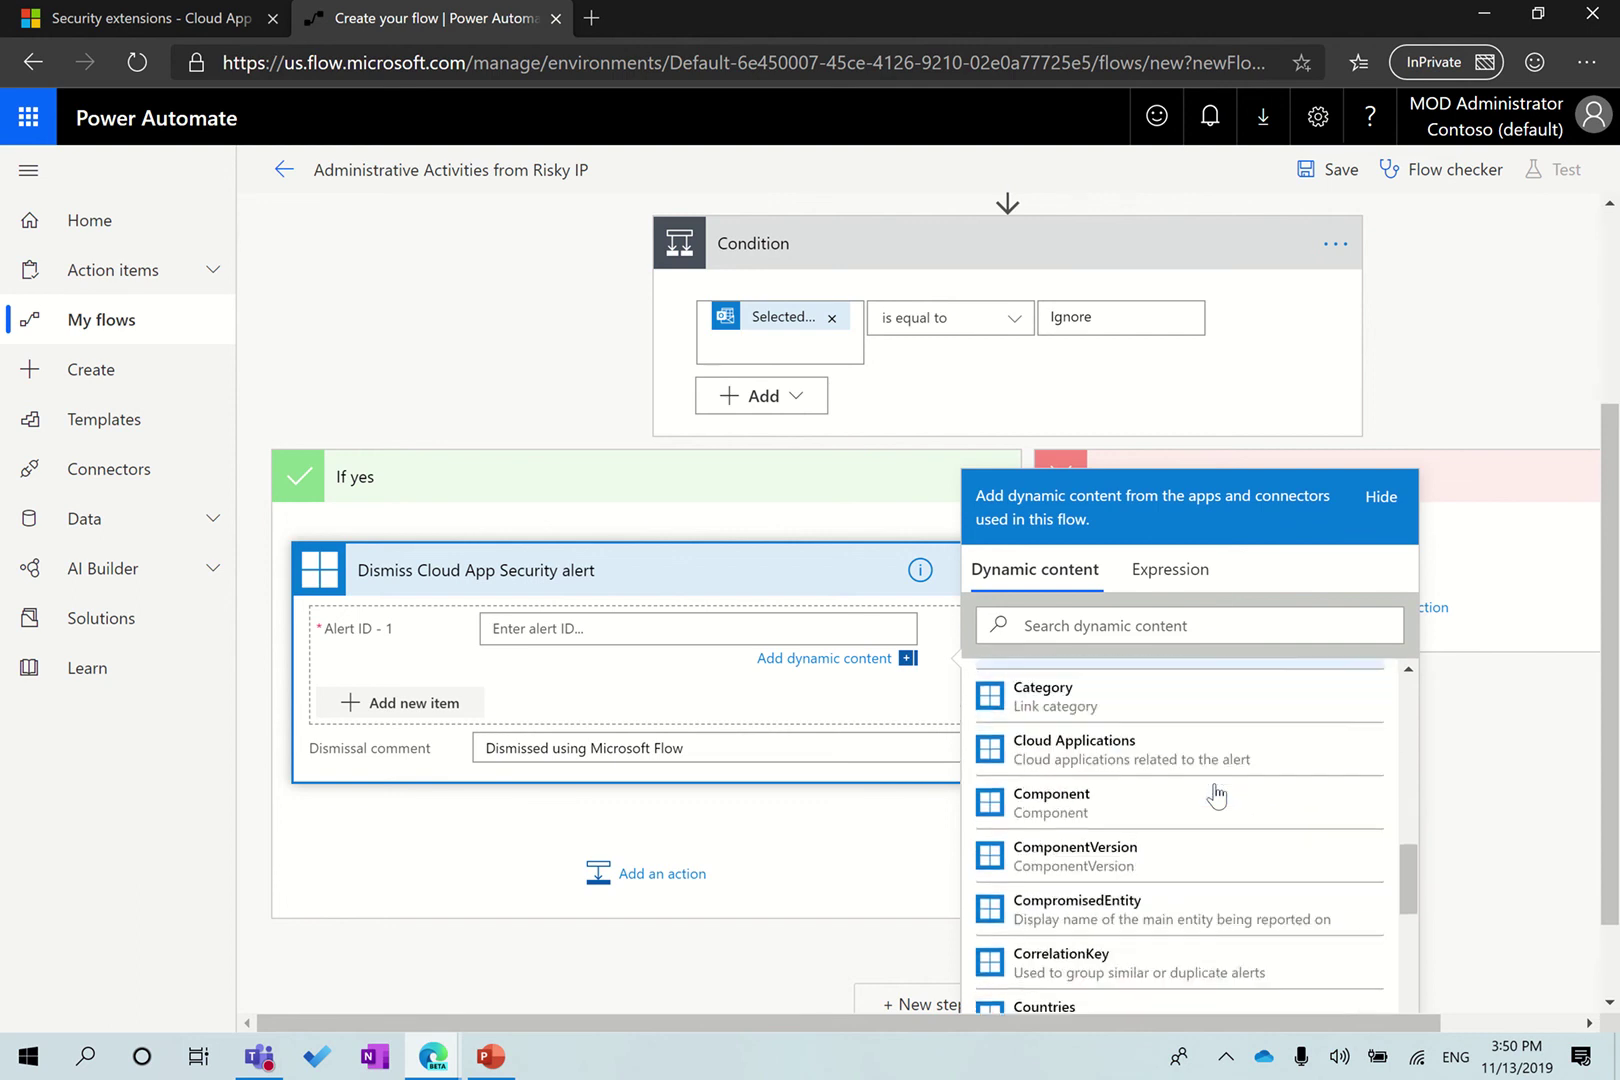
scroll(1216, 795, down, 4)
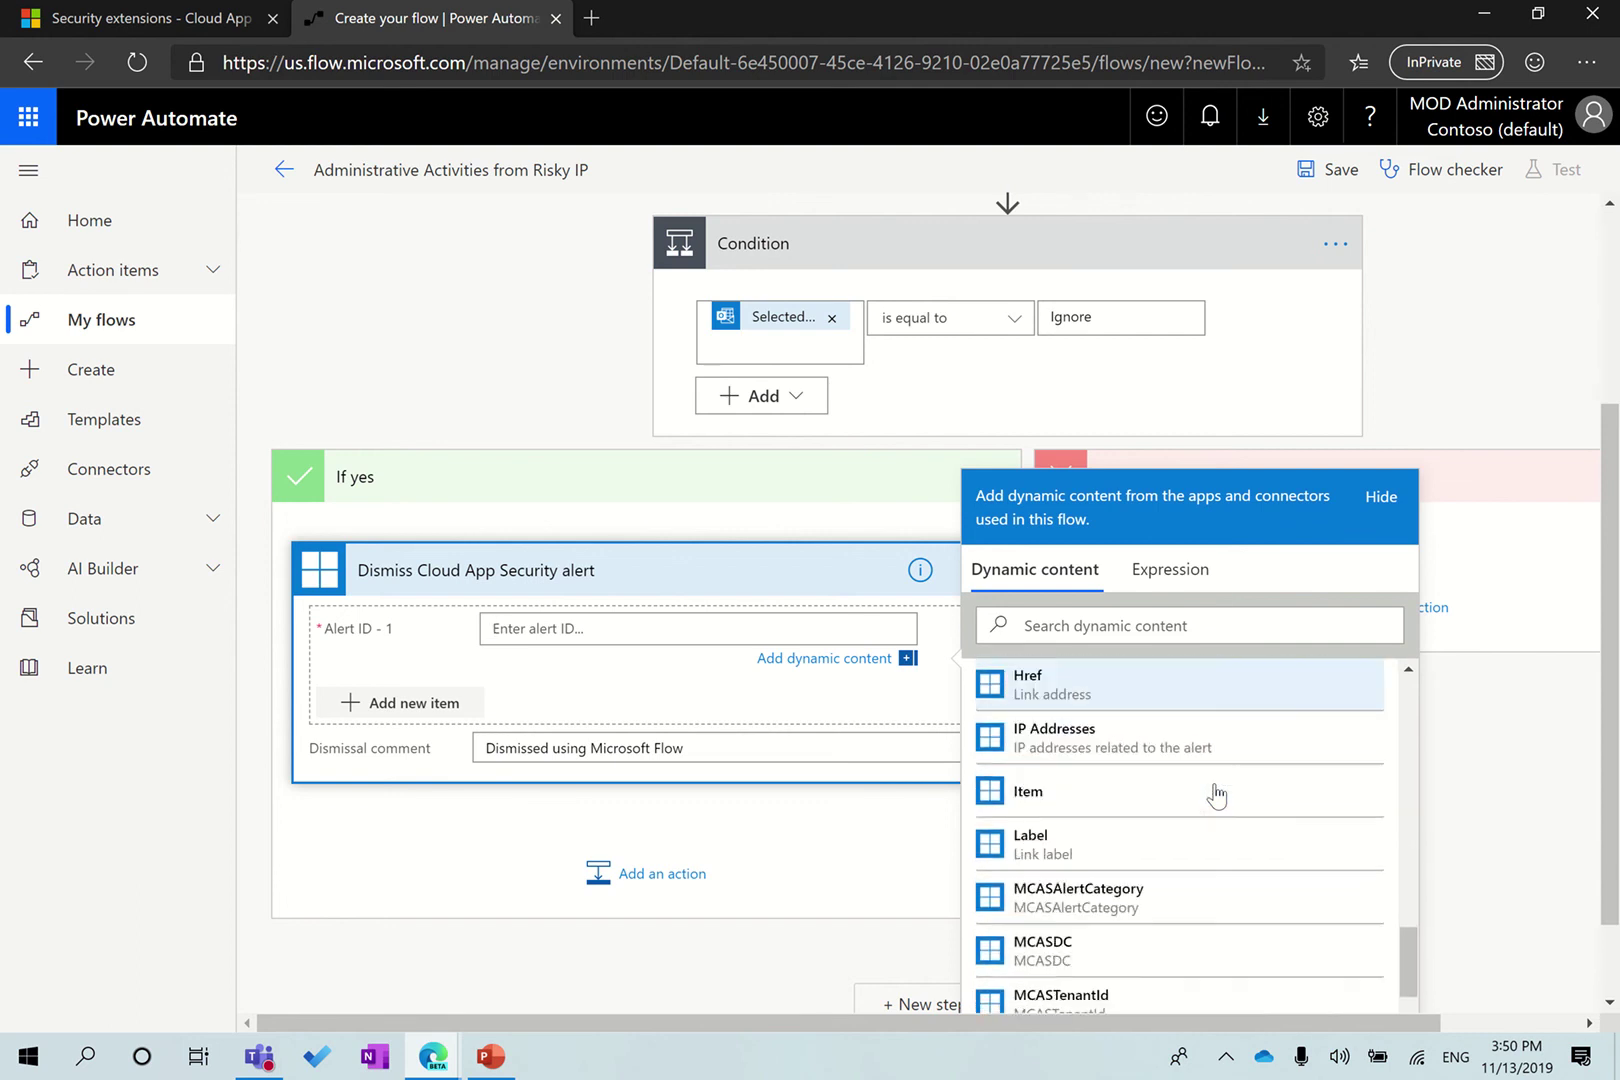
scroll(1216, 795, down, 1)
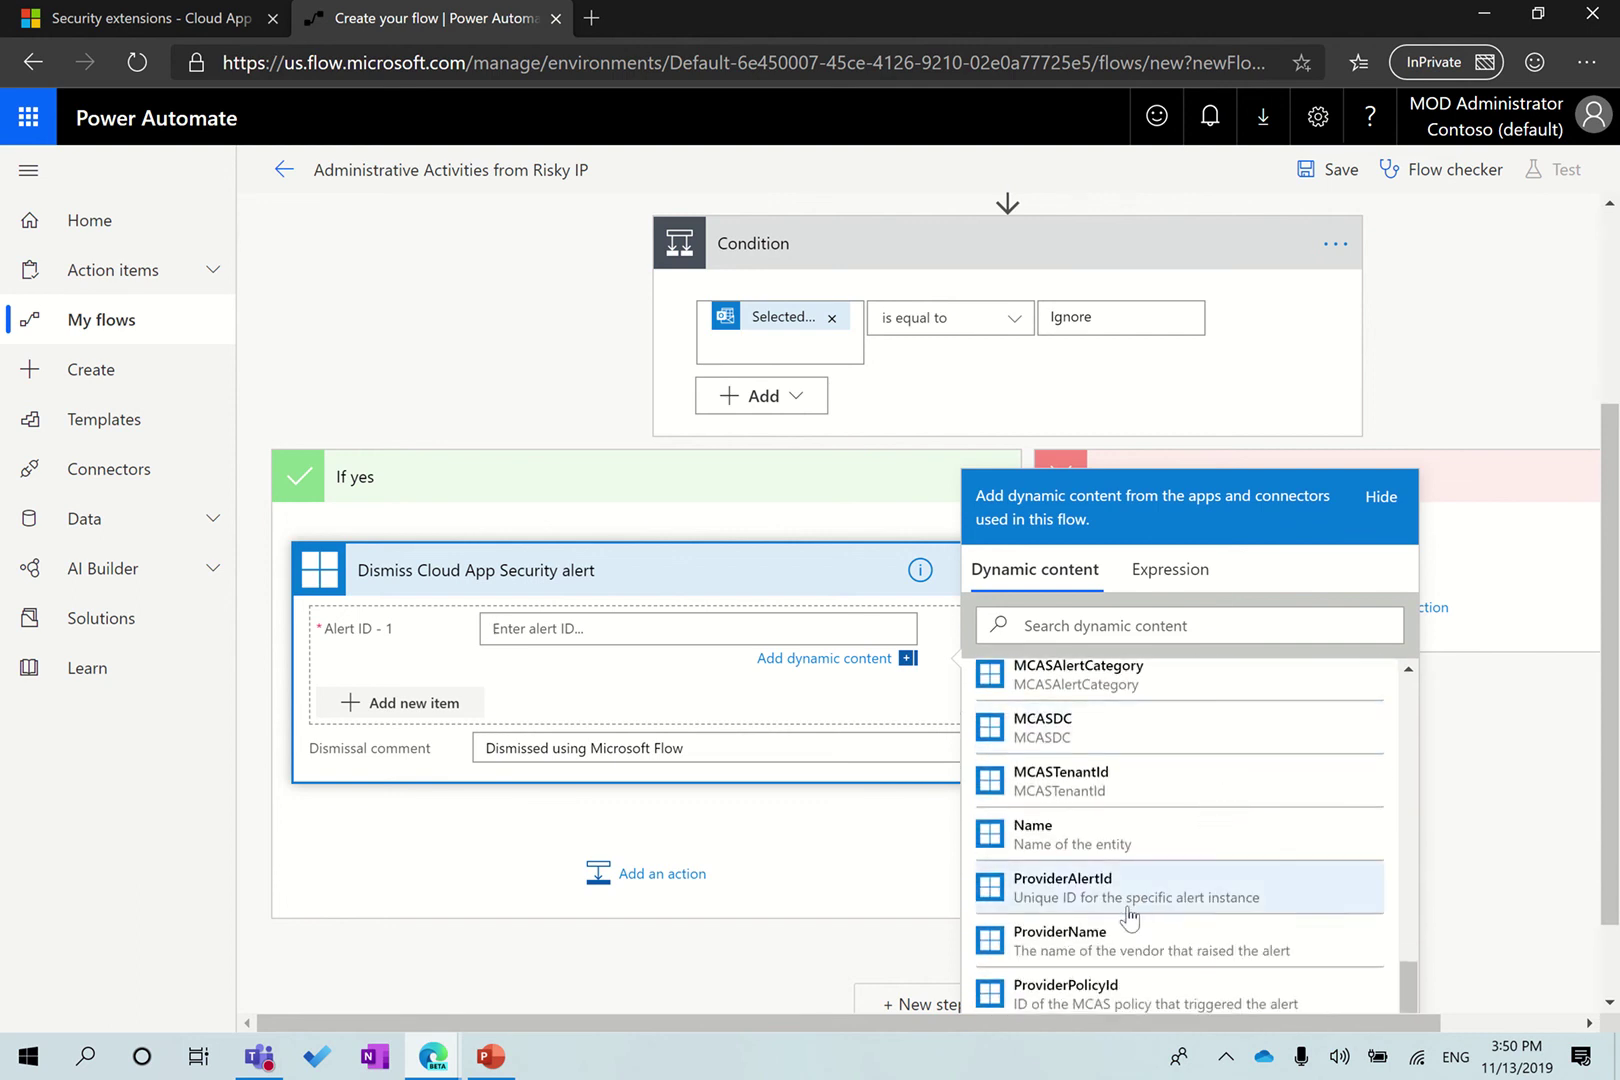
click(1097, 890)
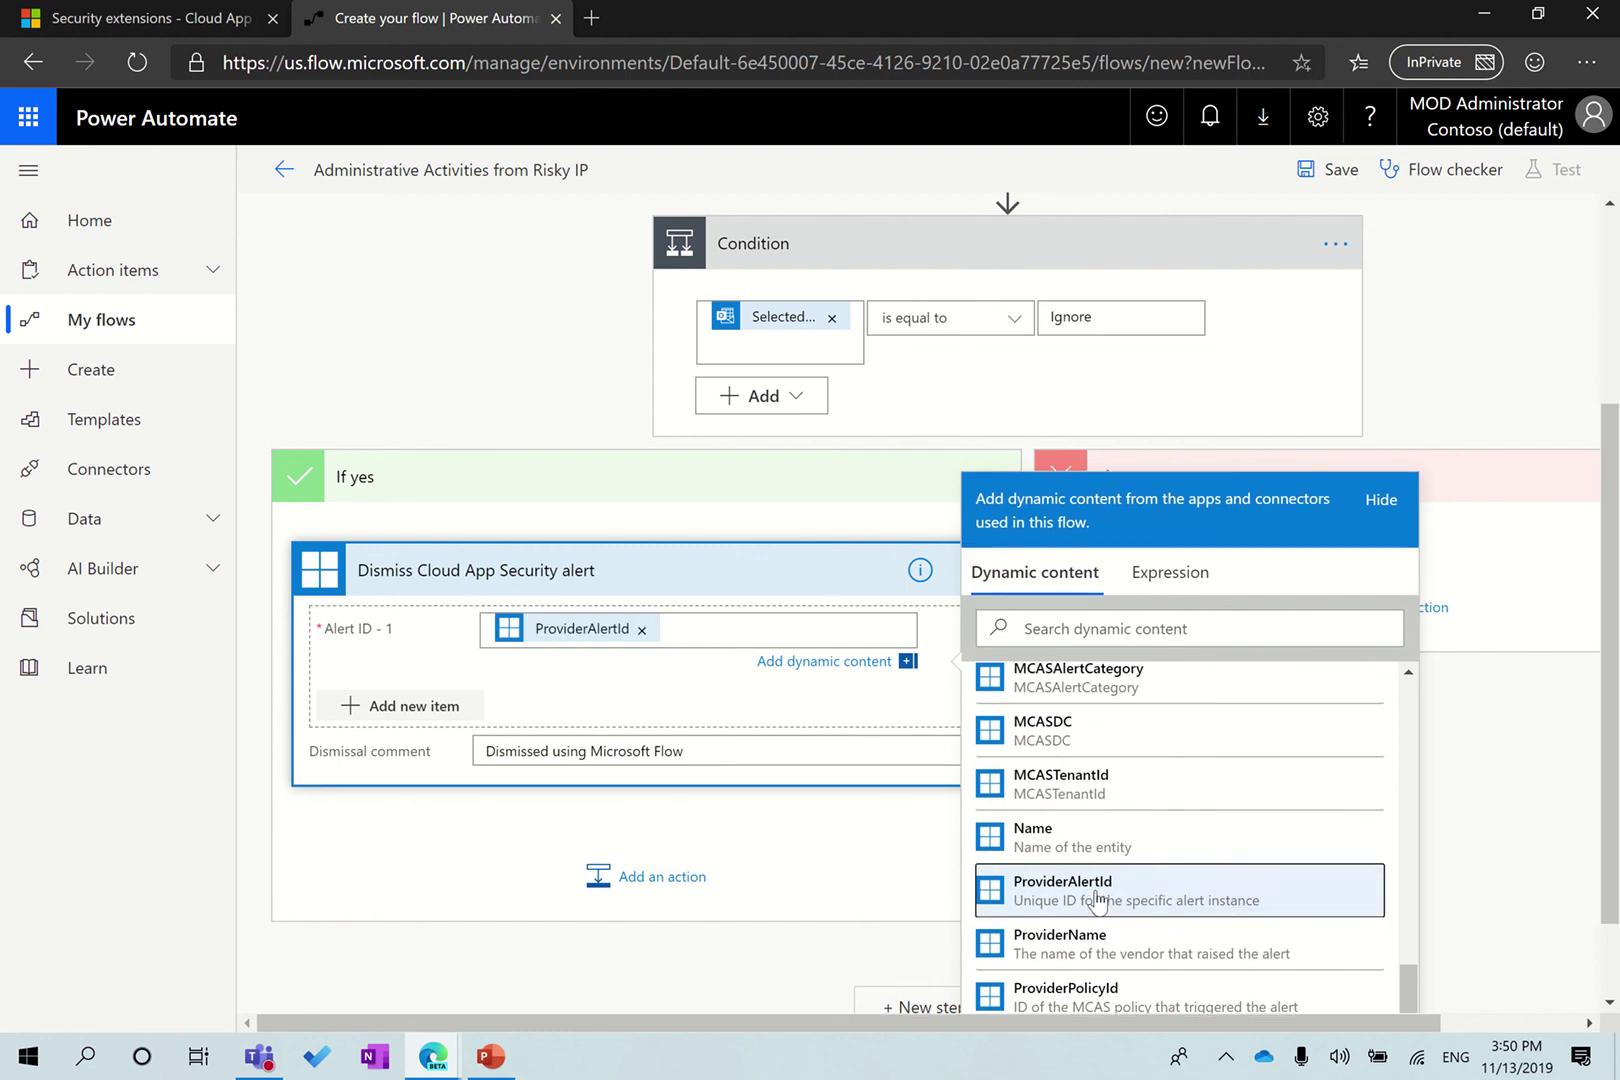
click(615, 708)
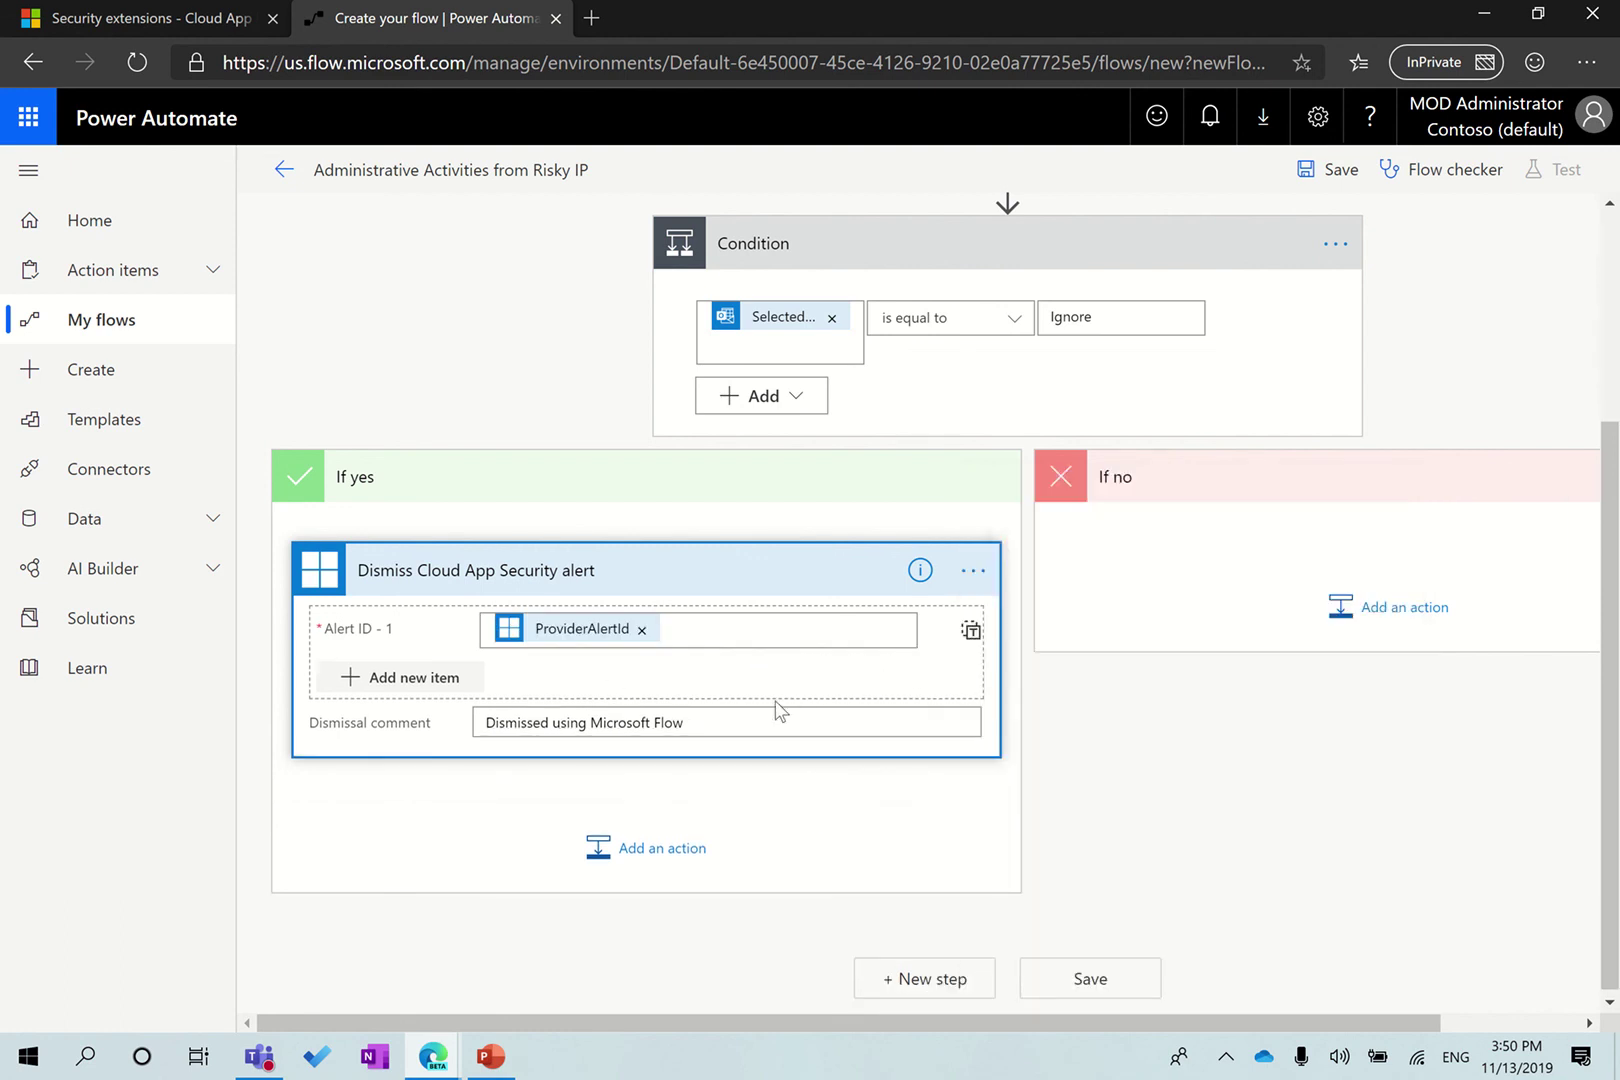
Add the Microsoft Teams "Post a message (V3)" action to the condition's If no branch
scroll(597, 768, up, 3)
scroll(598, 768, up, 1)
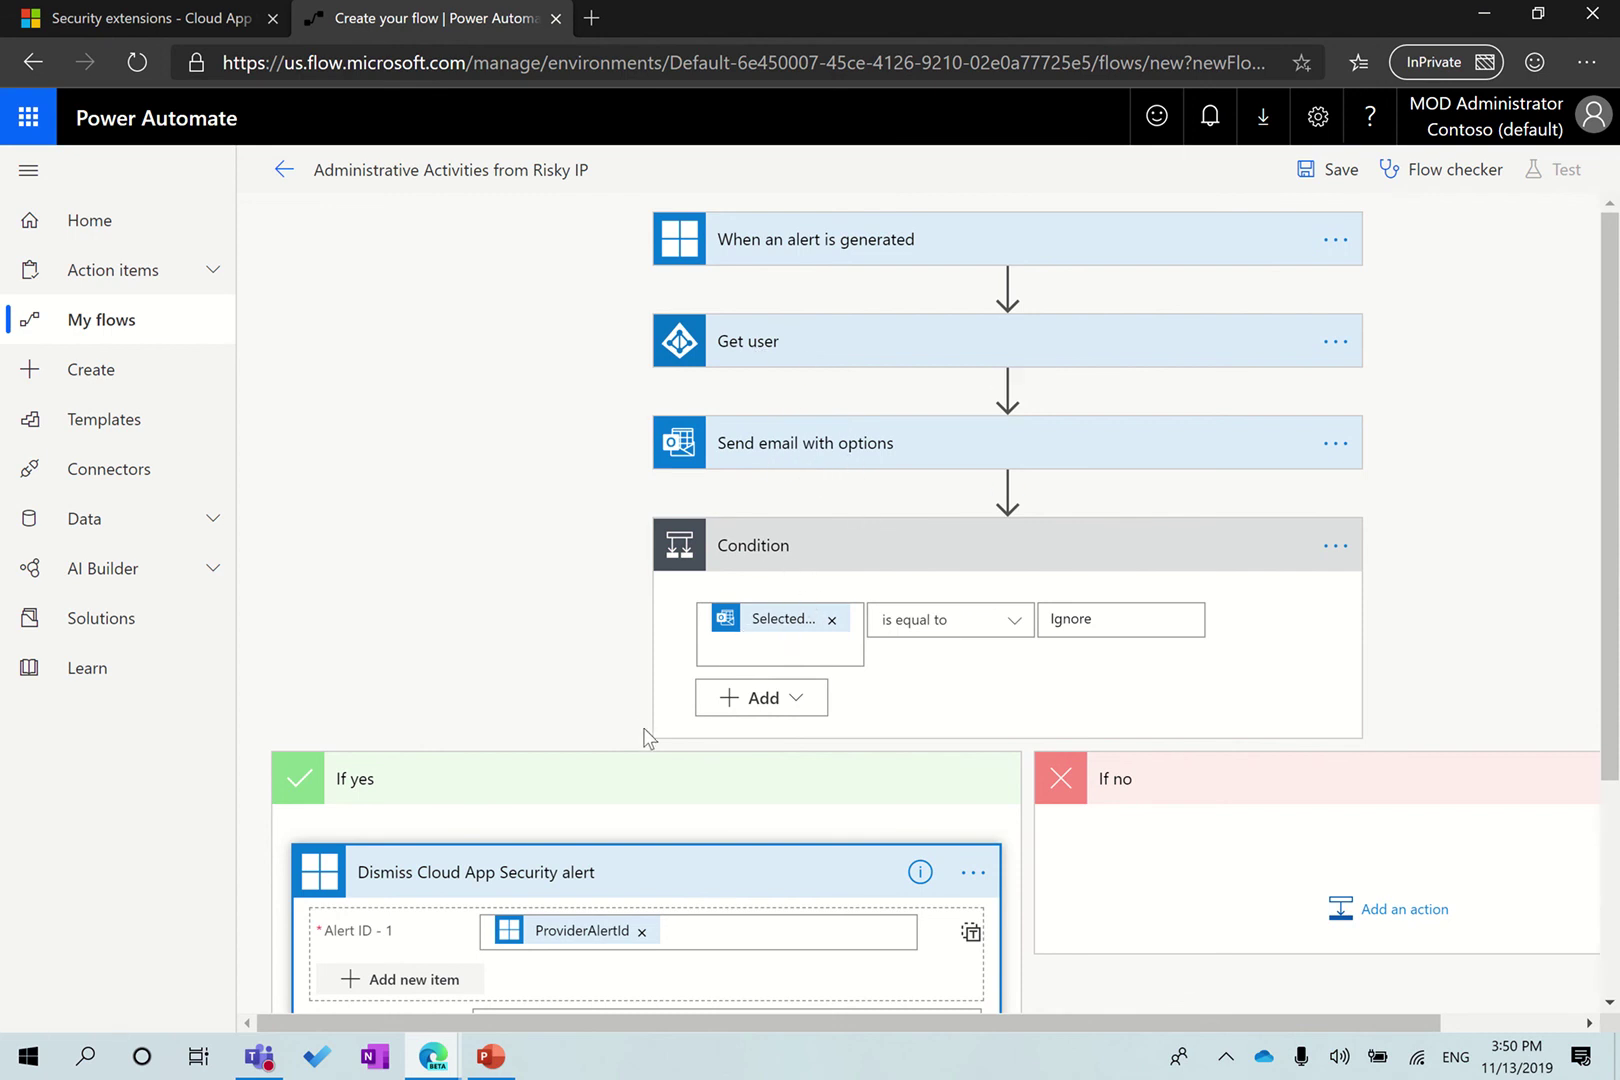
scroll(452, 912, down, 1)
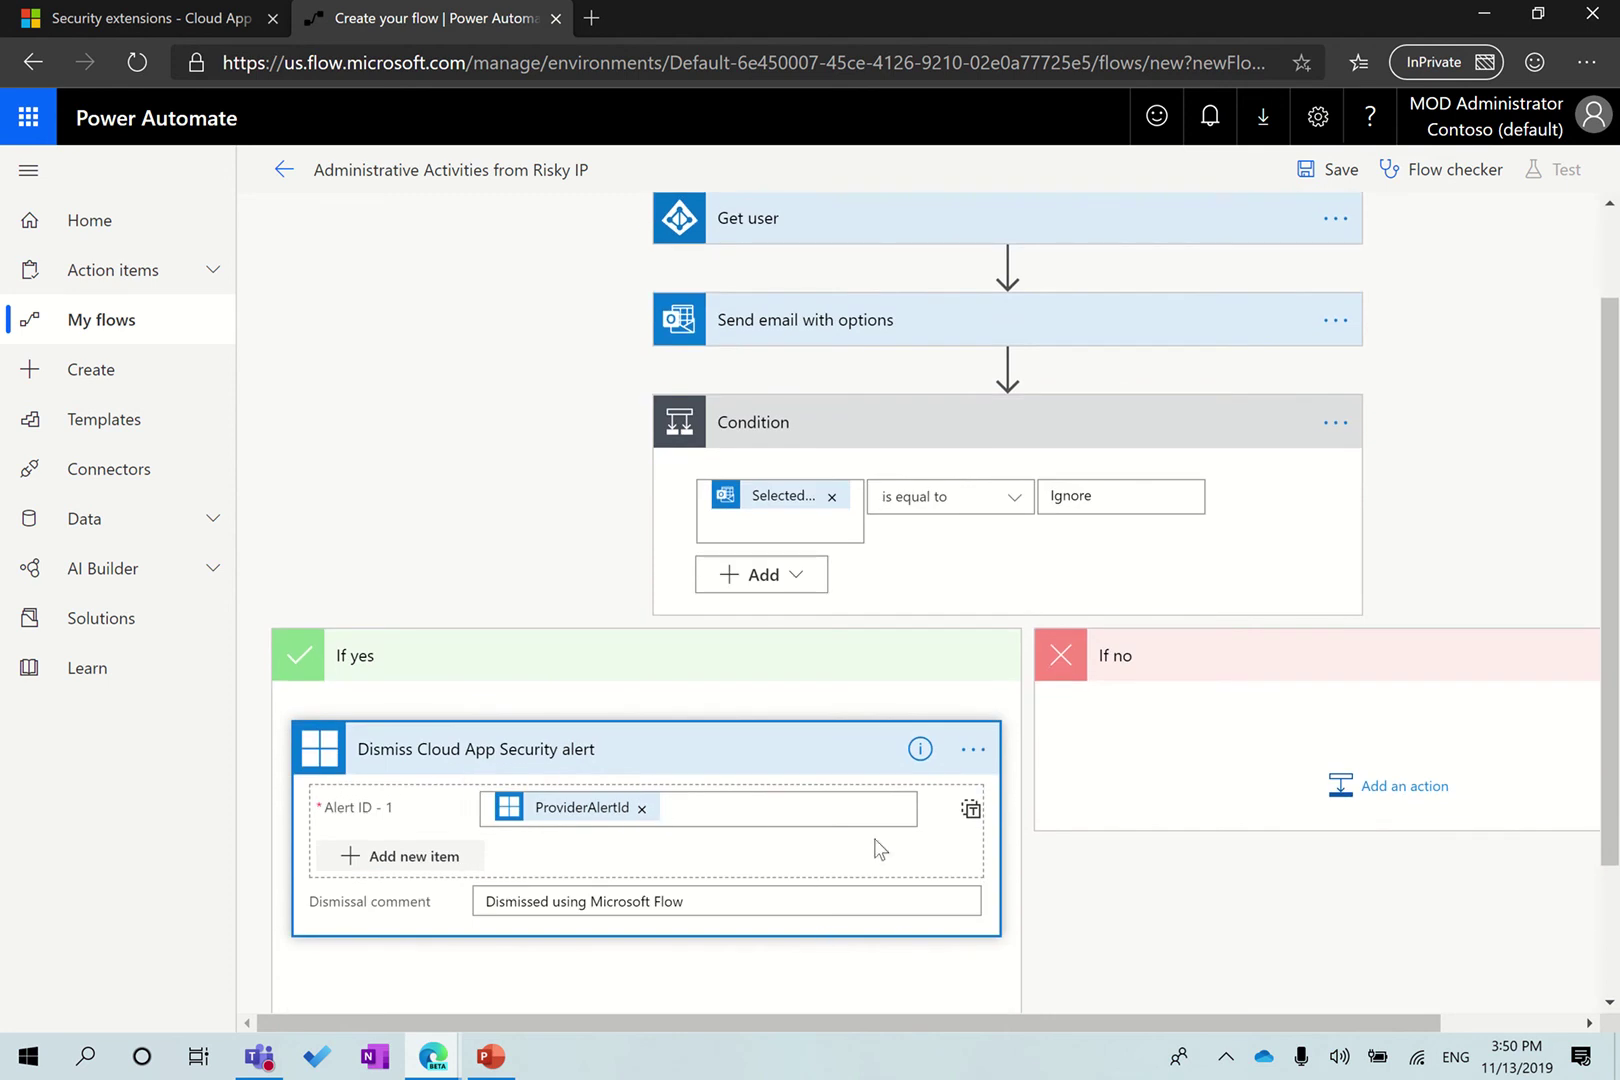
drag(756, 1023, 937, 1026)
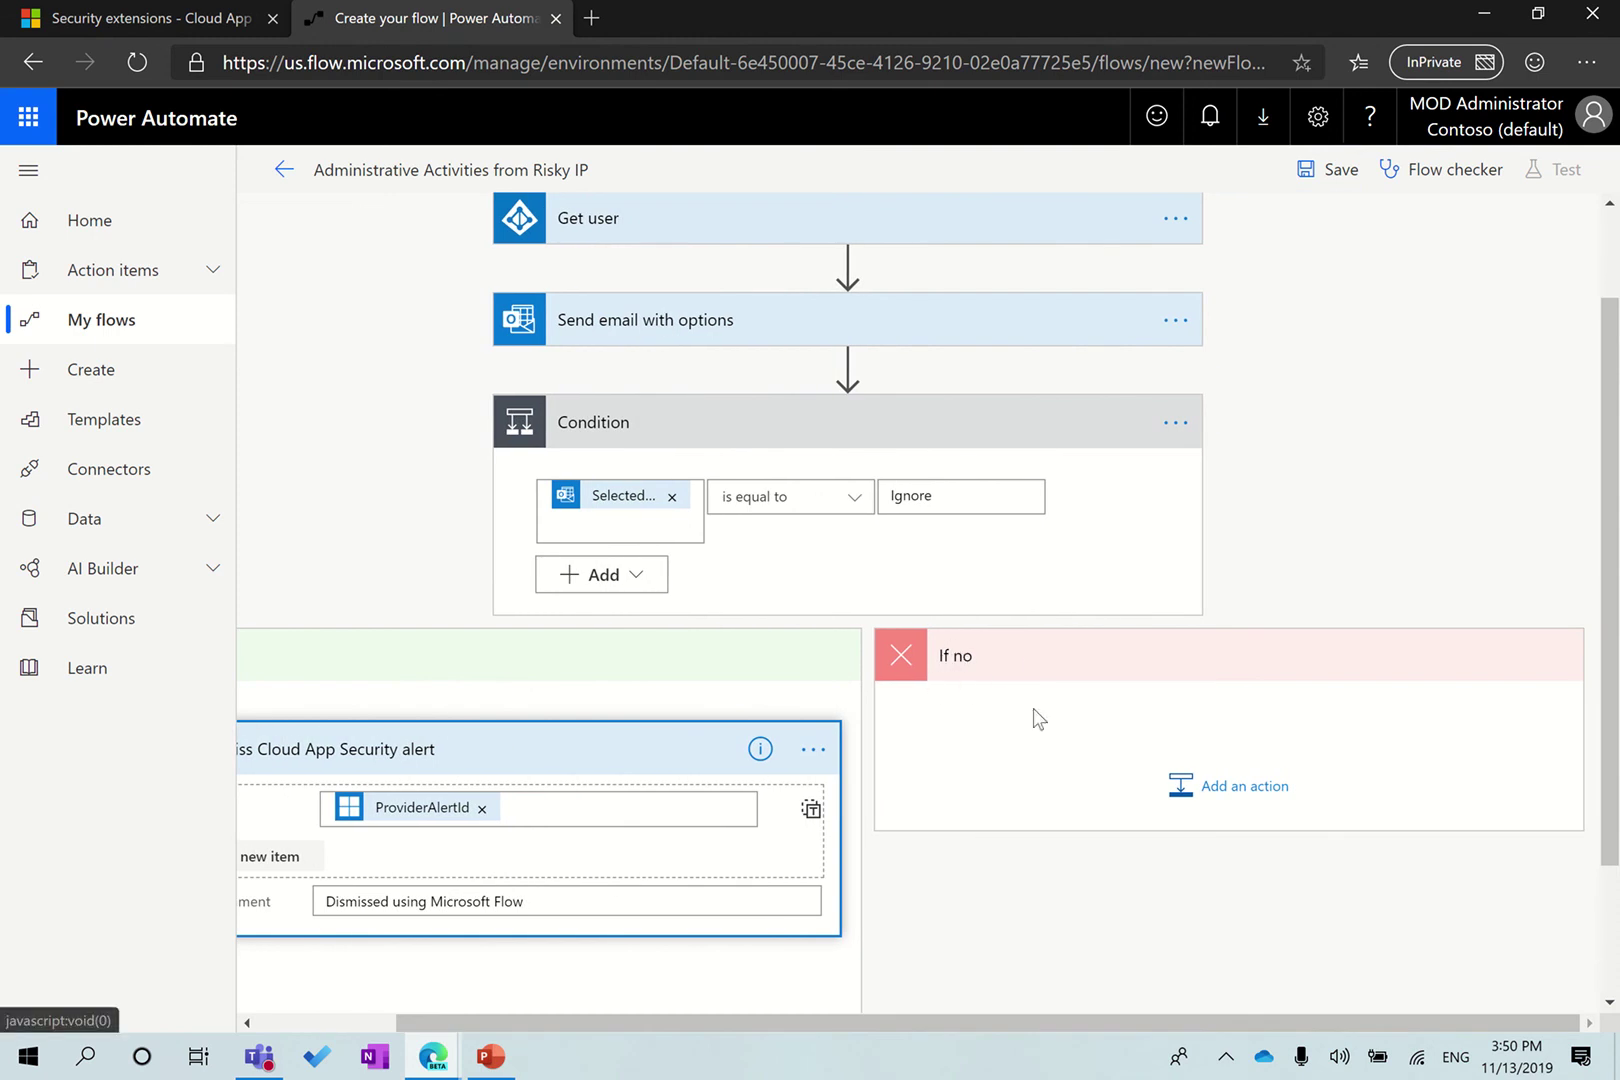
click(1257, 797)
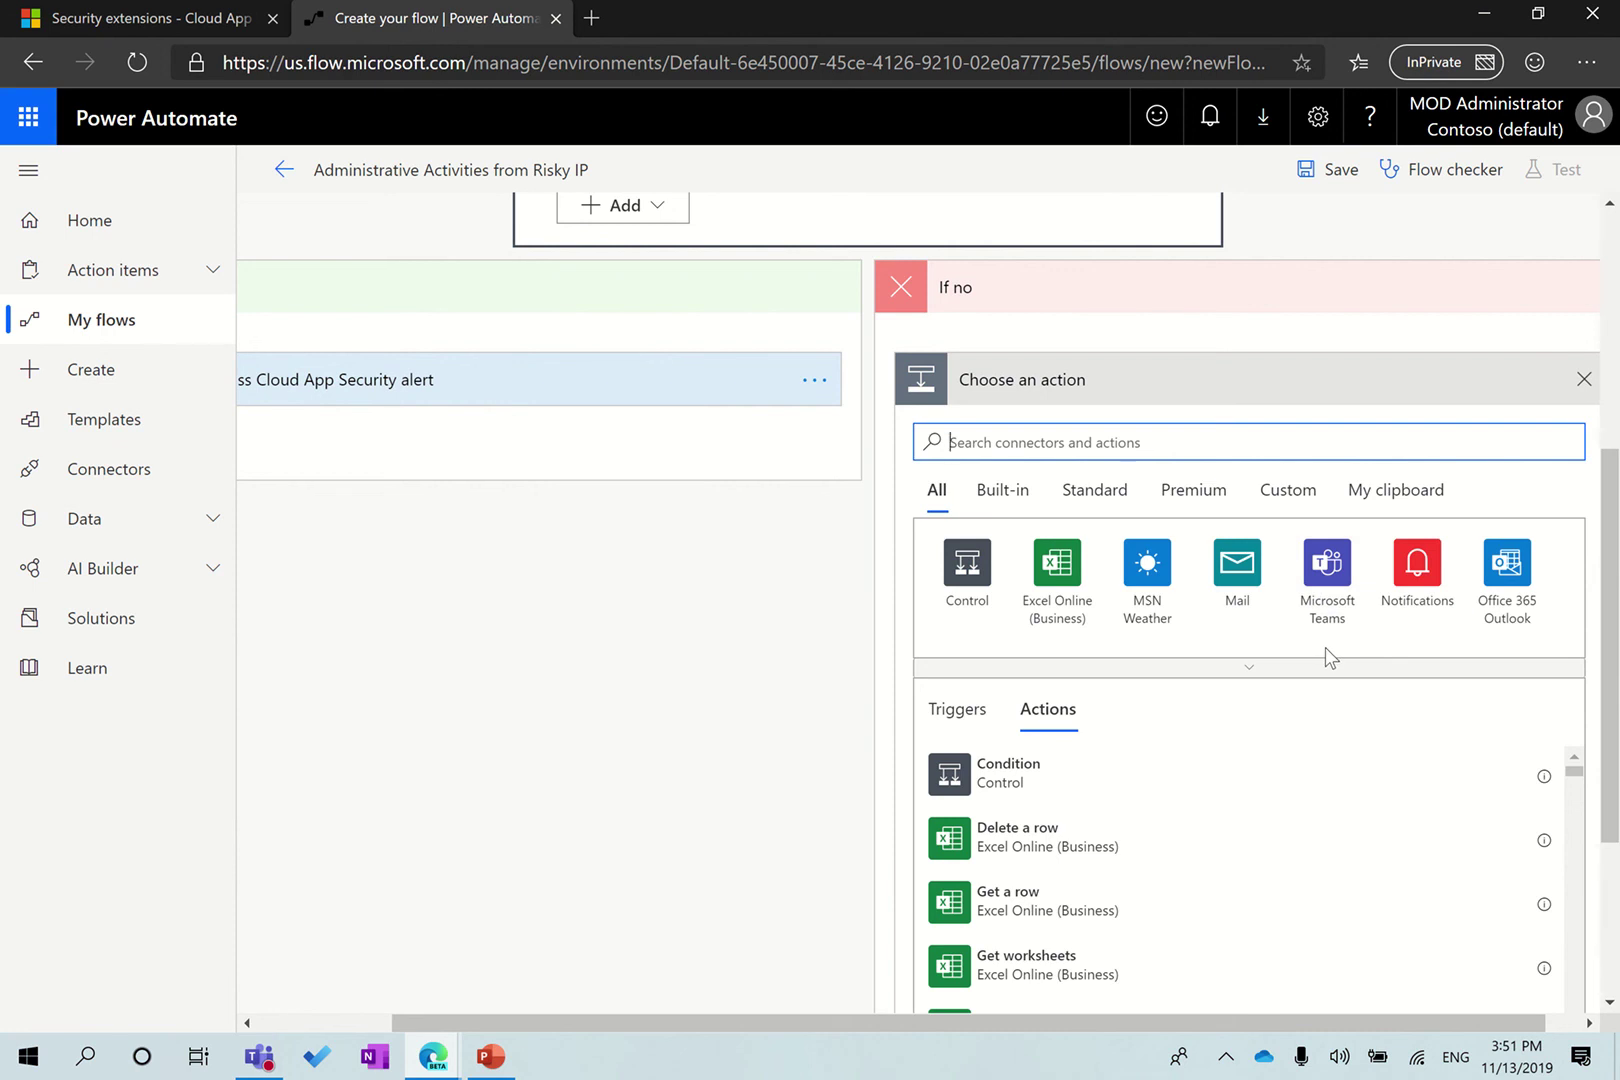
click(1327, 598)
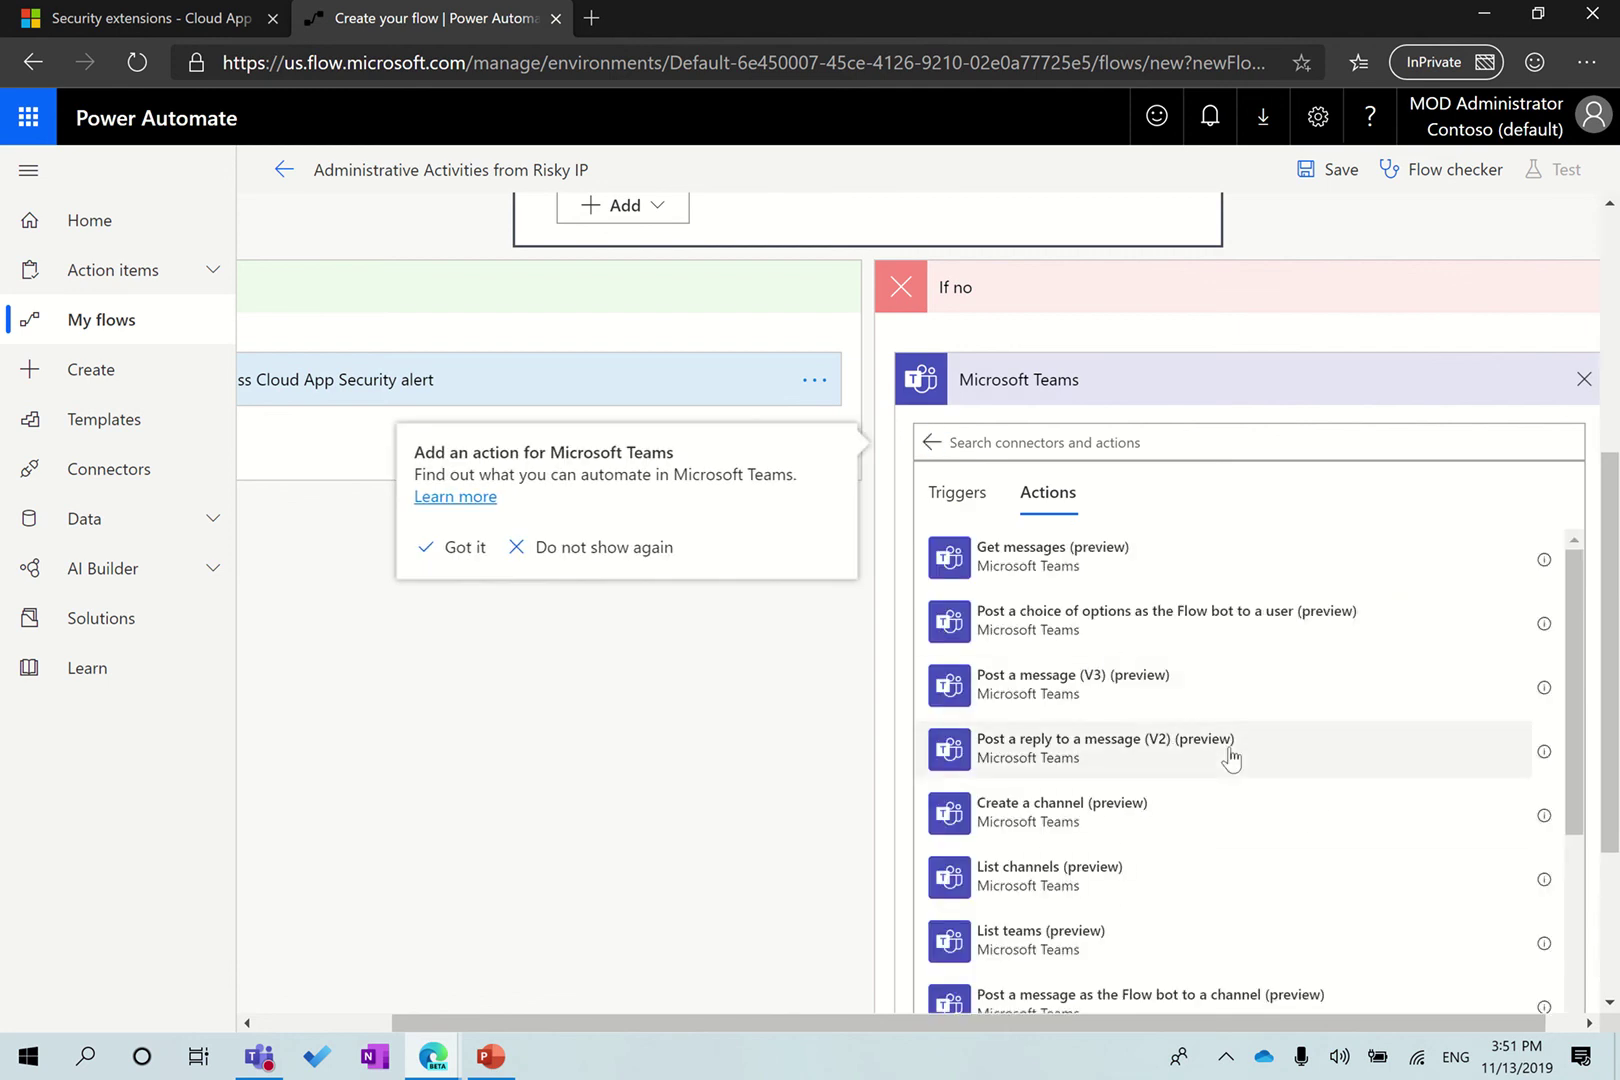
click(1045, 686)
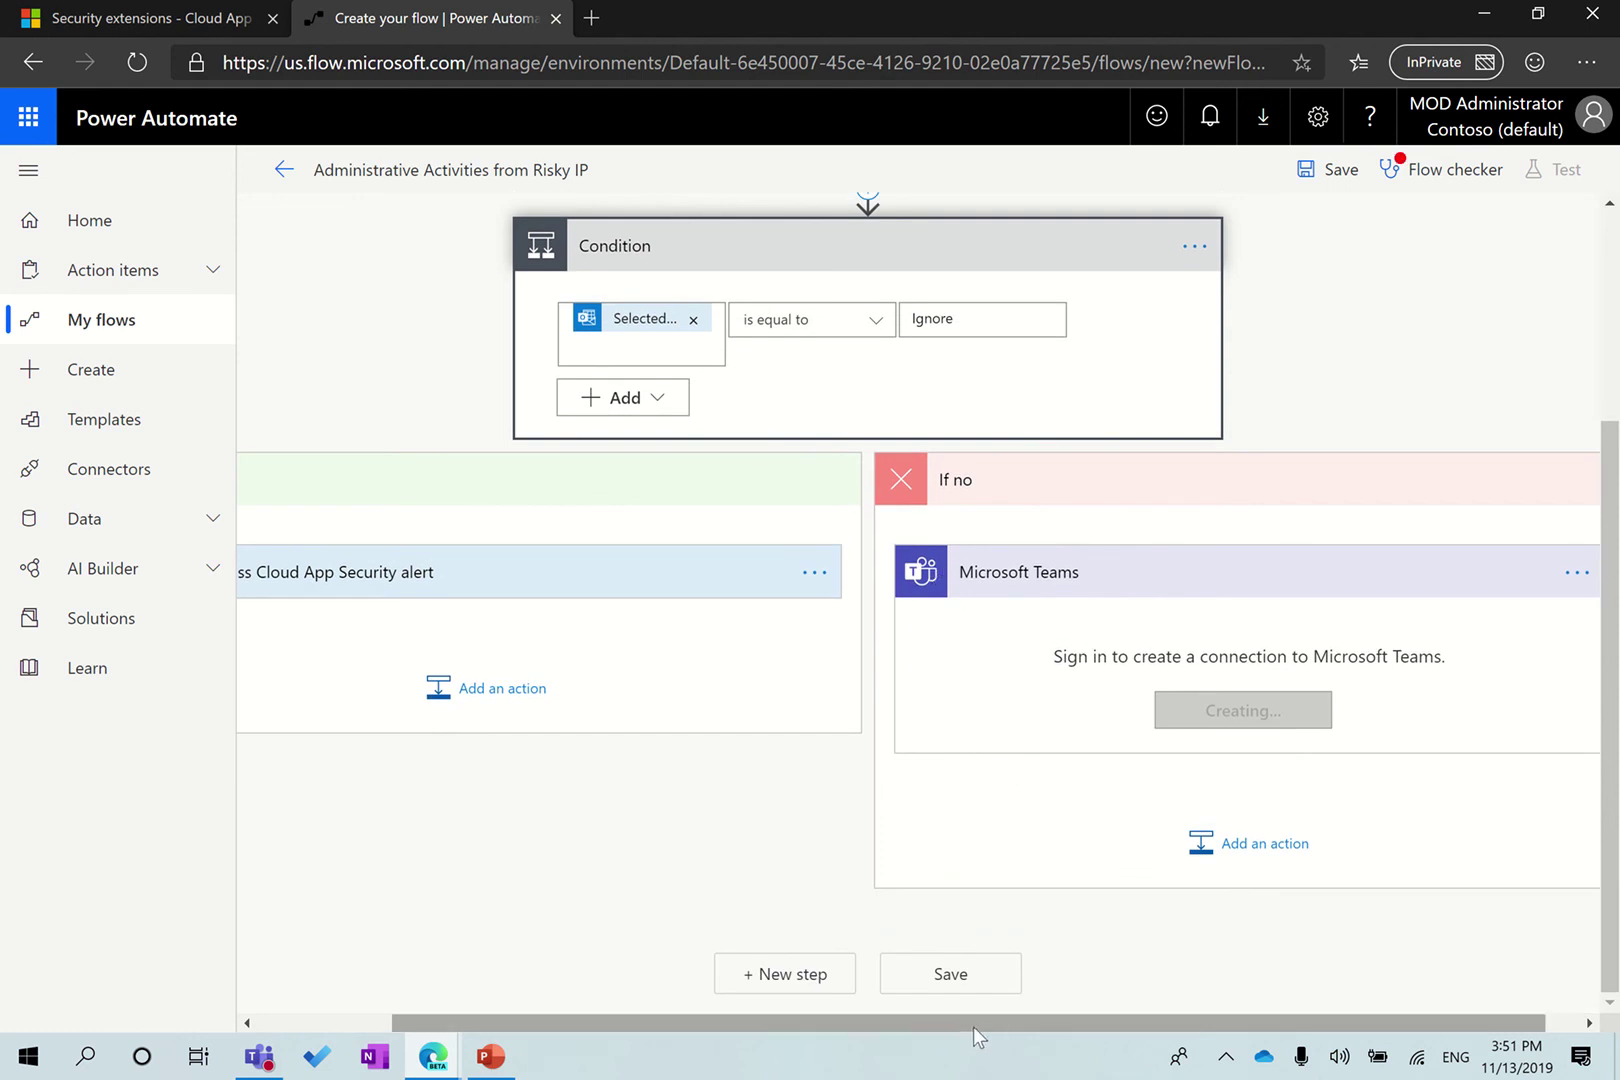
Set the Teams message action's team to Mark 8 Project Team and its channel to General
drag(973, 1026, 1173, 1020)
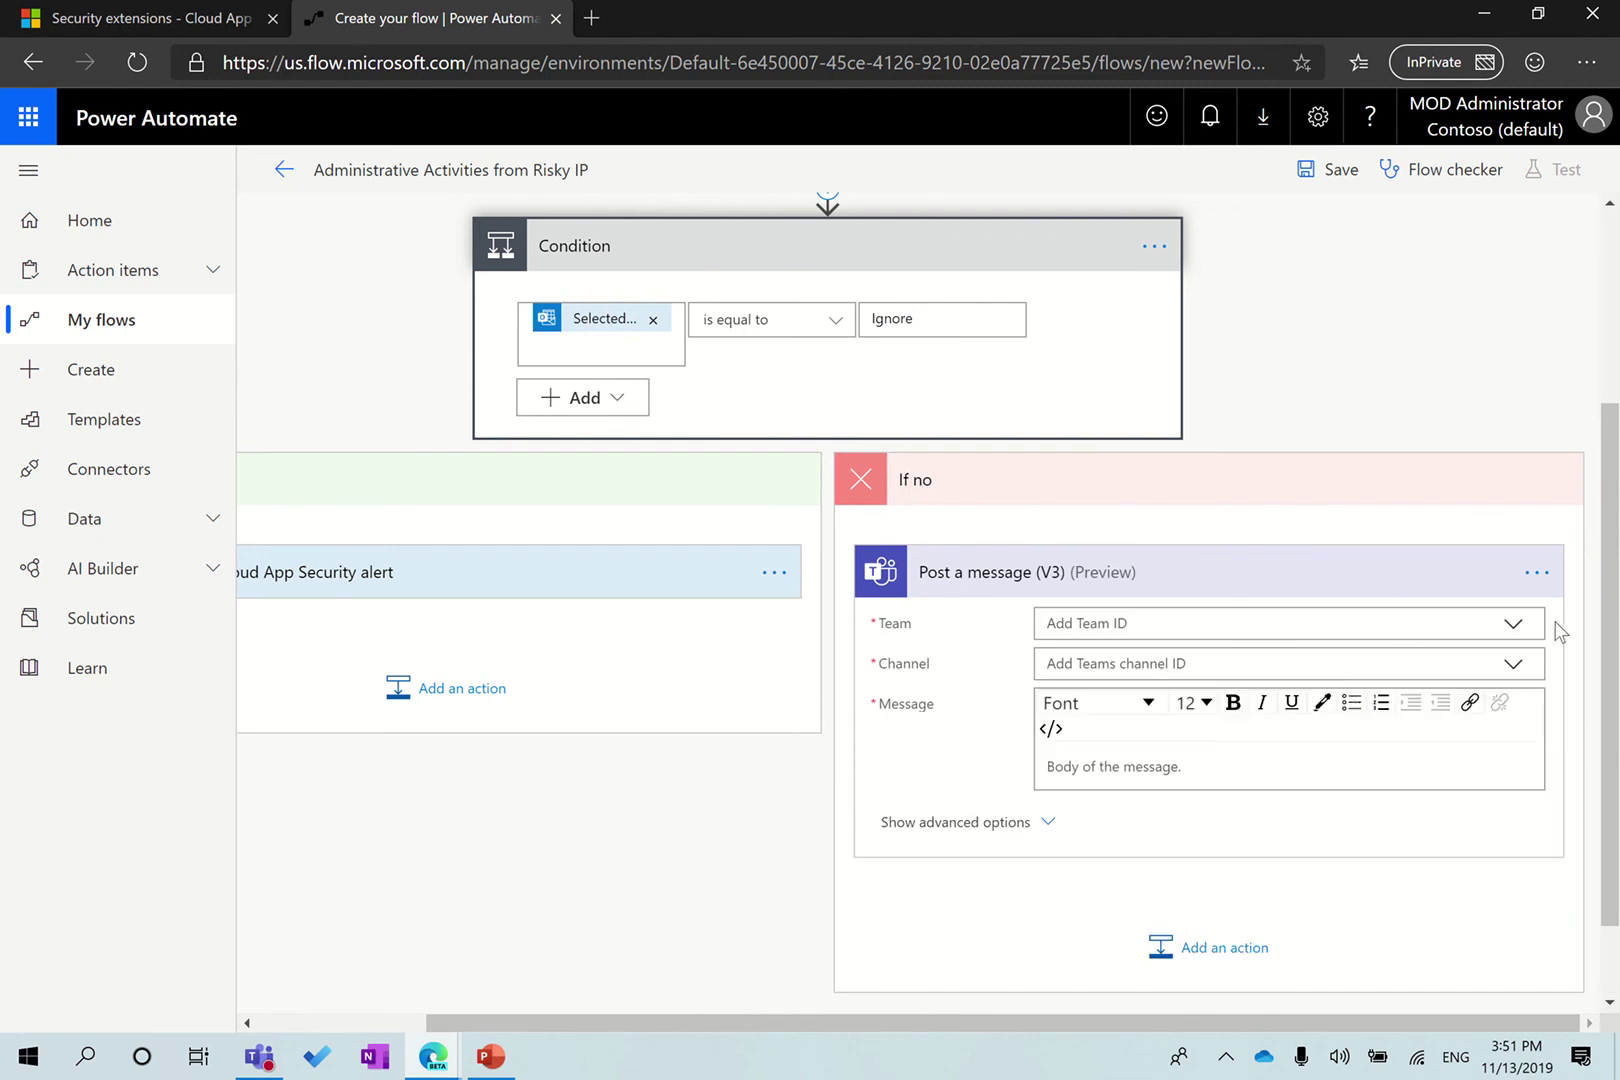
click(1514, 625)
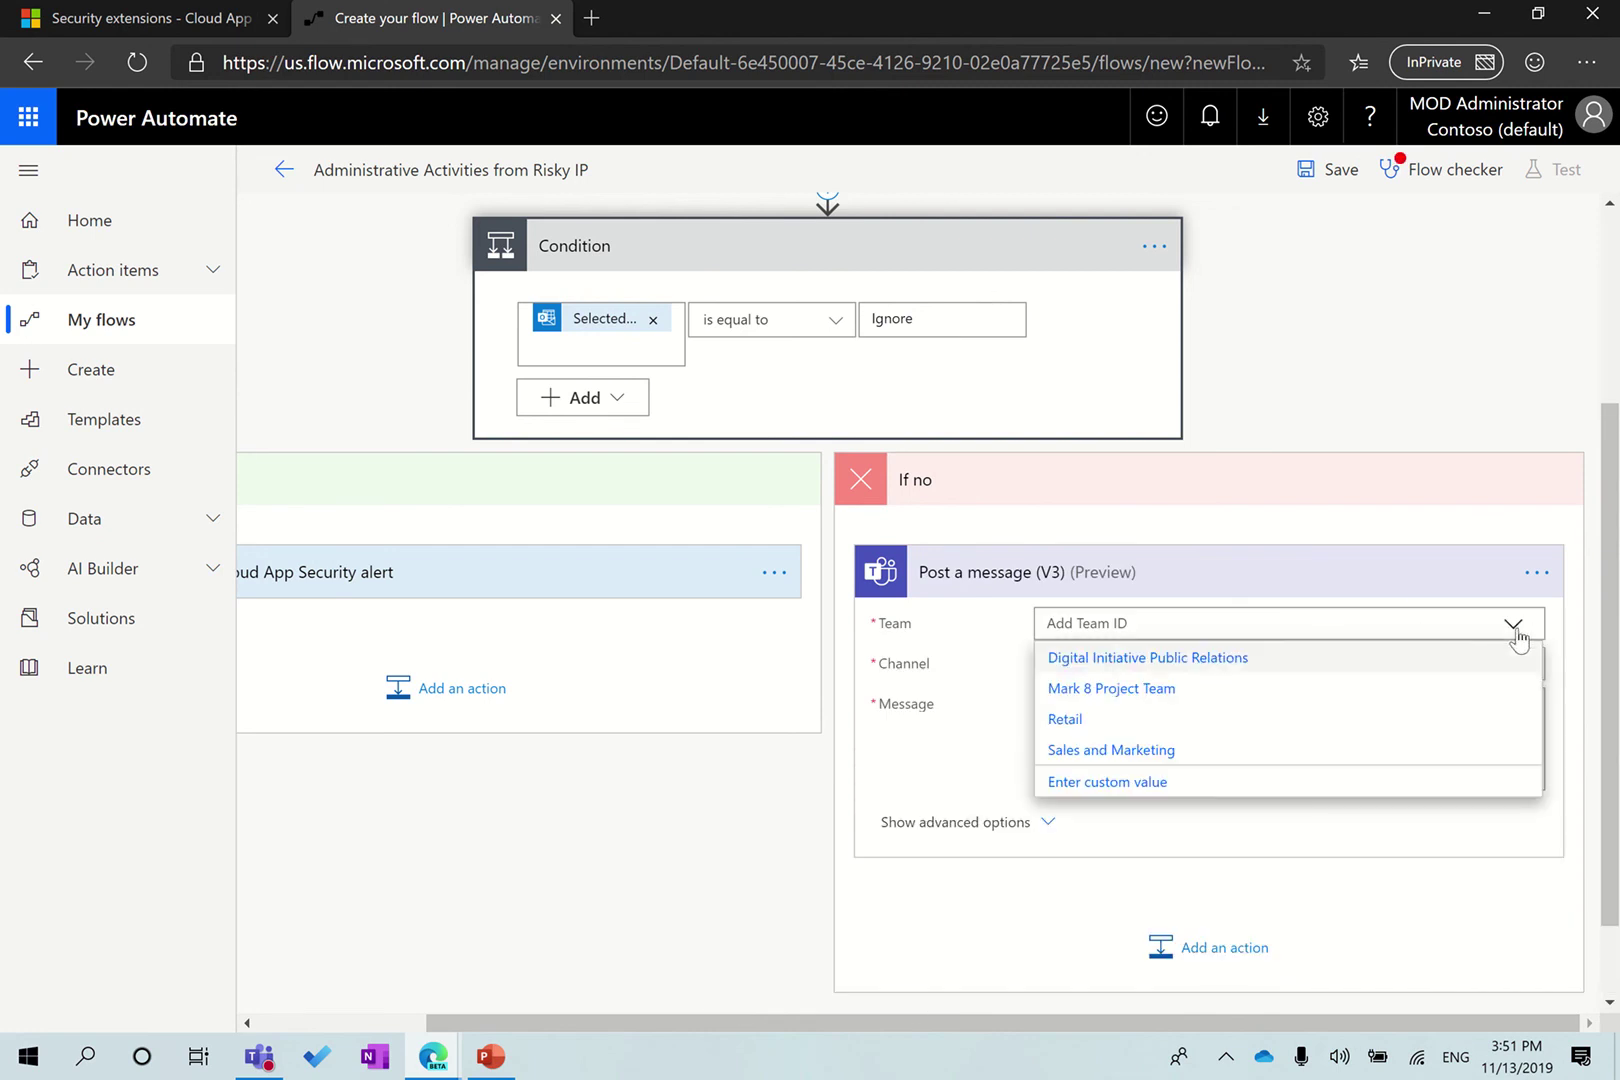
click(1192, 694)
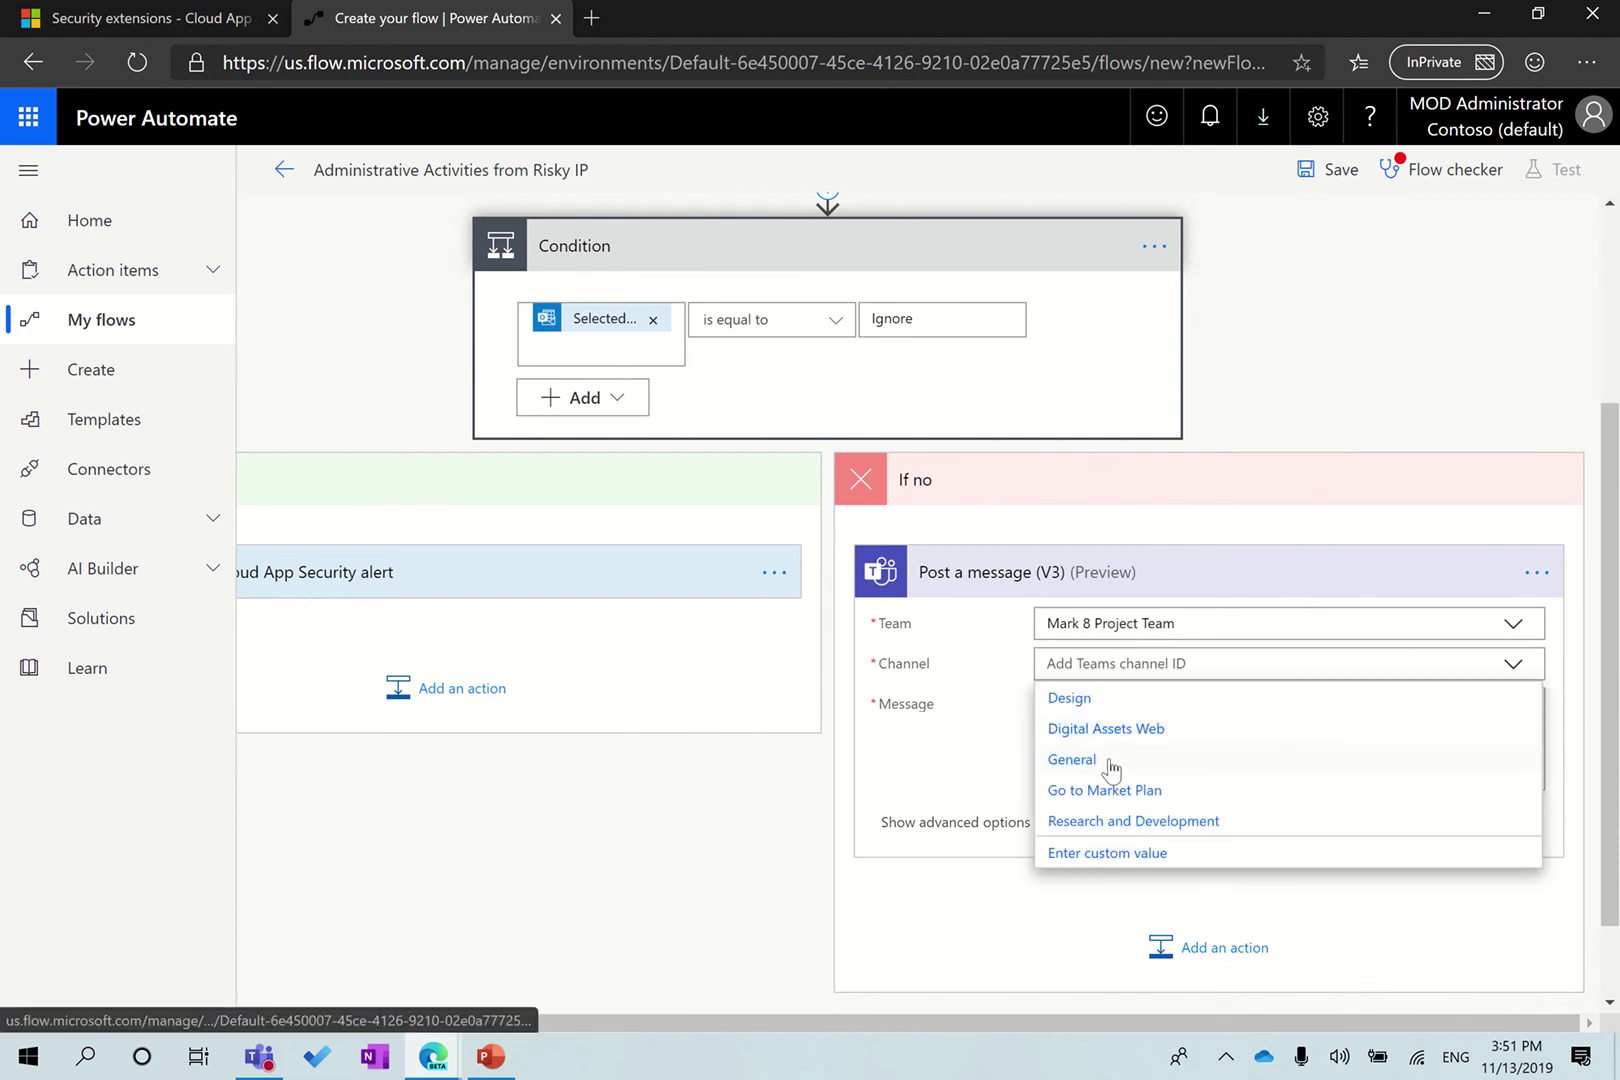
click(1106, 752)
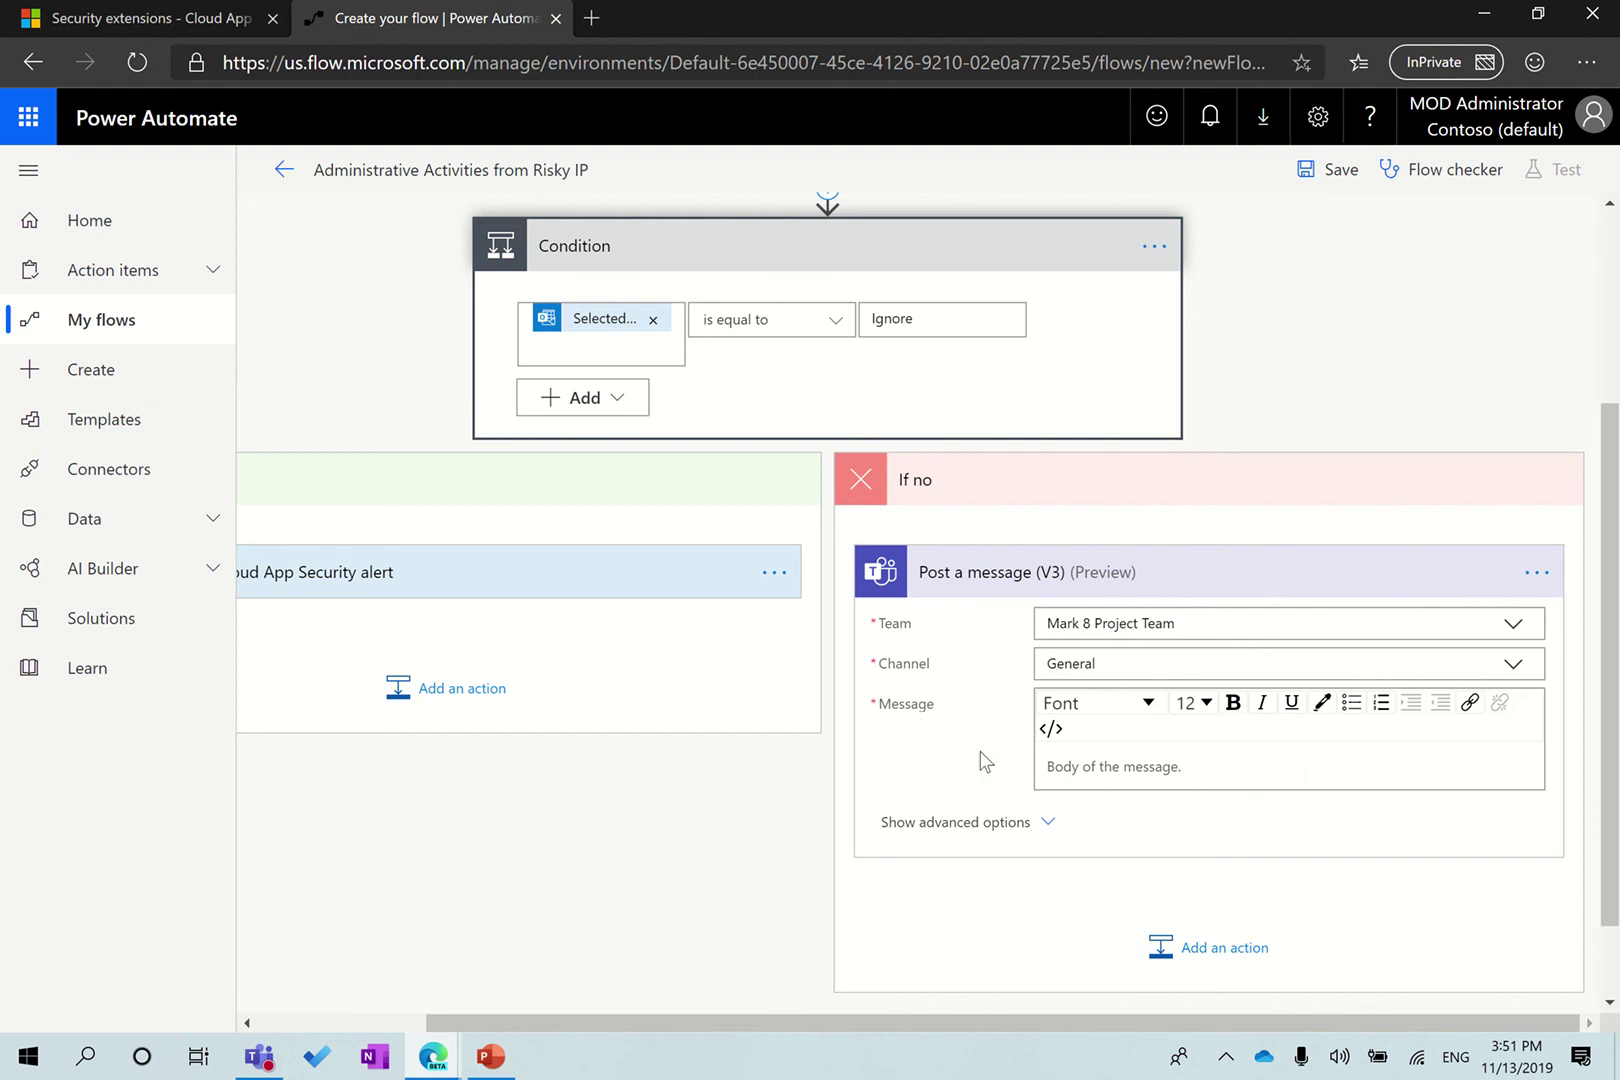
Insert the Get user Display Name and the alert's AlertType as dynamic content on separate lines of the Teams message body
click(1163, 767)
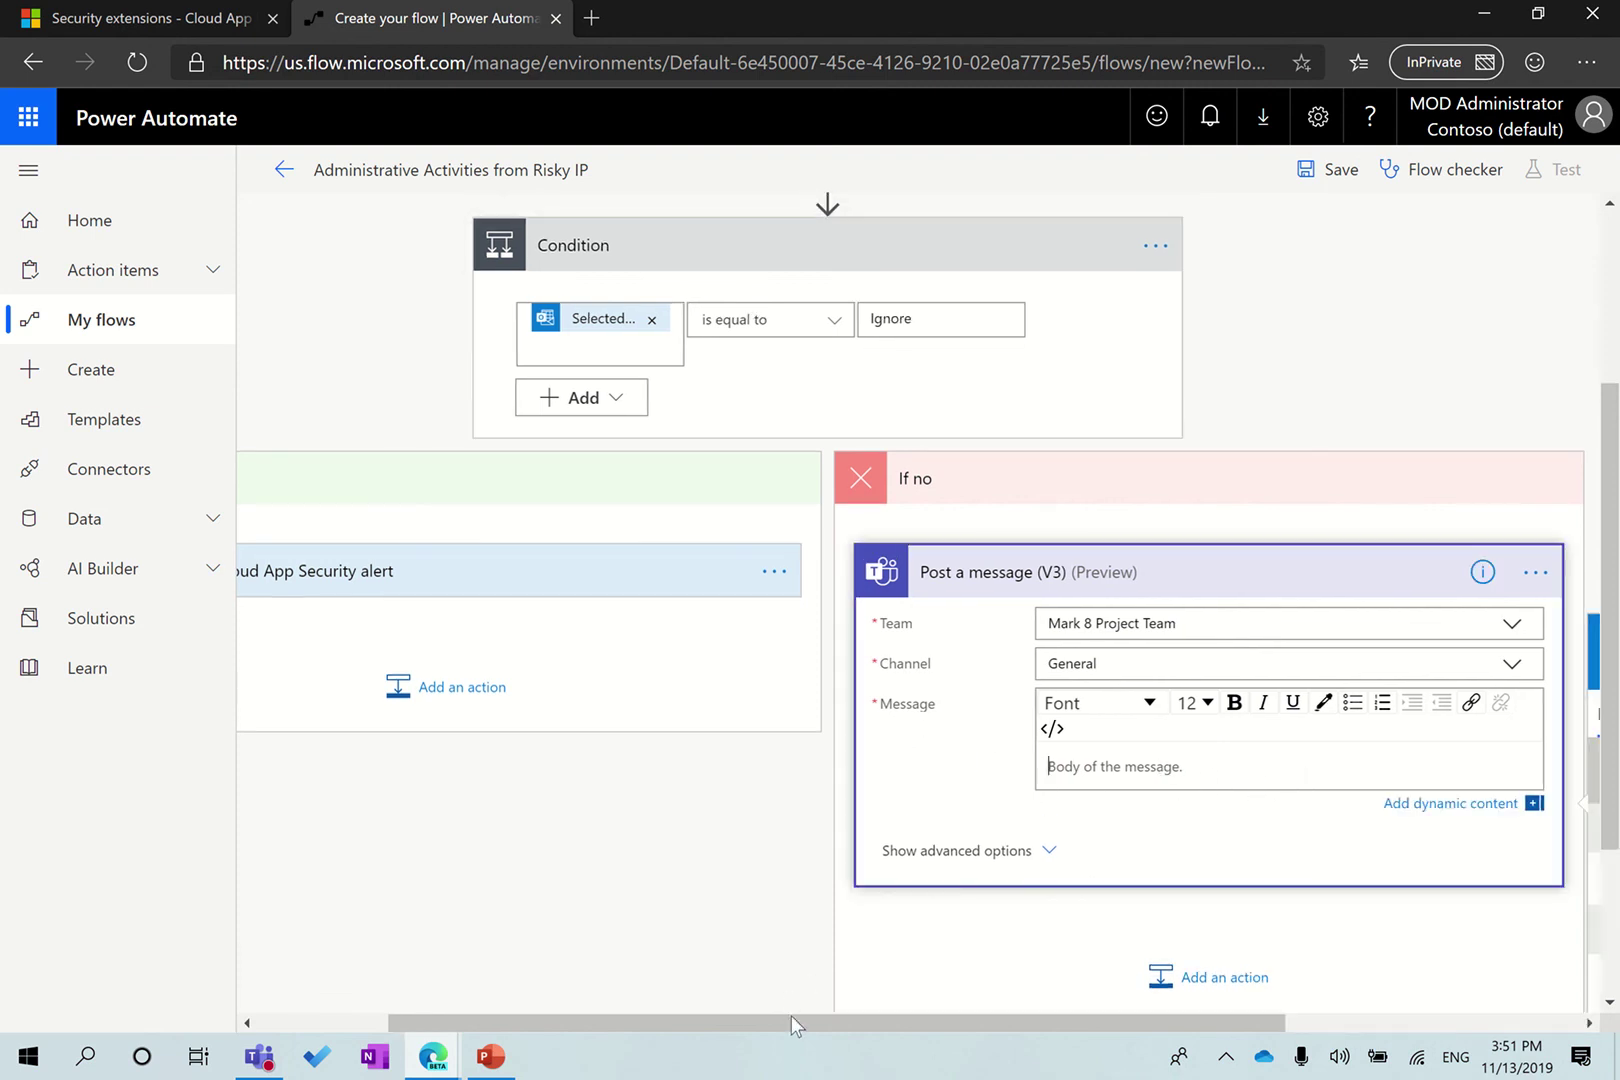
drag(800, 1025, 1096, 1022)
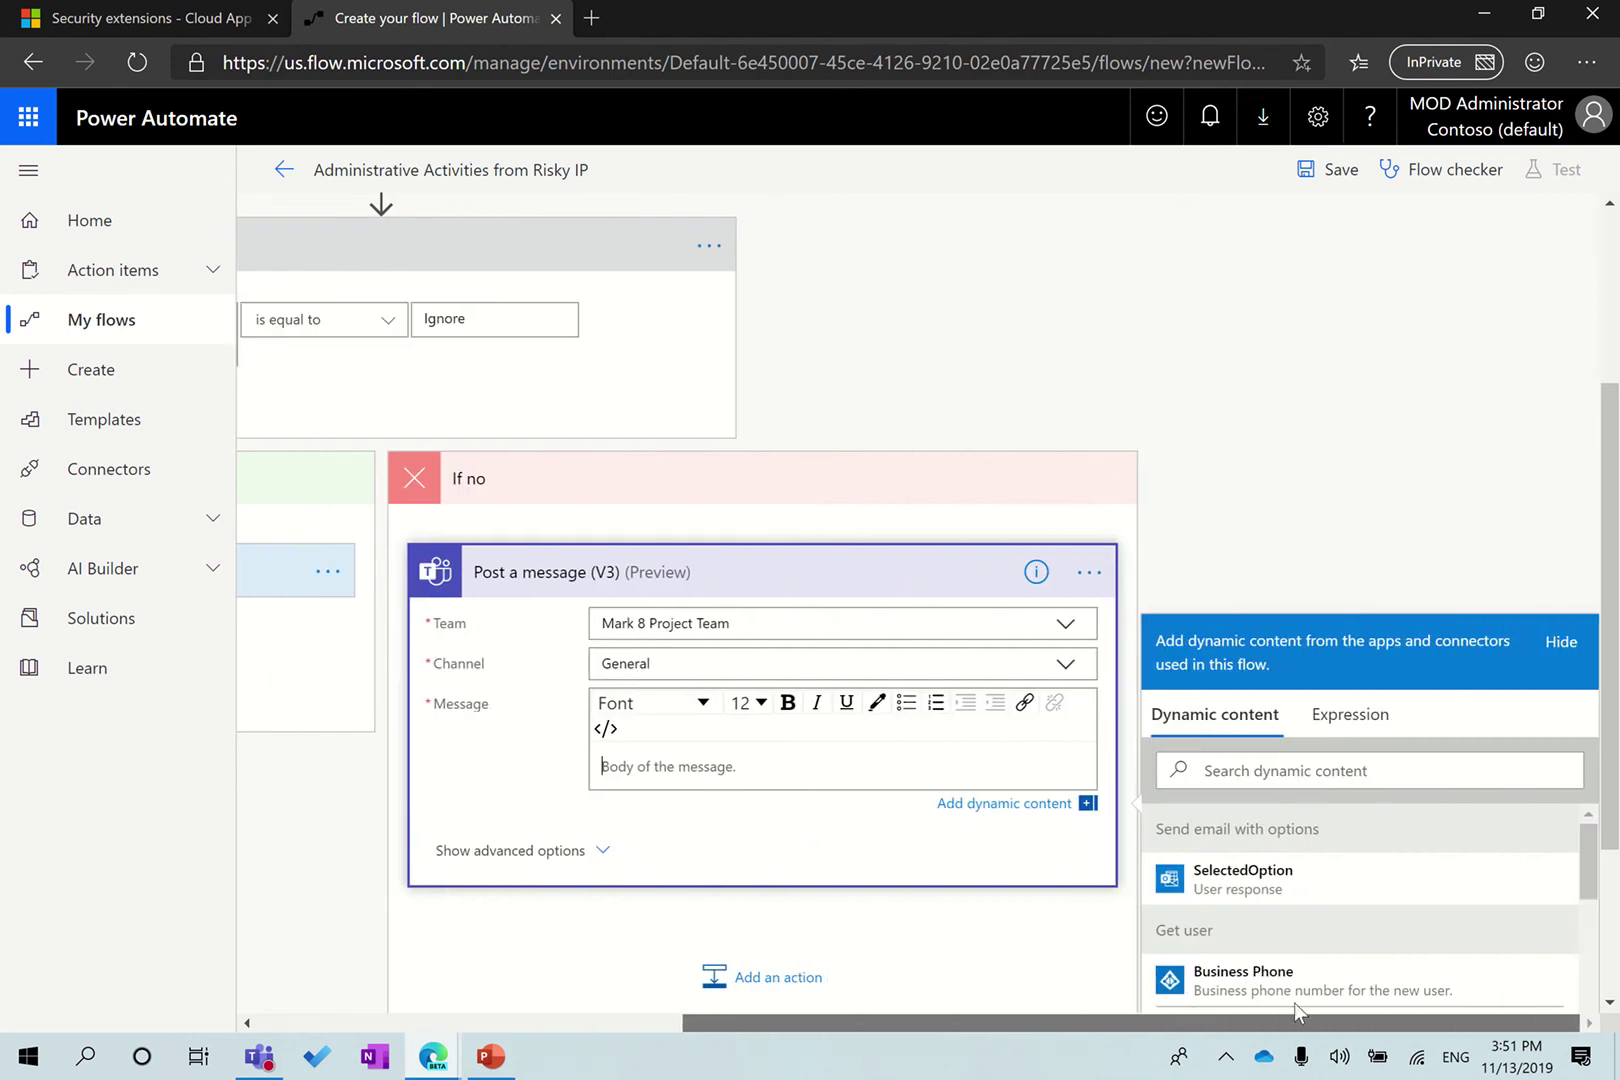
scroll(1615, 560, down, 3)
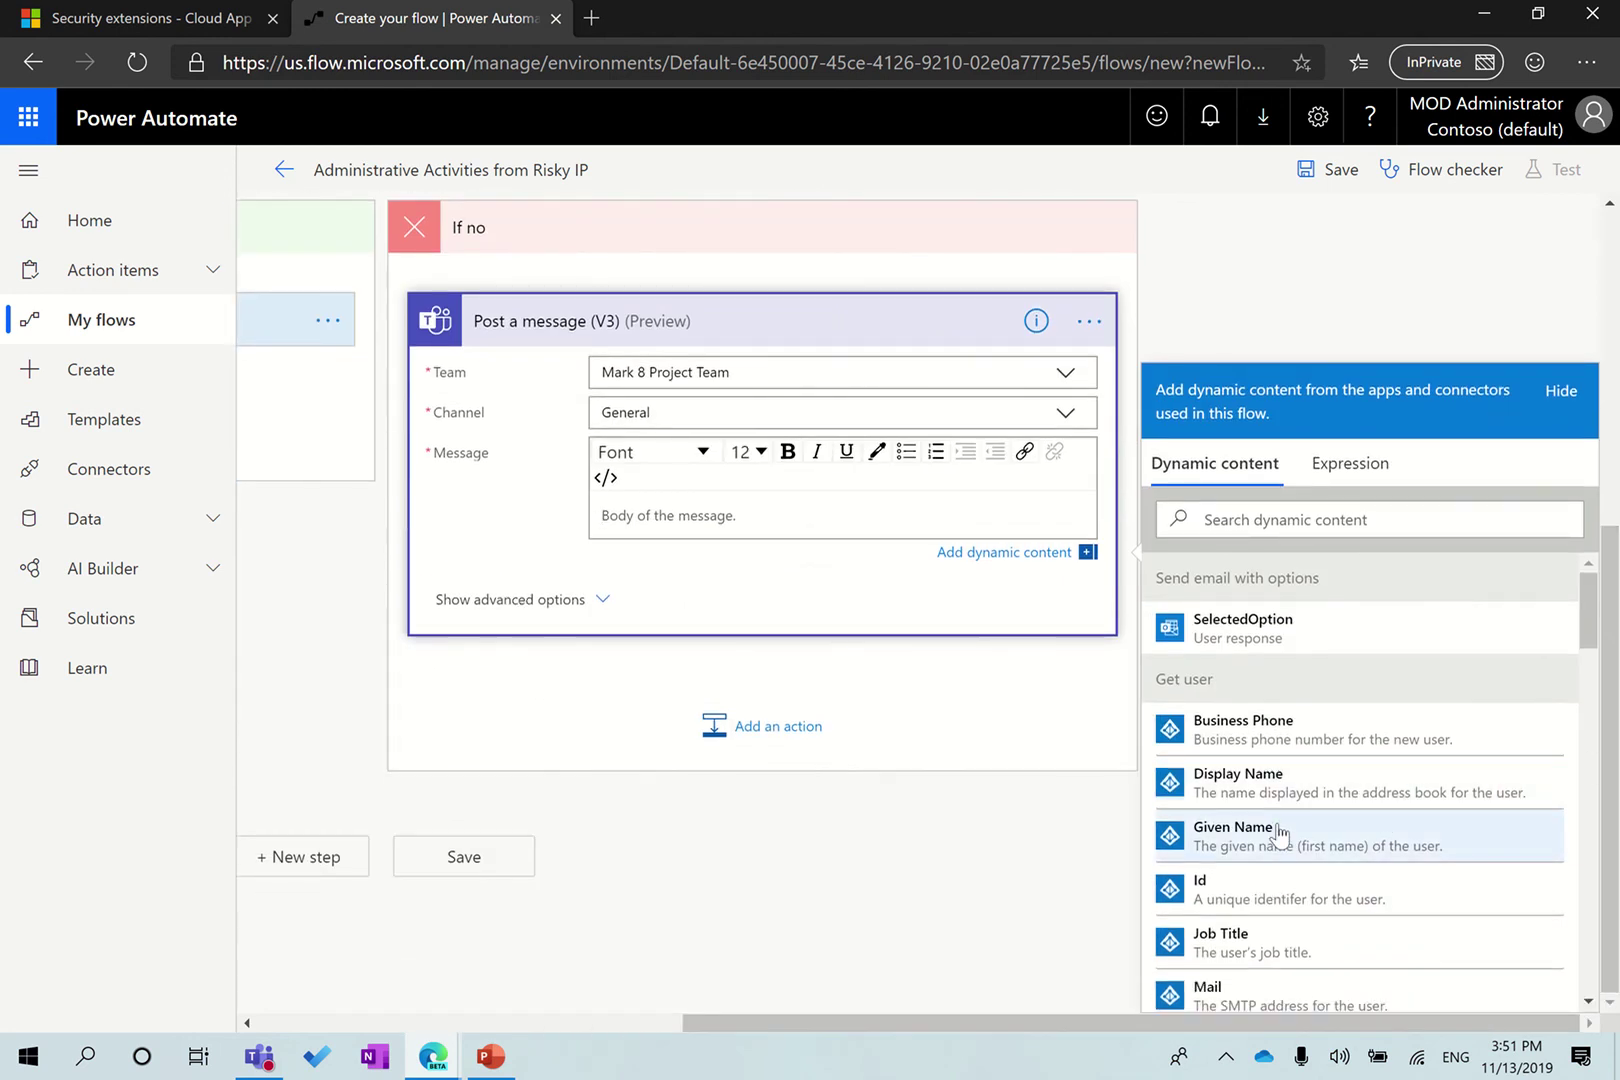
click(1256, 790)
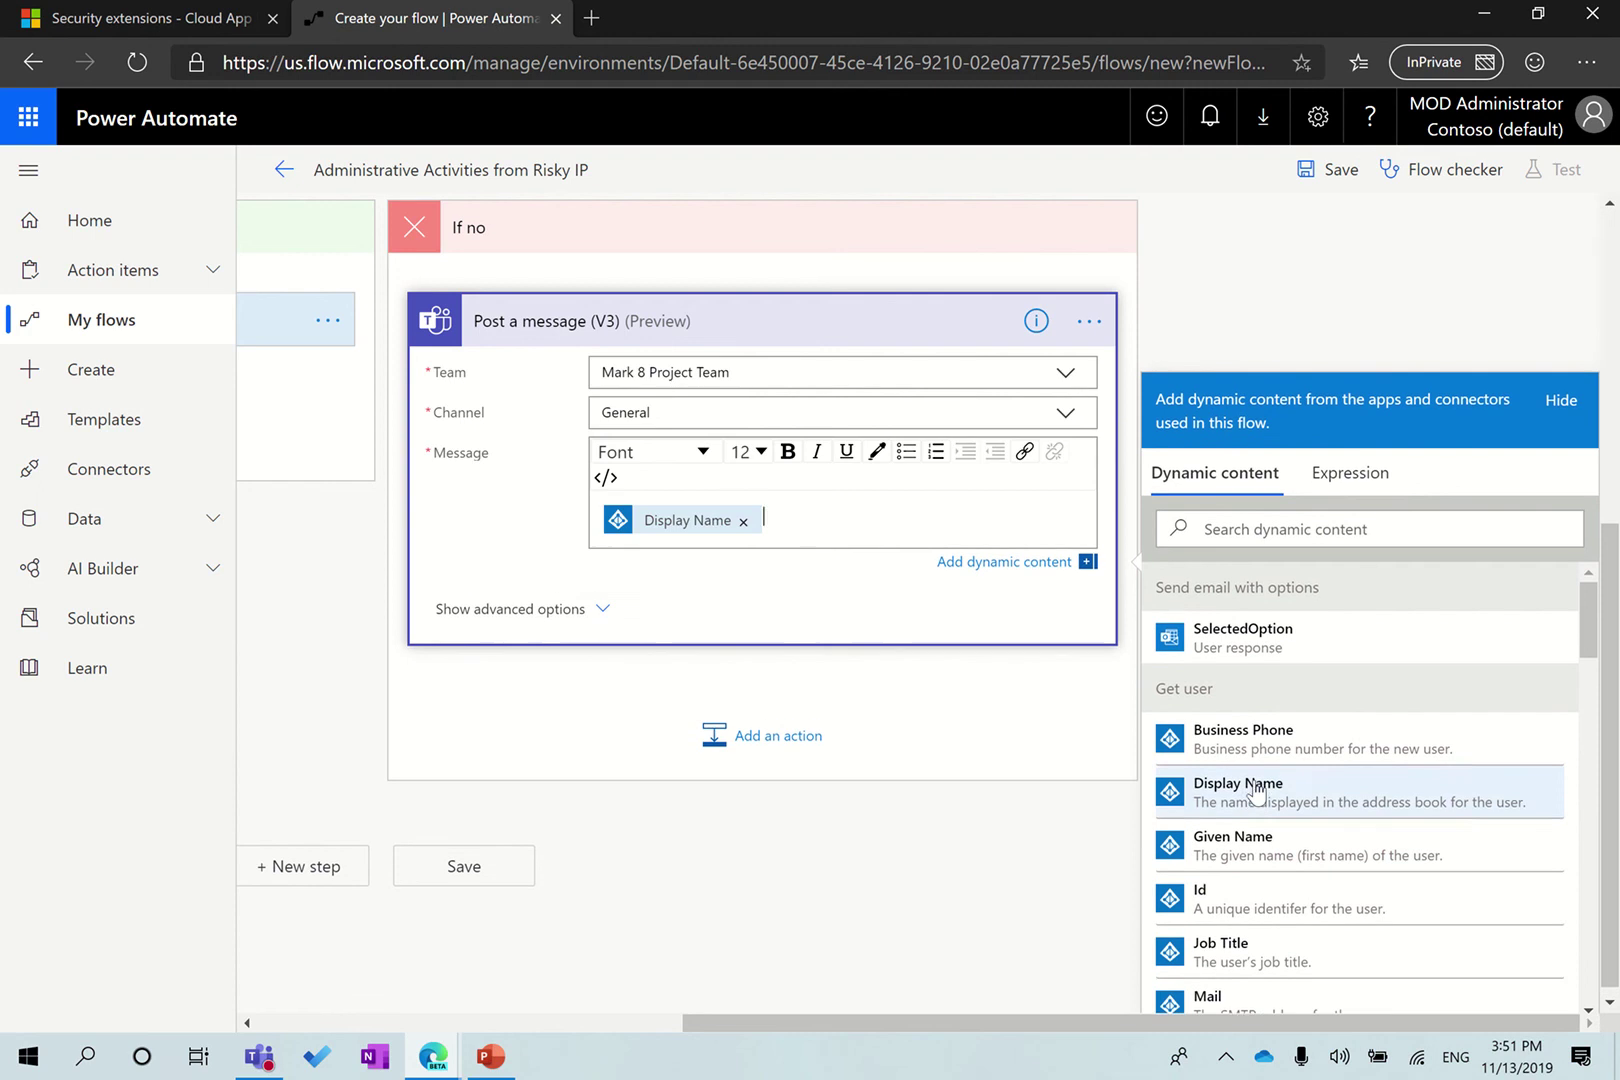
key(Return)
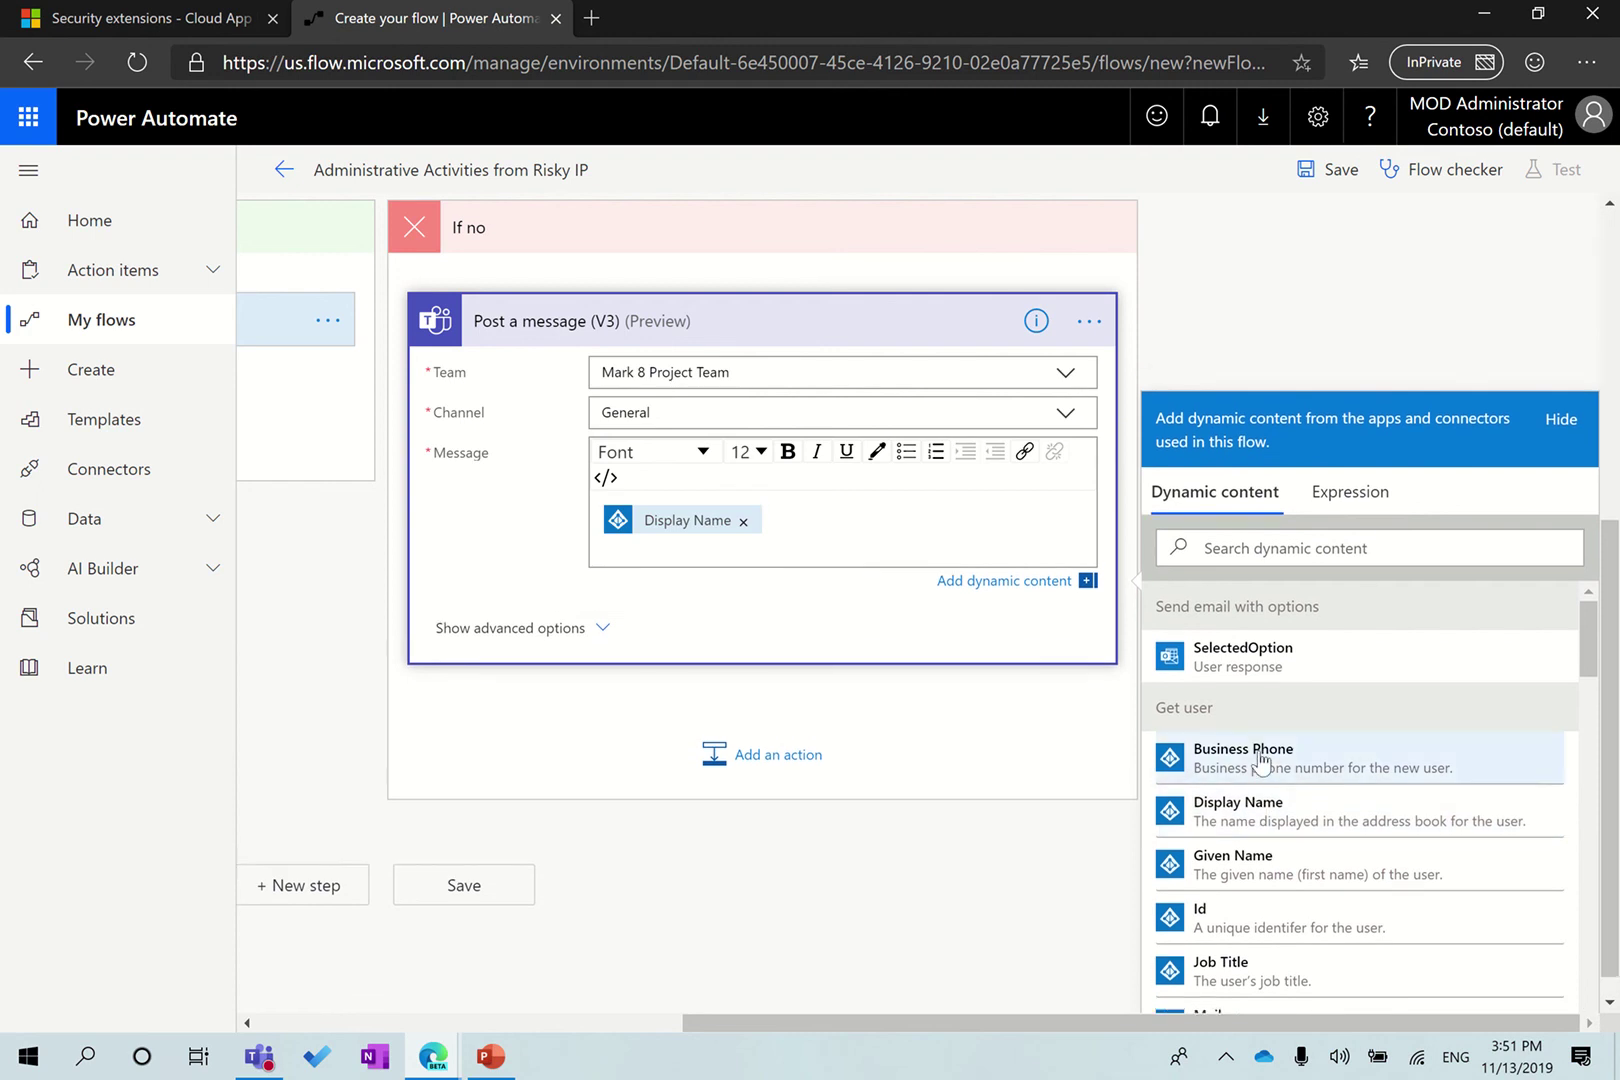
scroll(1262, 763, down, 3)
scroll(1268, 768, down, 5)
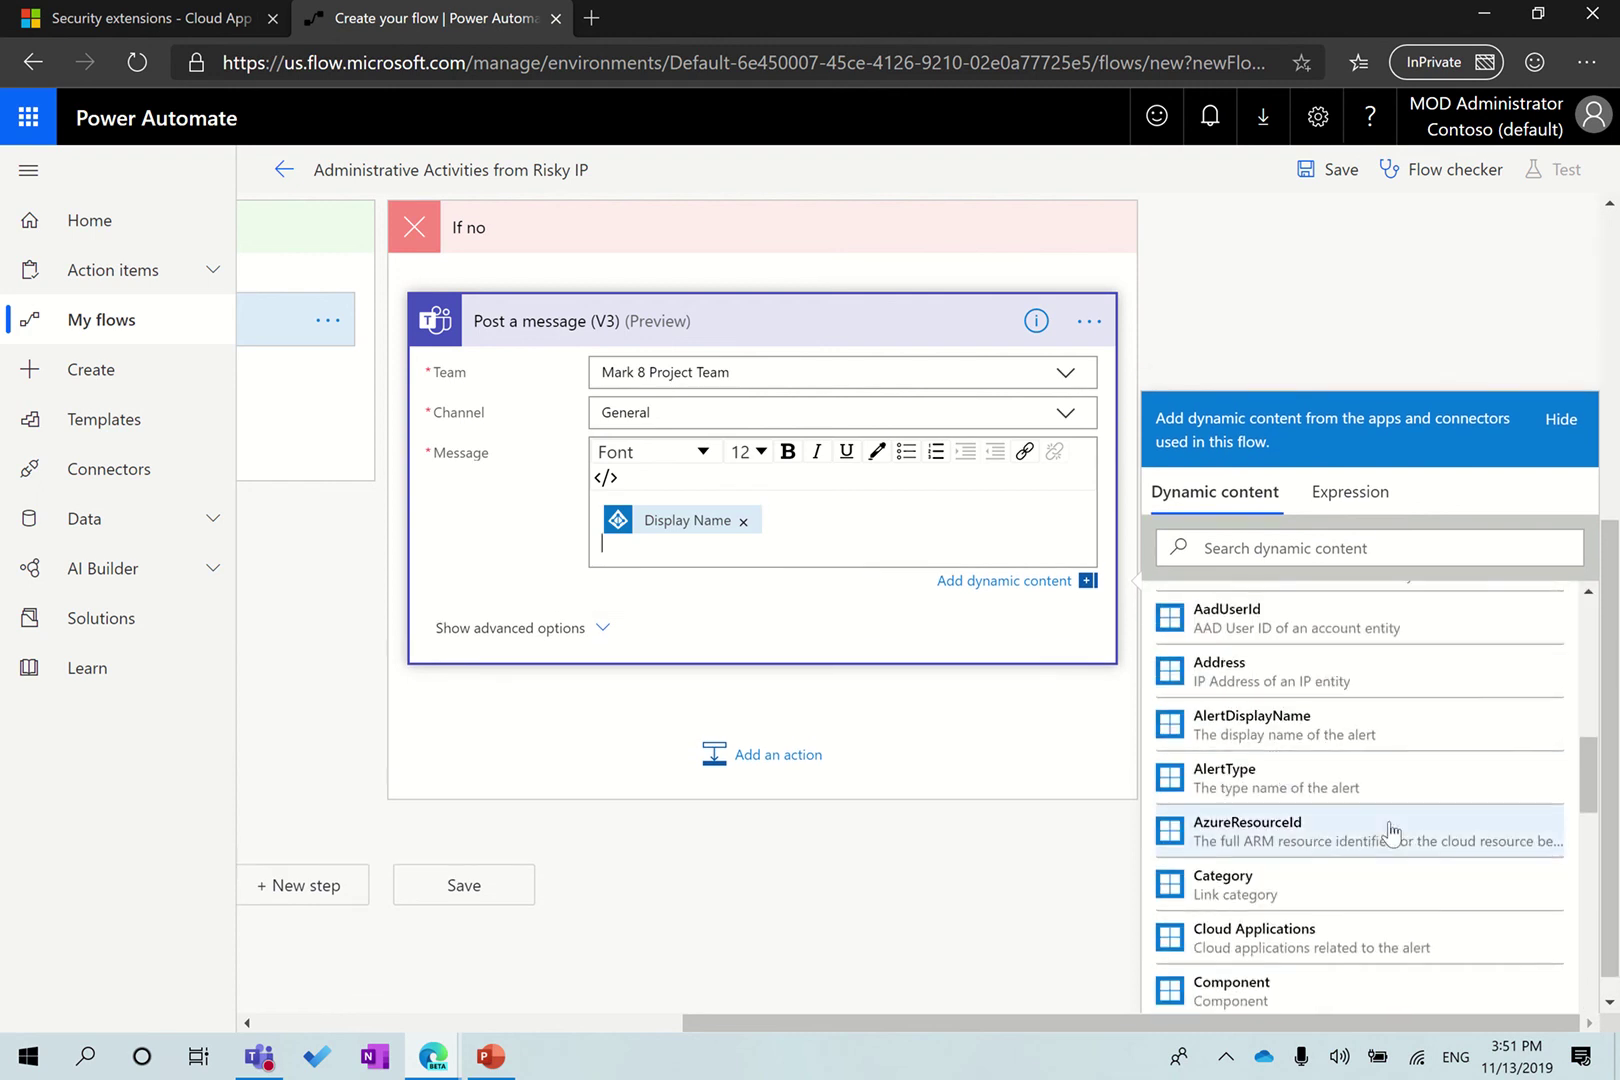
click(1364, 790)
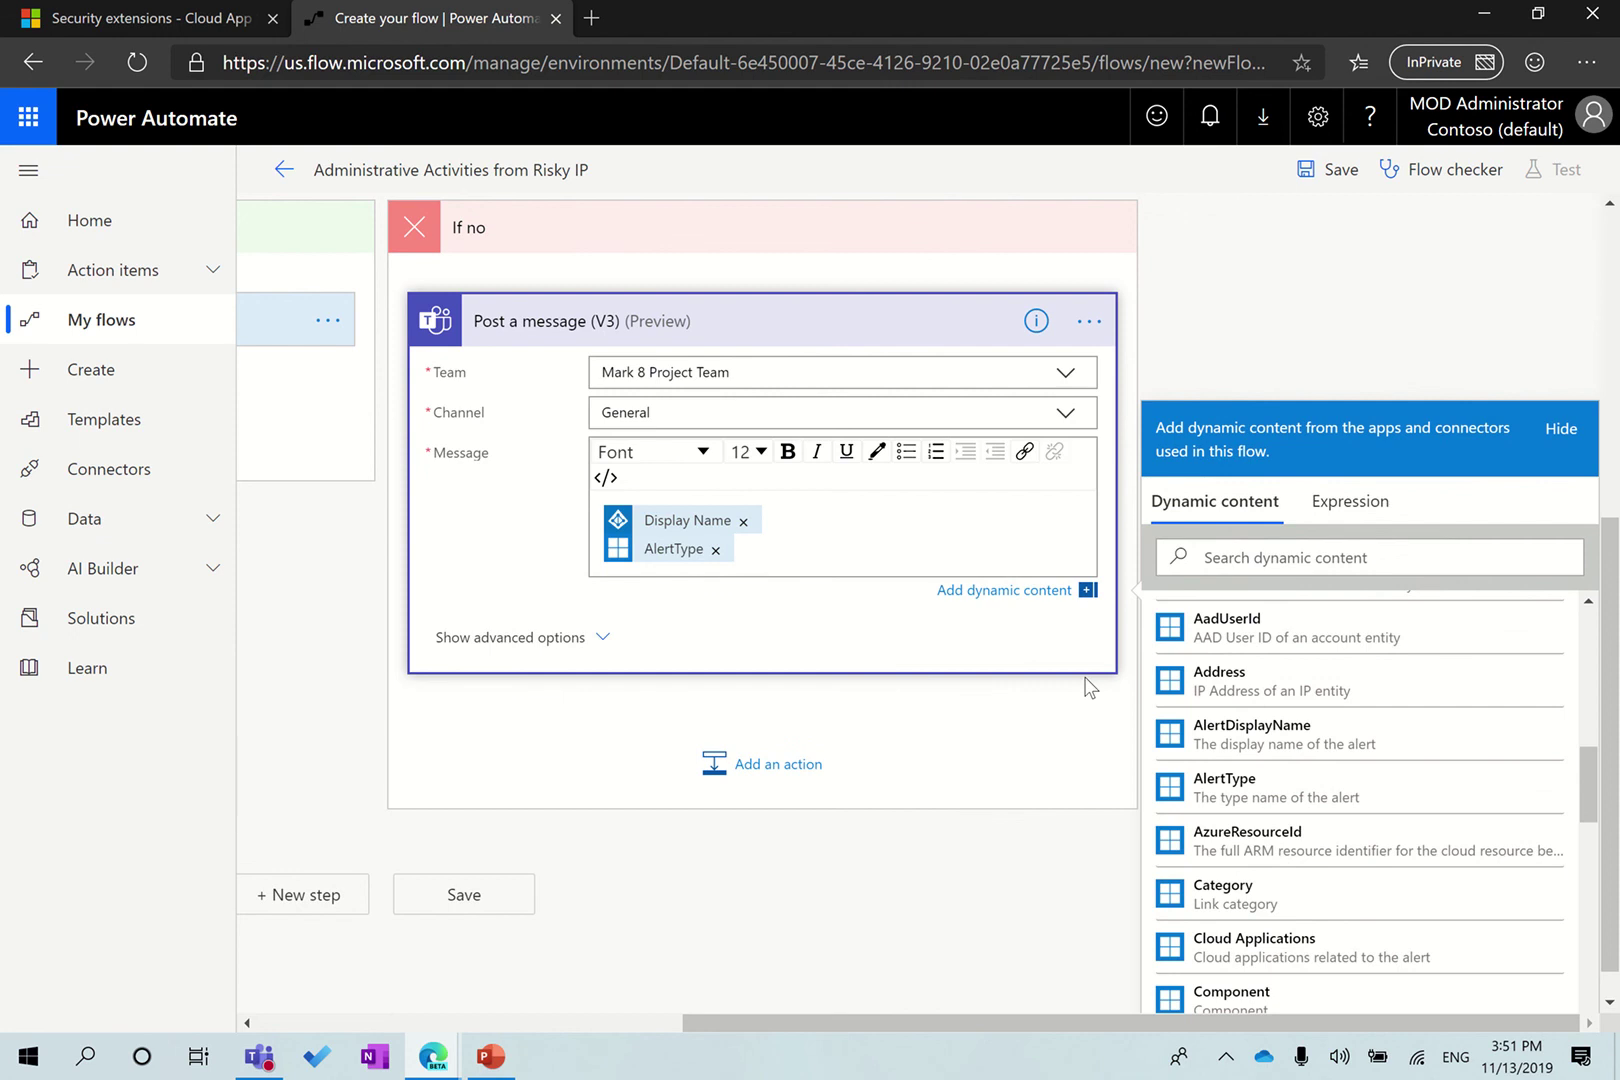
Add the IP Addresses and Countries dynamic content on separate lines below AlertType in the message, and save the flow
scroll(1302, 770, down, 3)
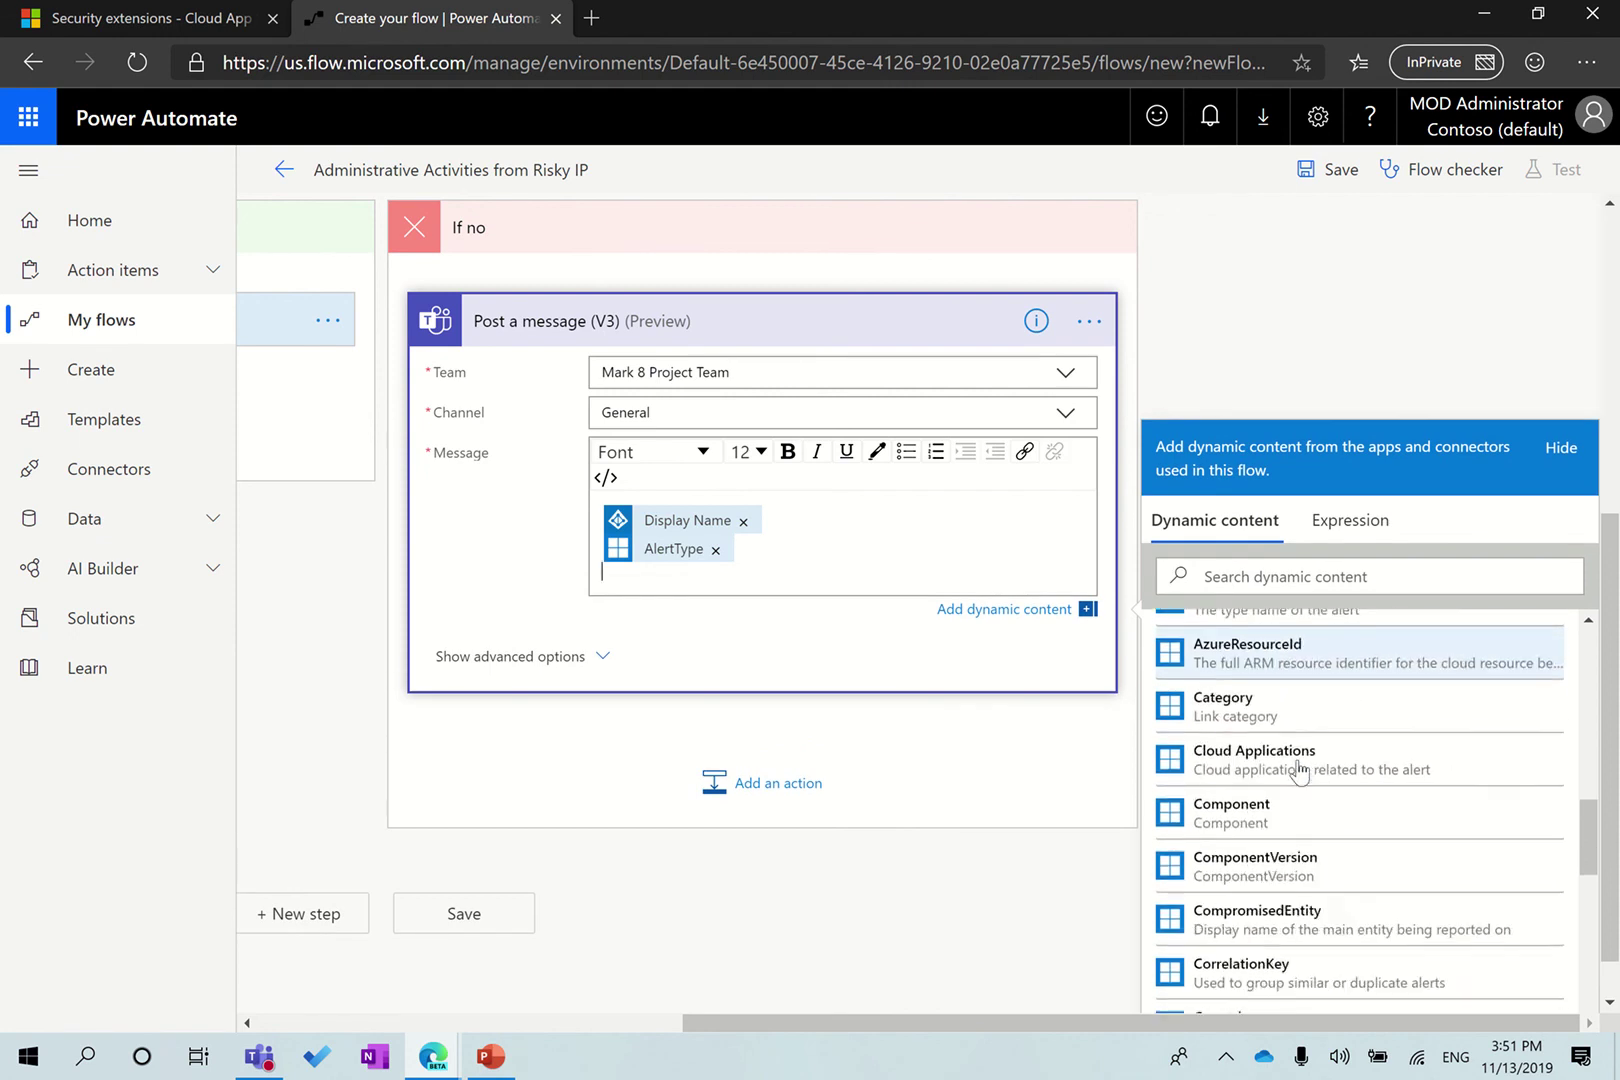
scroll(1302, 770, down, 4)
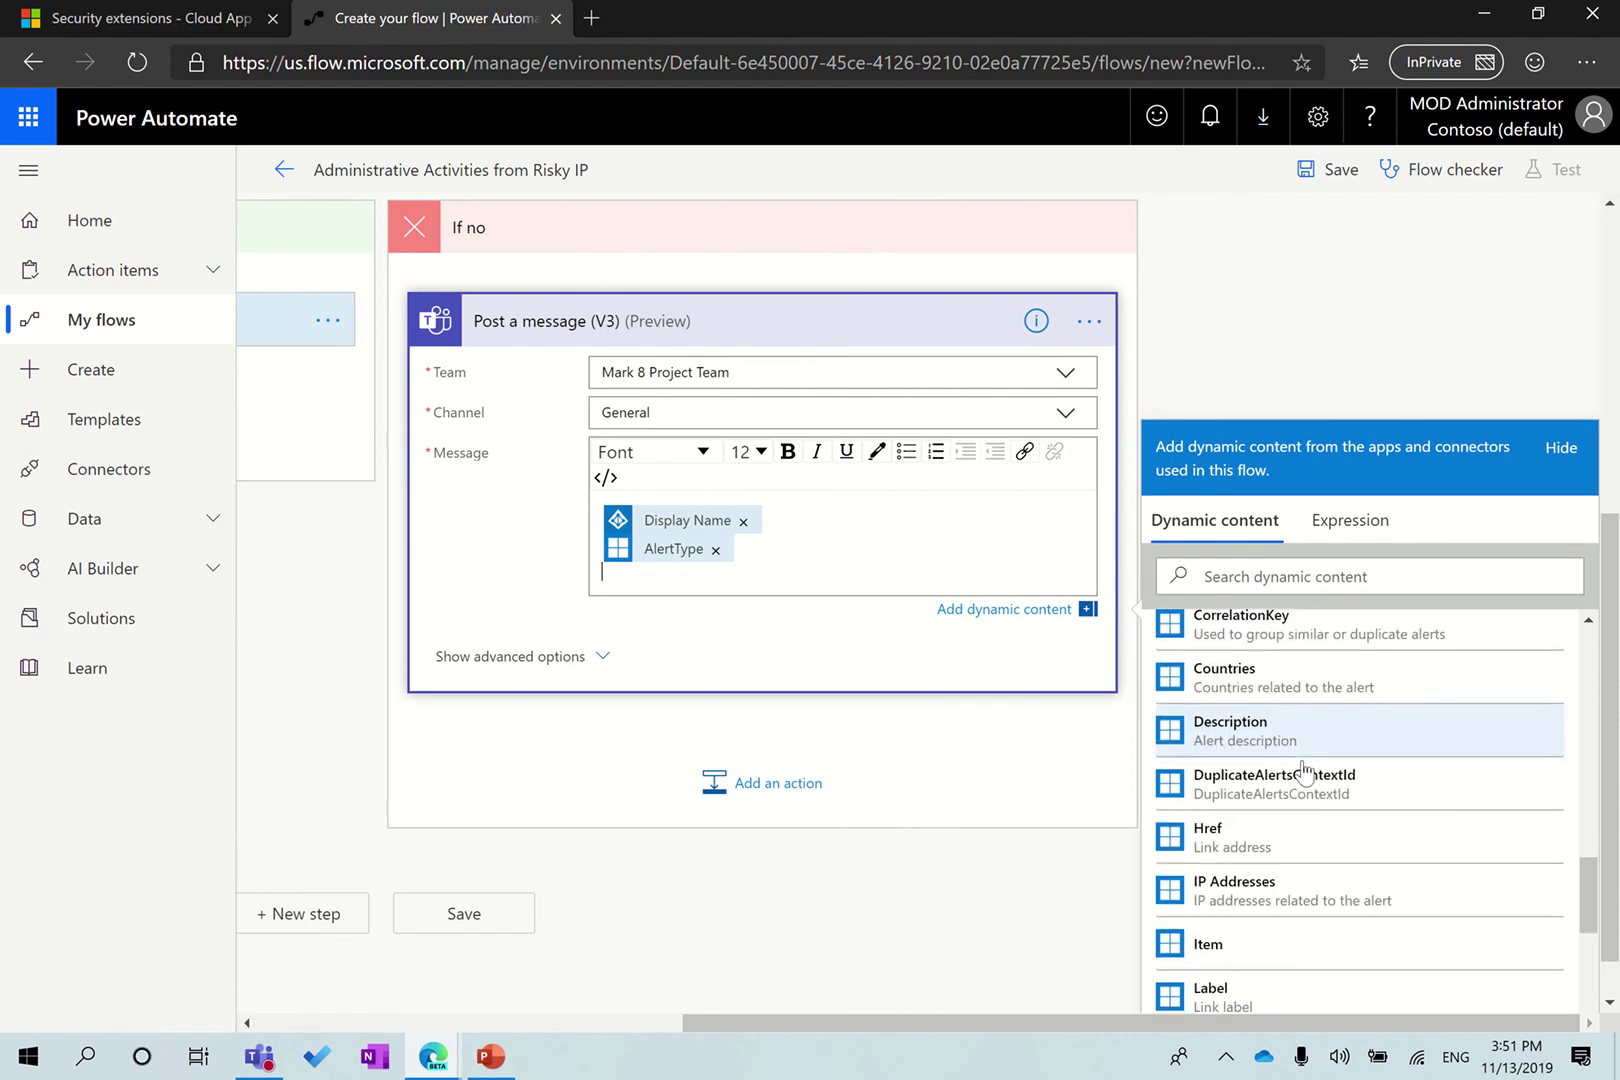
click(1302, 829)
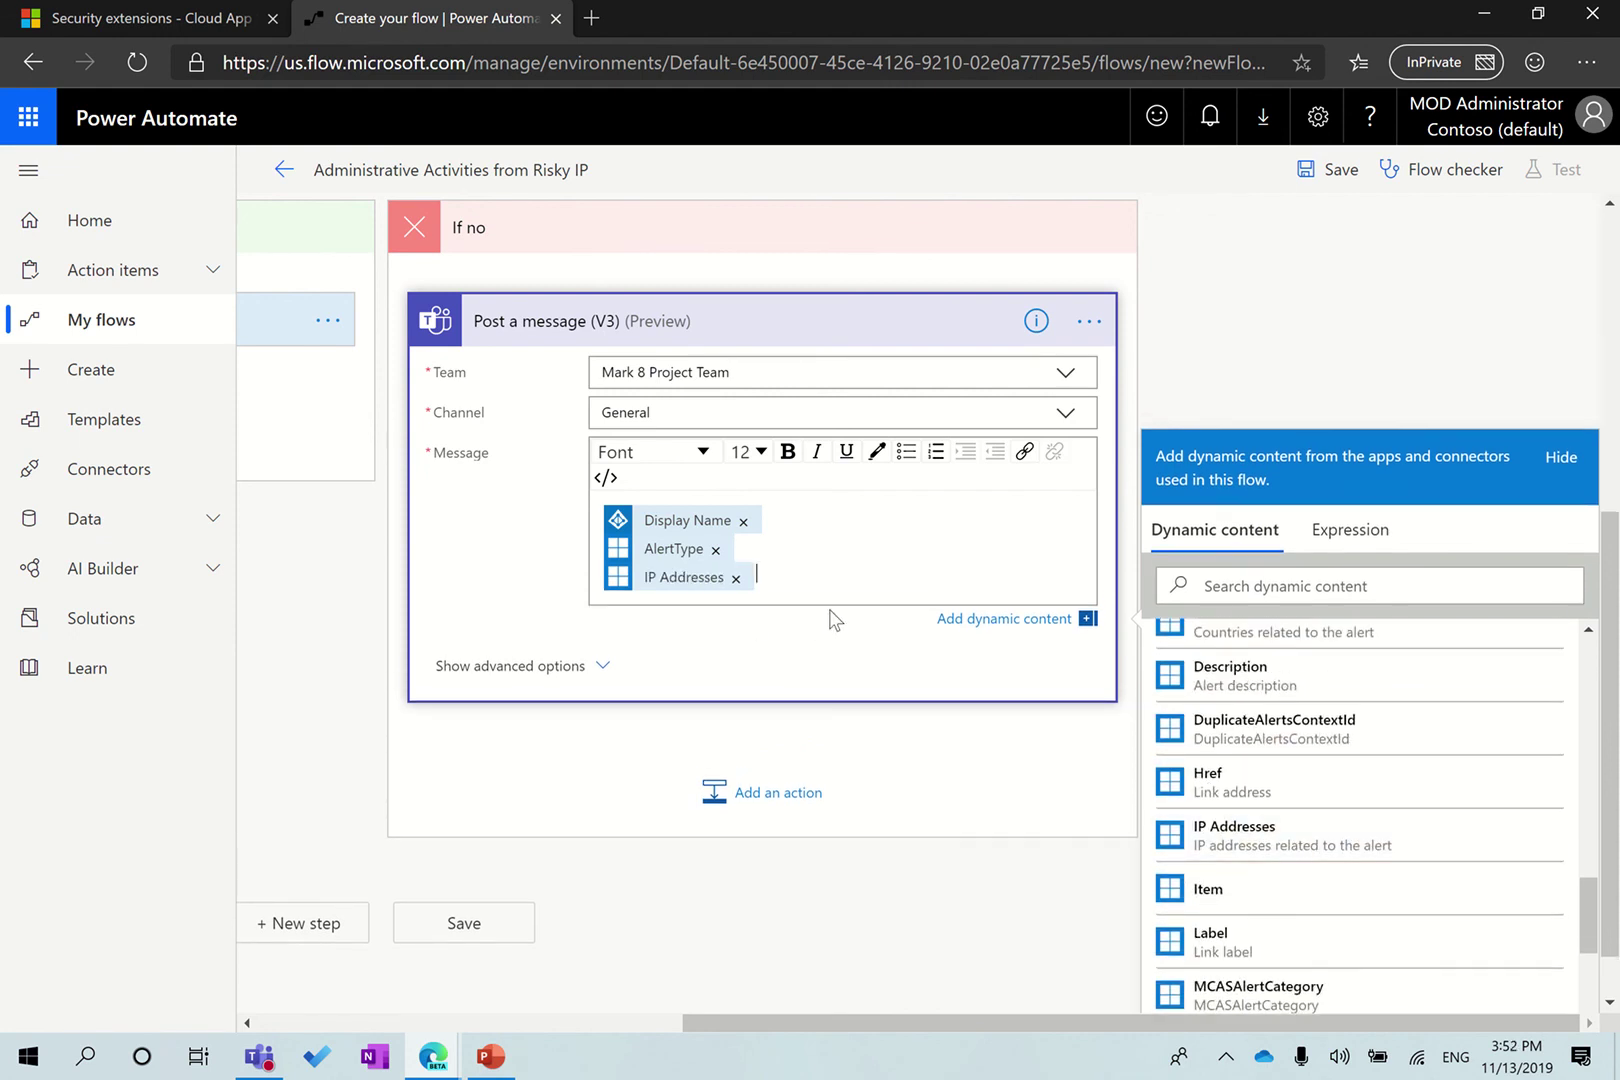
scroll(1340, 785, down, 4)
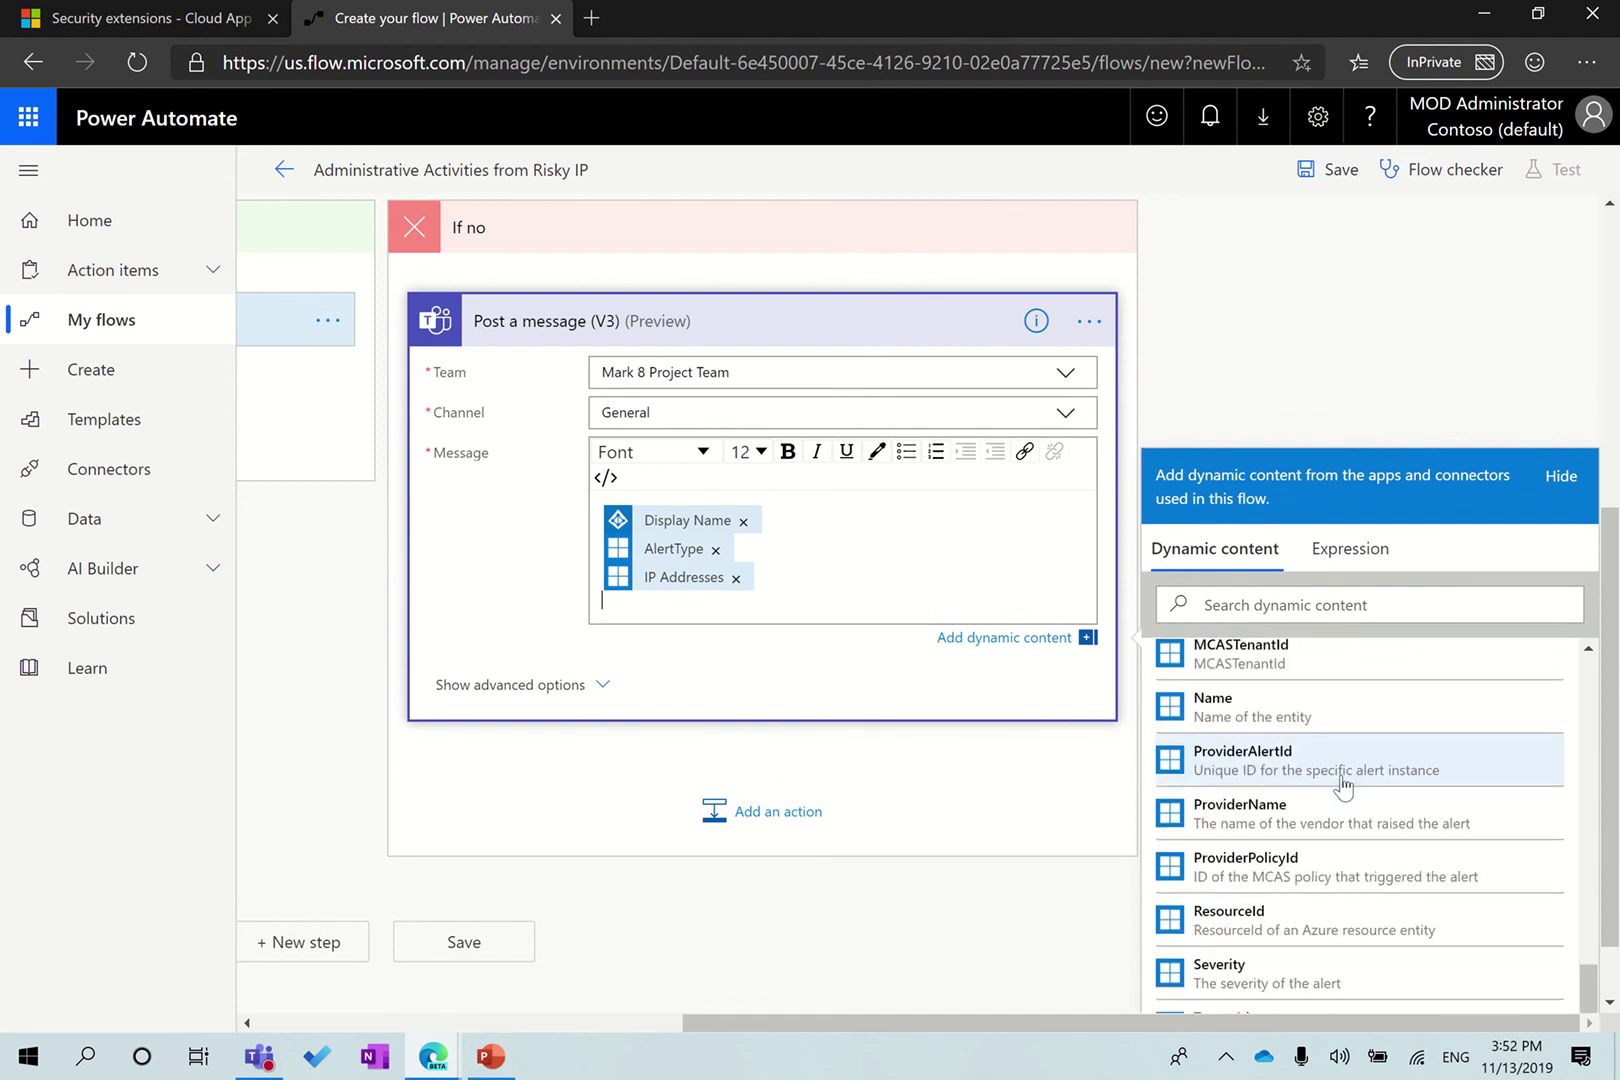
scroll(1343, 788, down, 4)
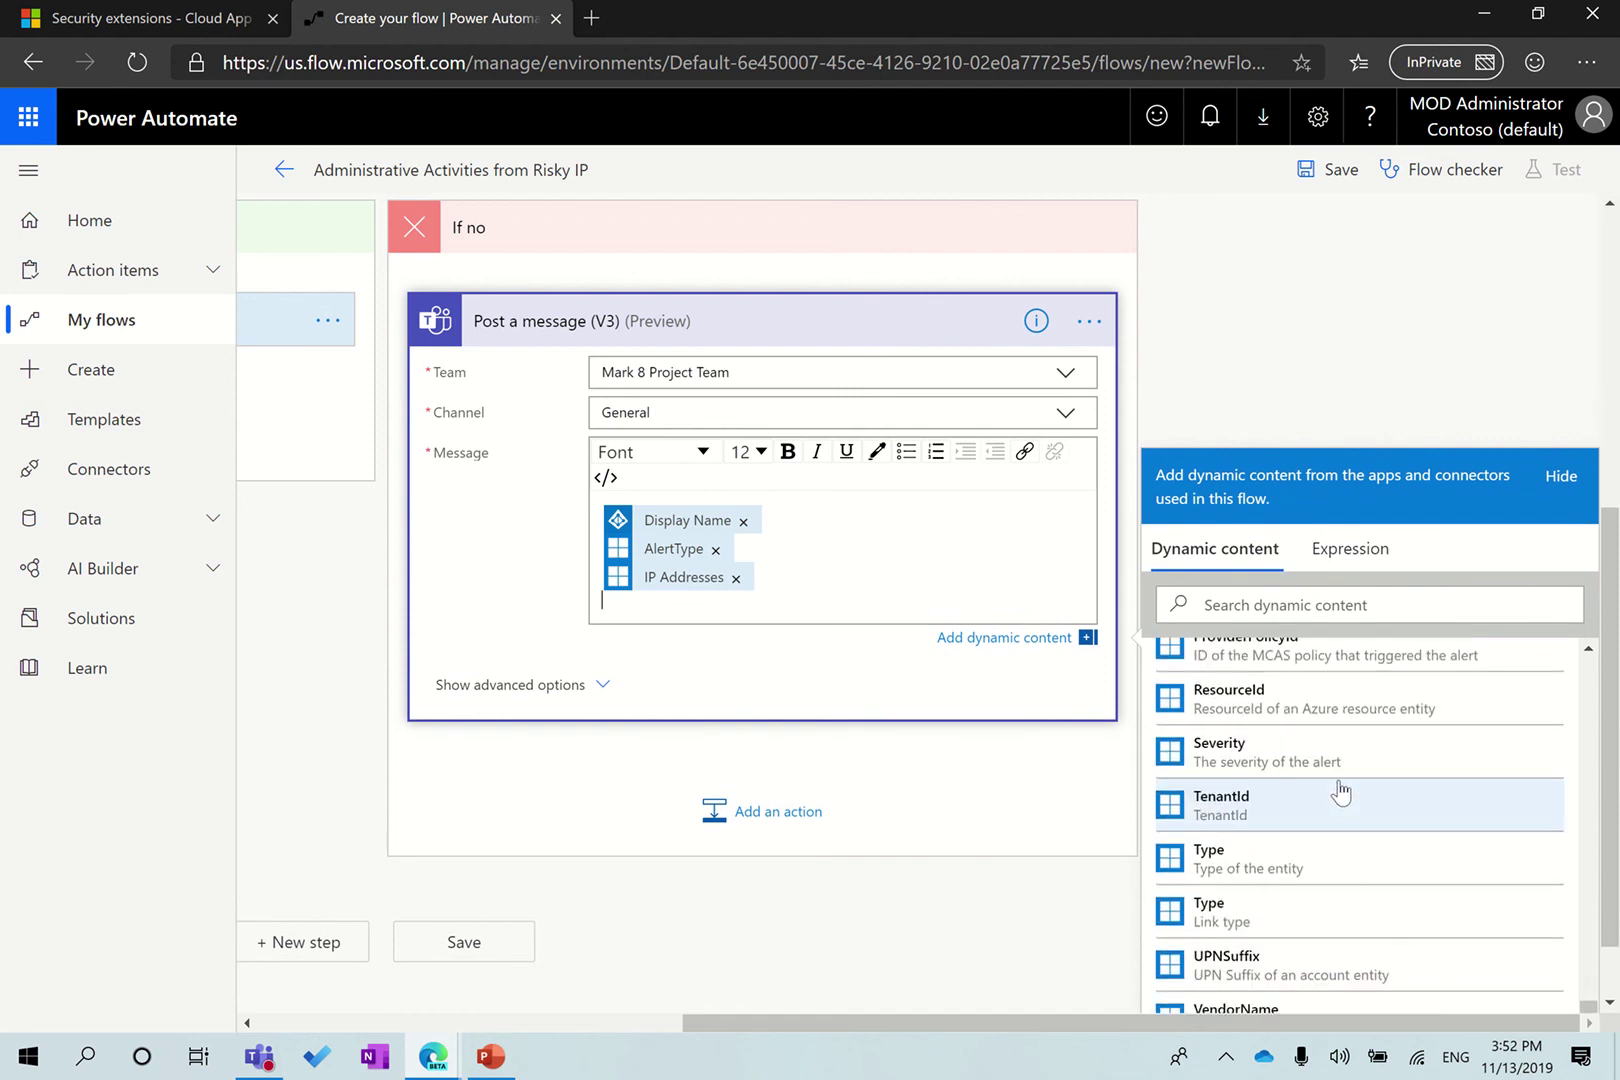
scroll(1340, 792, up, 5)
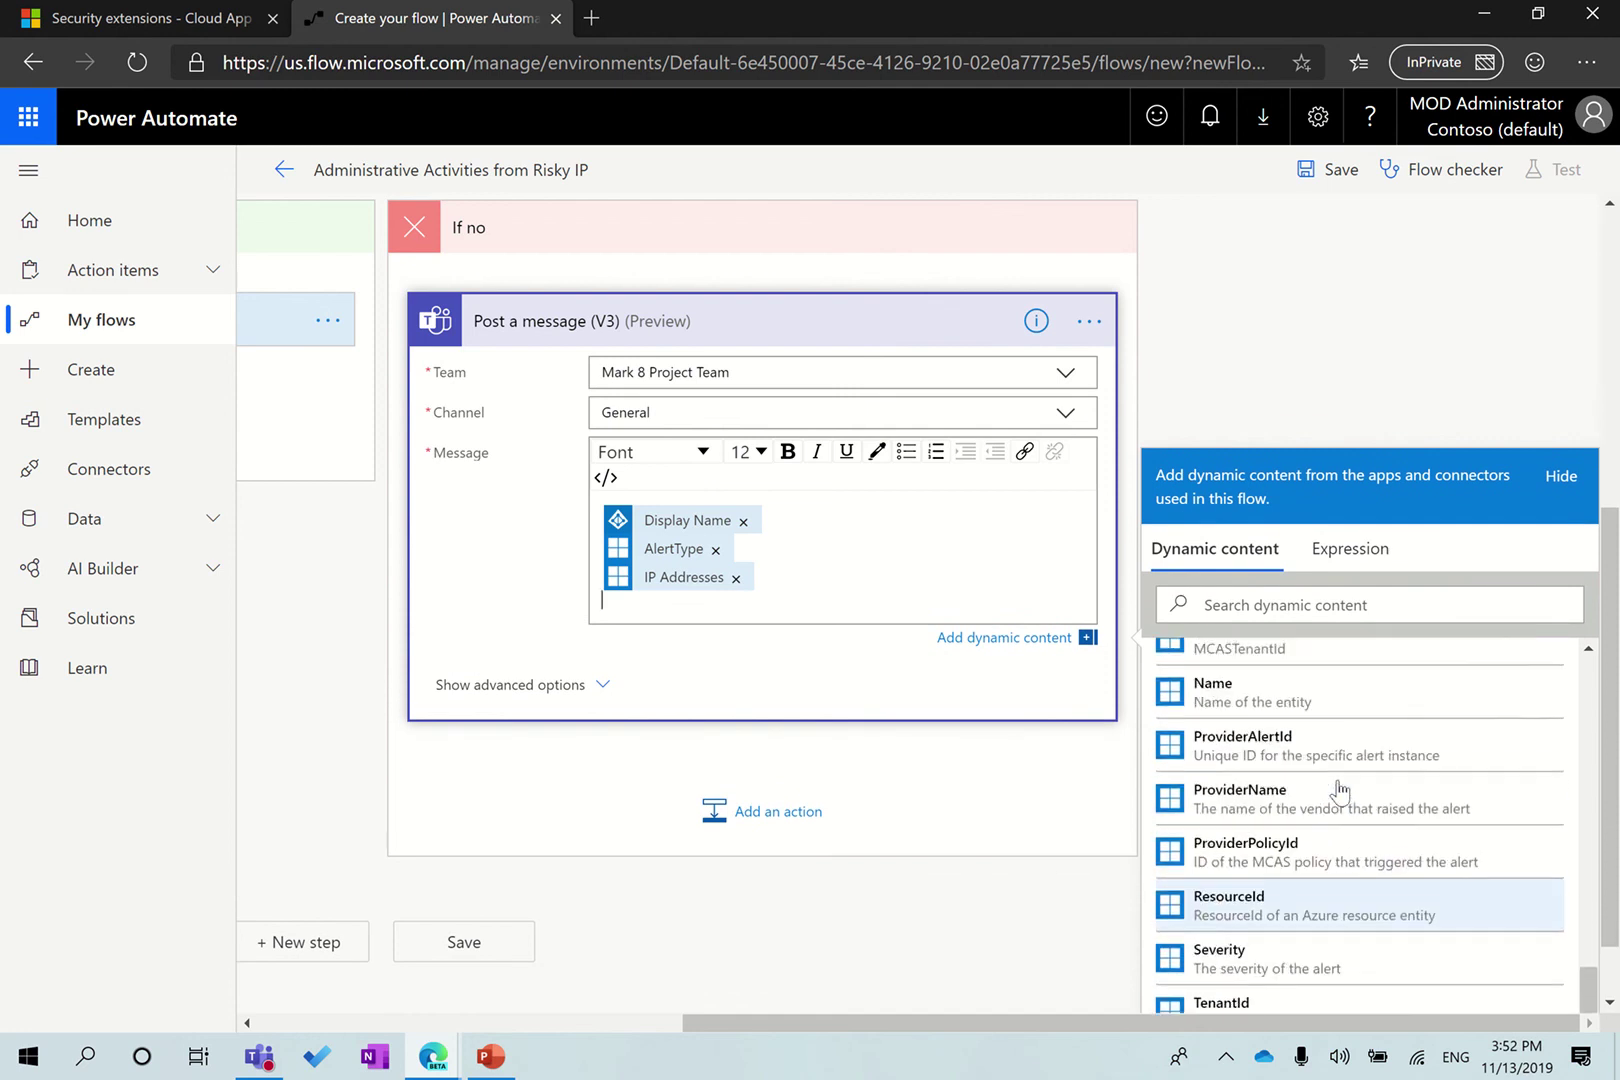
scroll(1340, 792, up, 4)
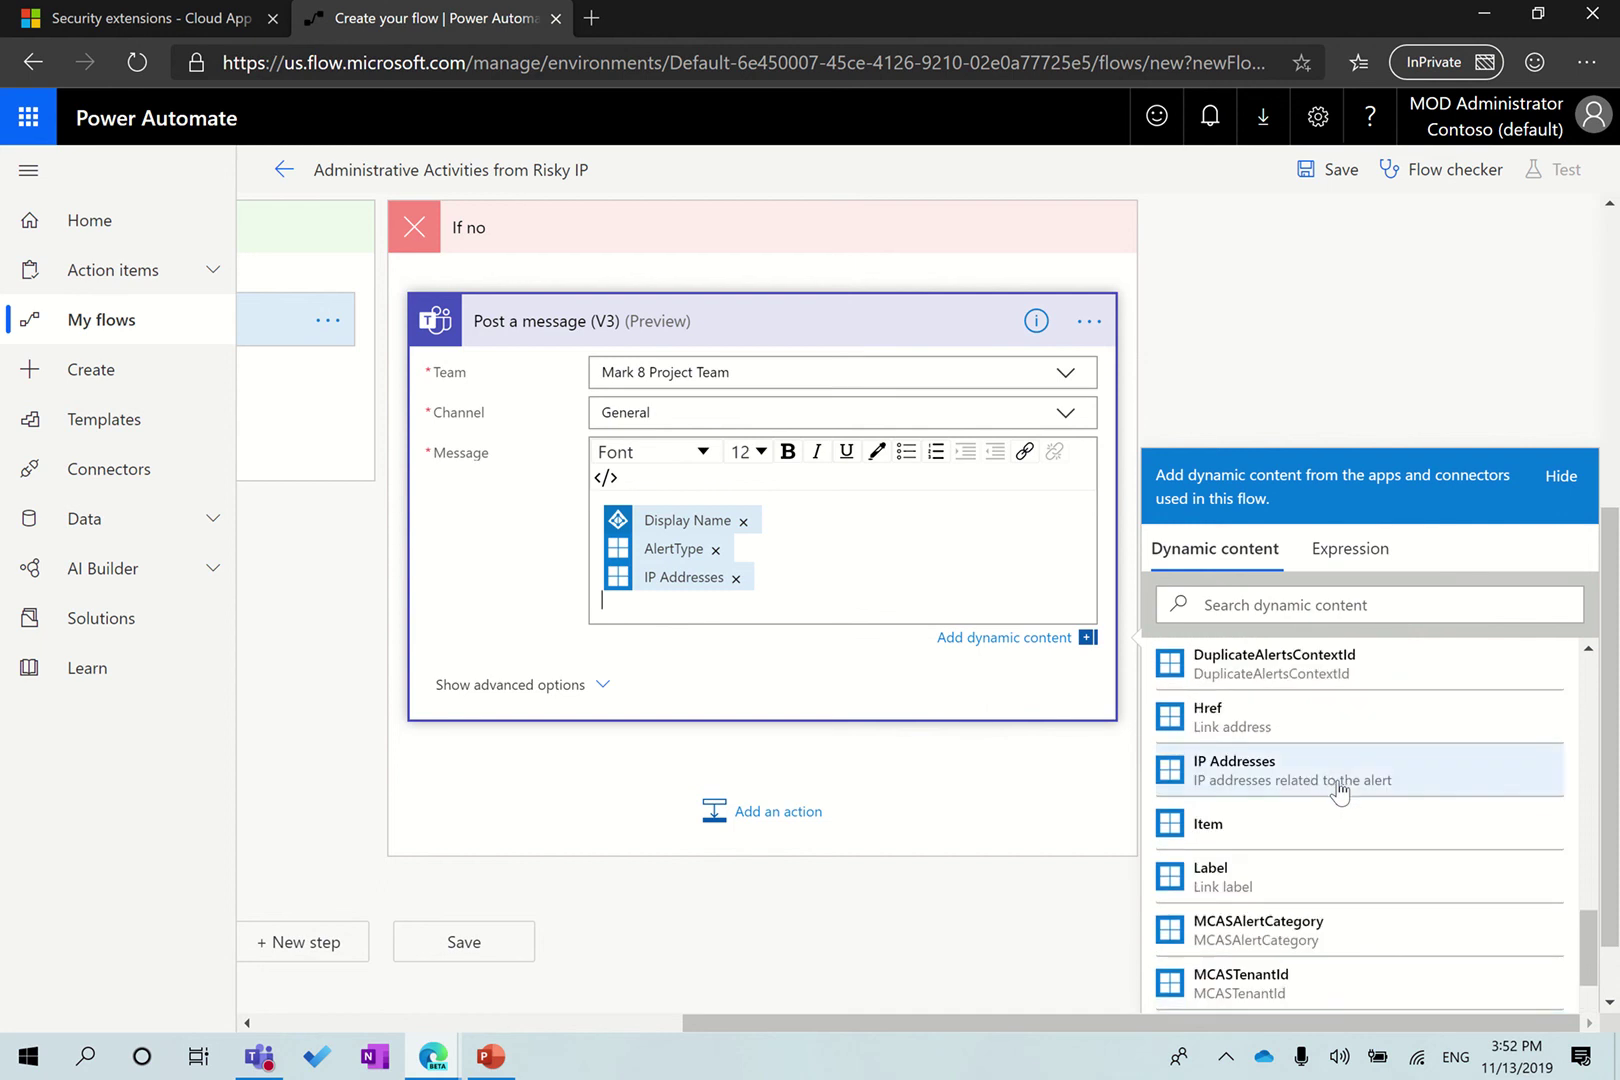
click(1385, 778)
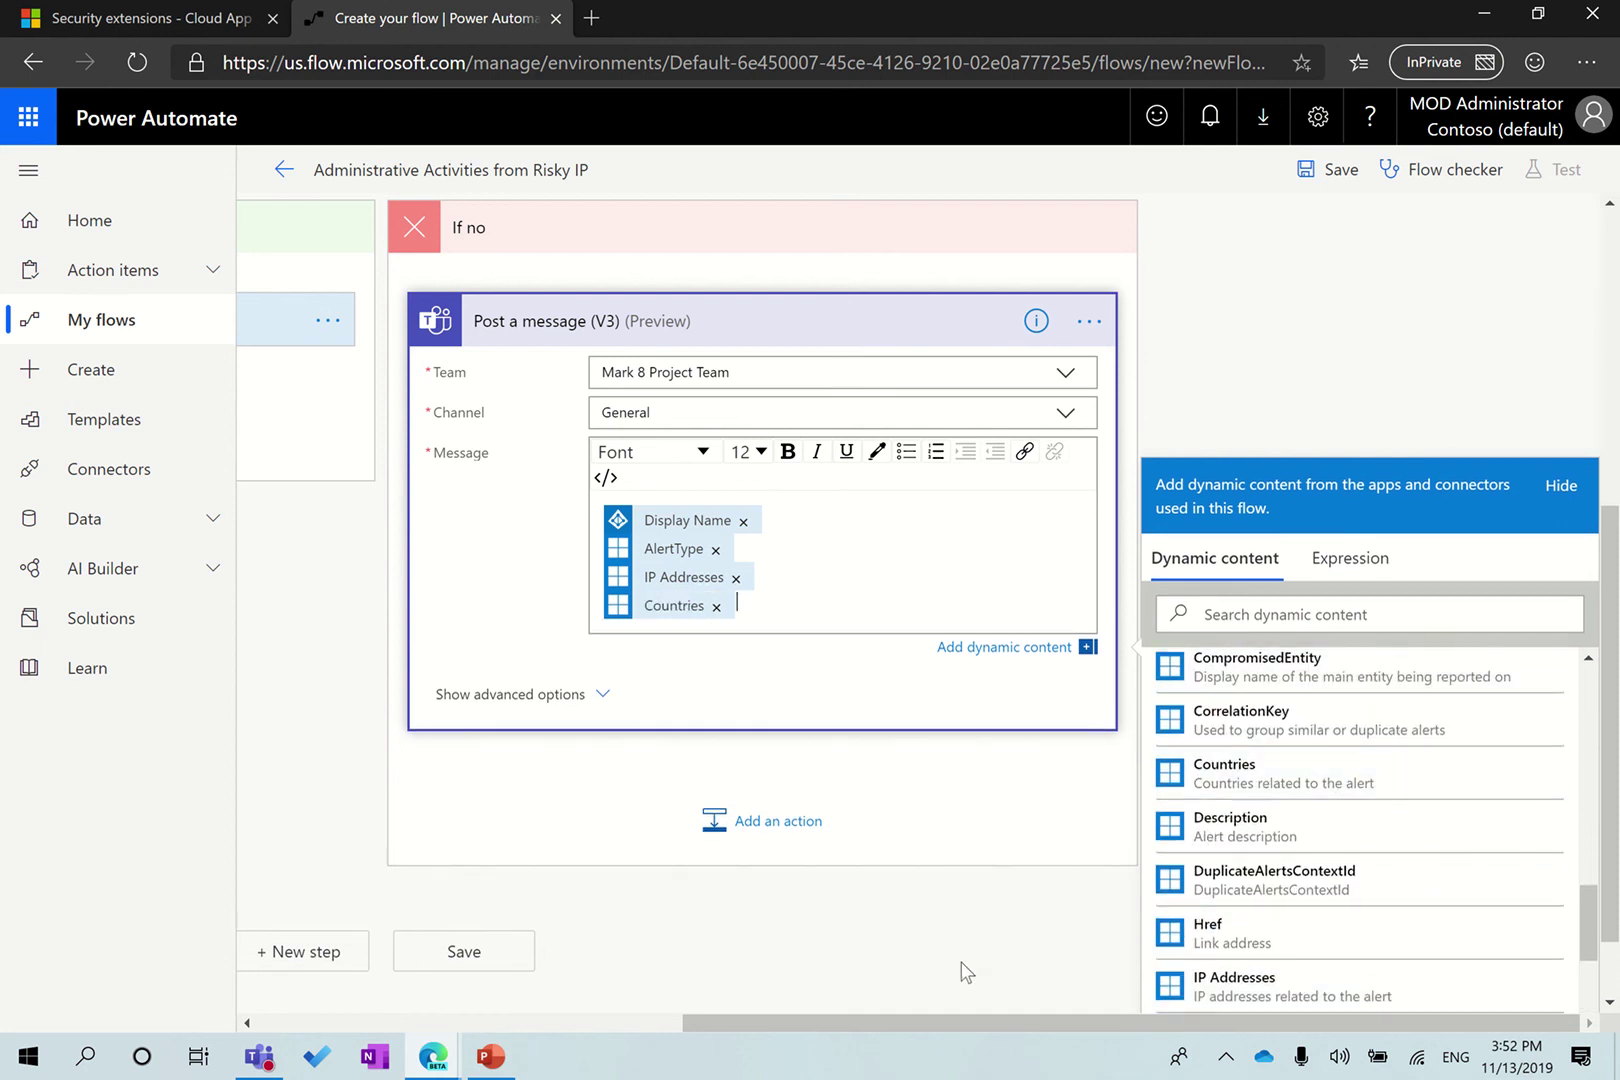
click(457, 956)
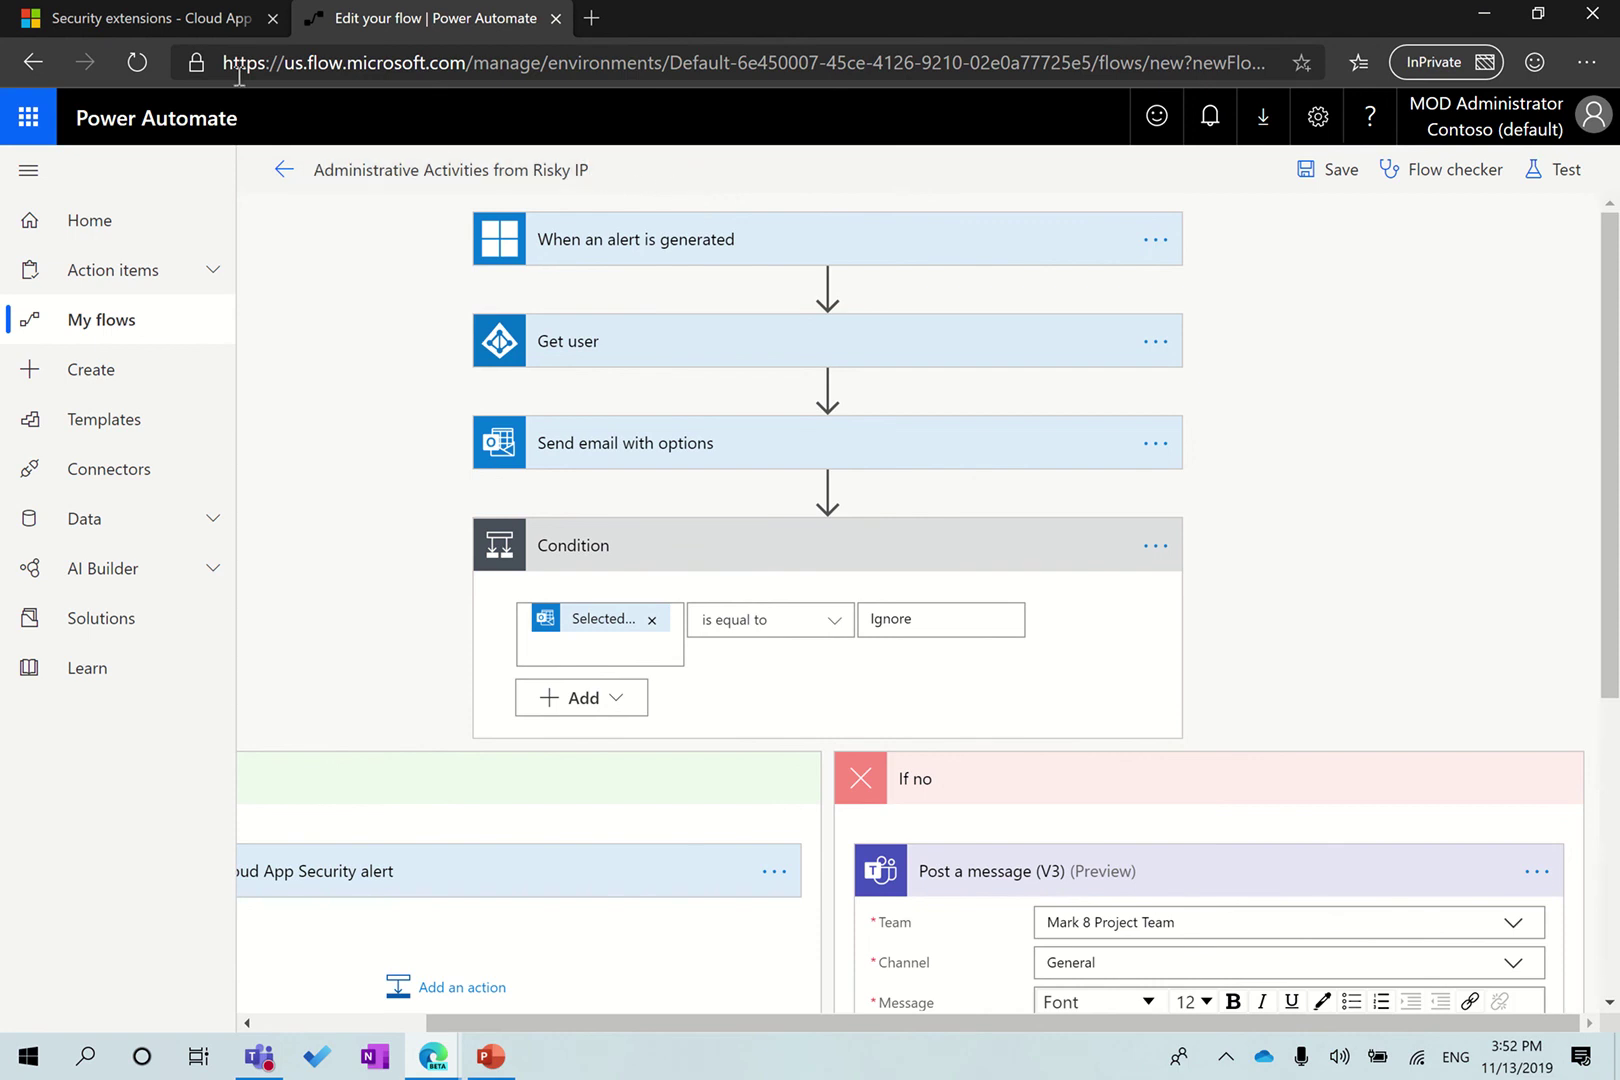
Switch to the Cloud App Security portal, close the generated token dialog and show the security extensions' playbooks
click(143, 27)
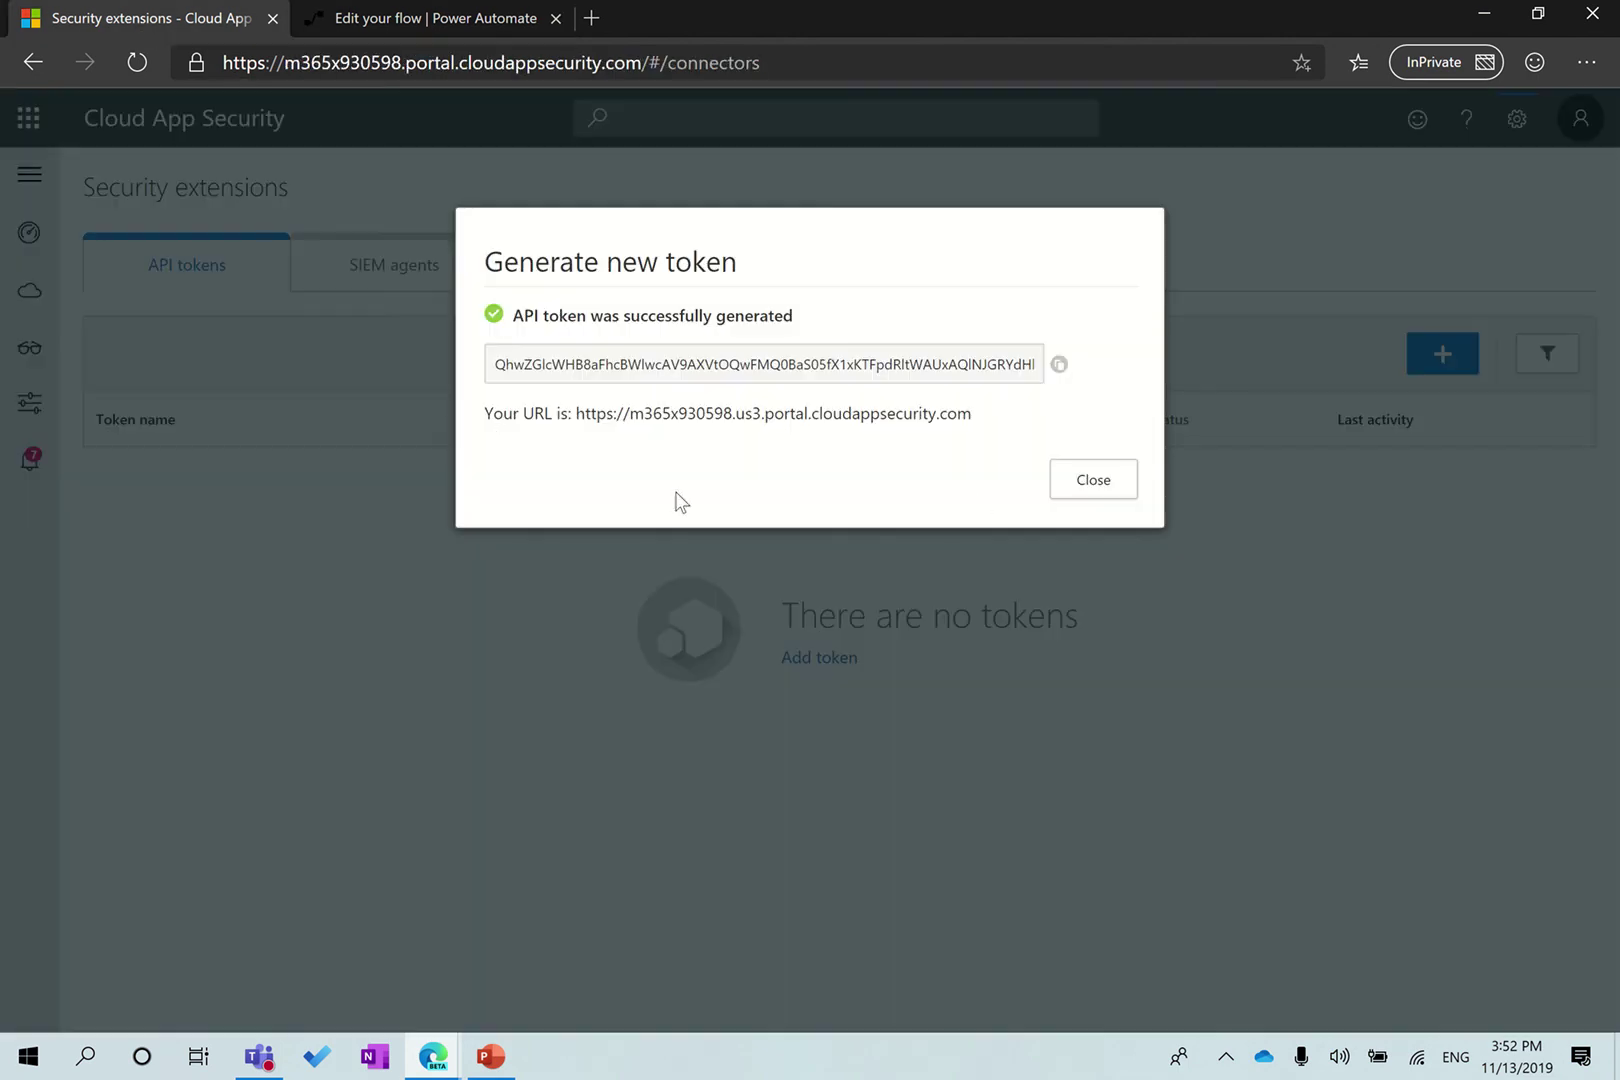
click(1097, 479)
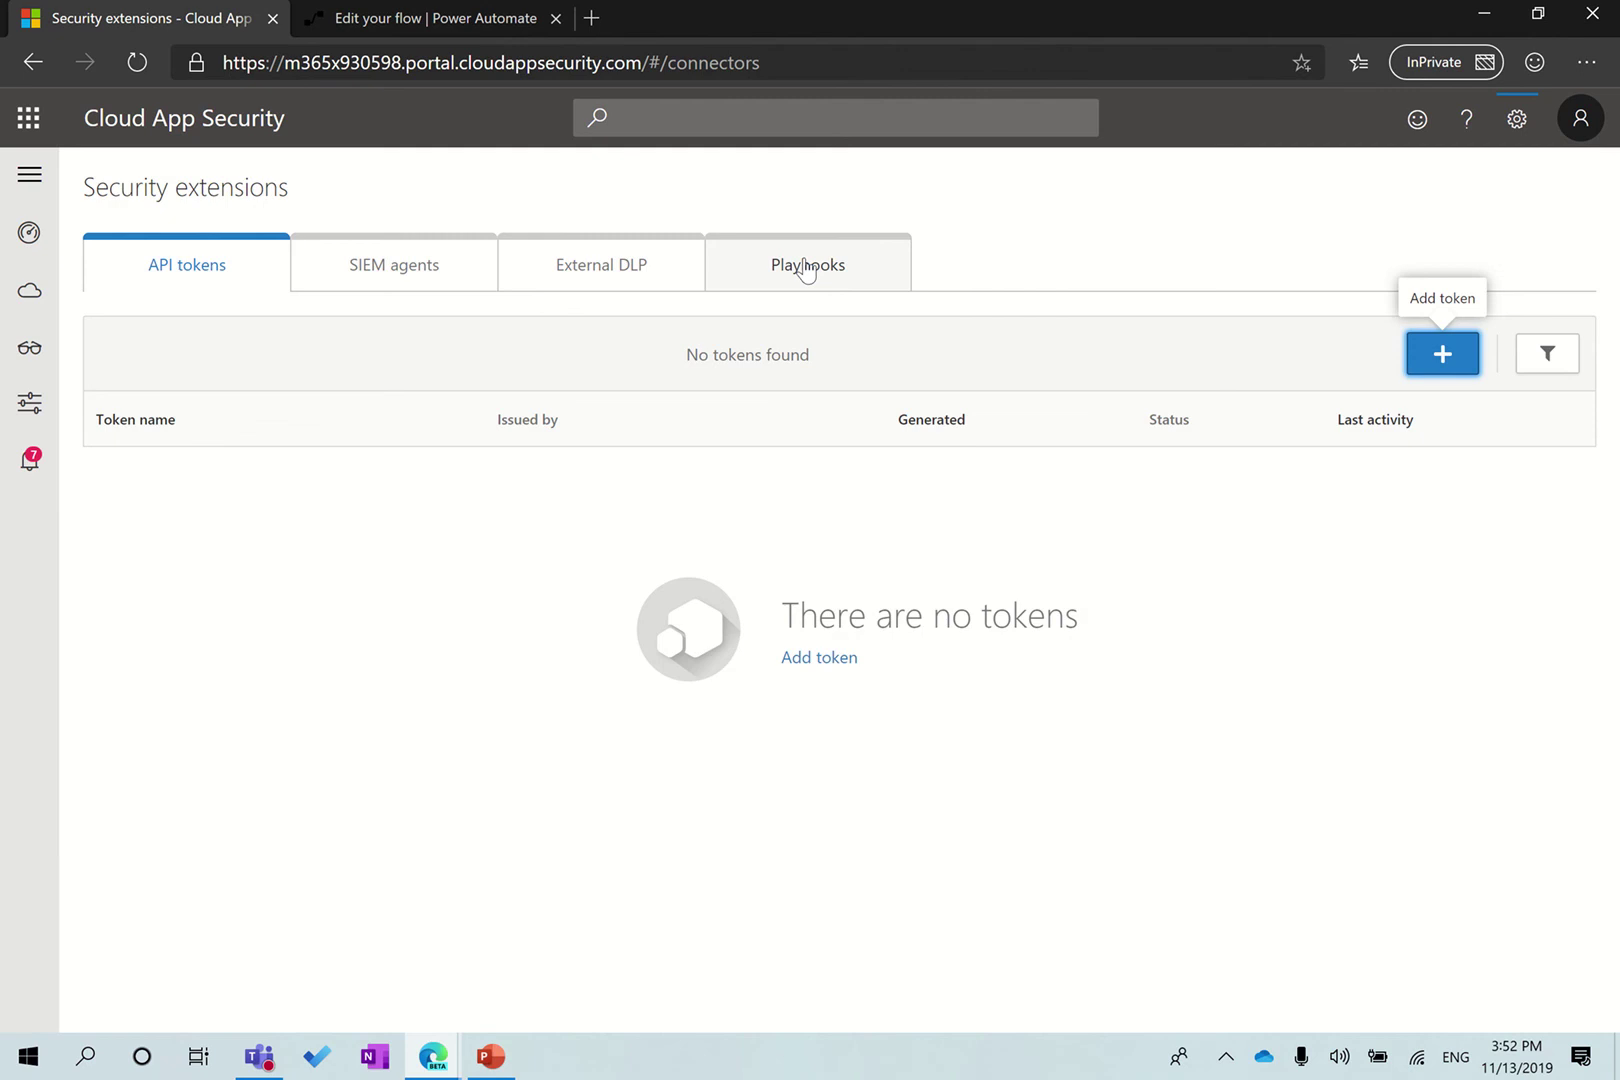
click(806, 268)
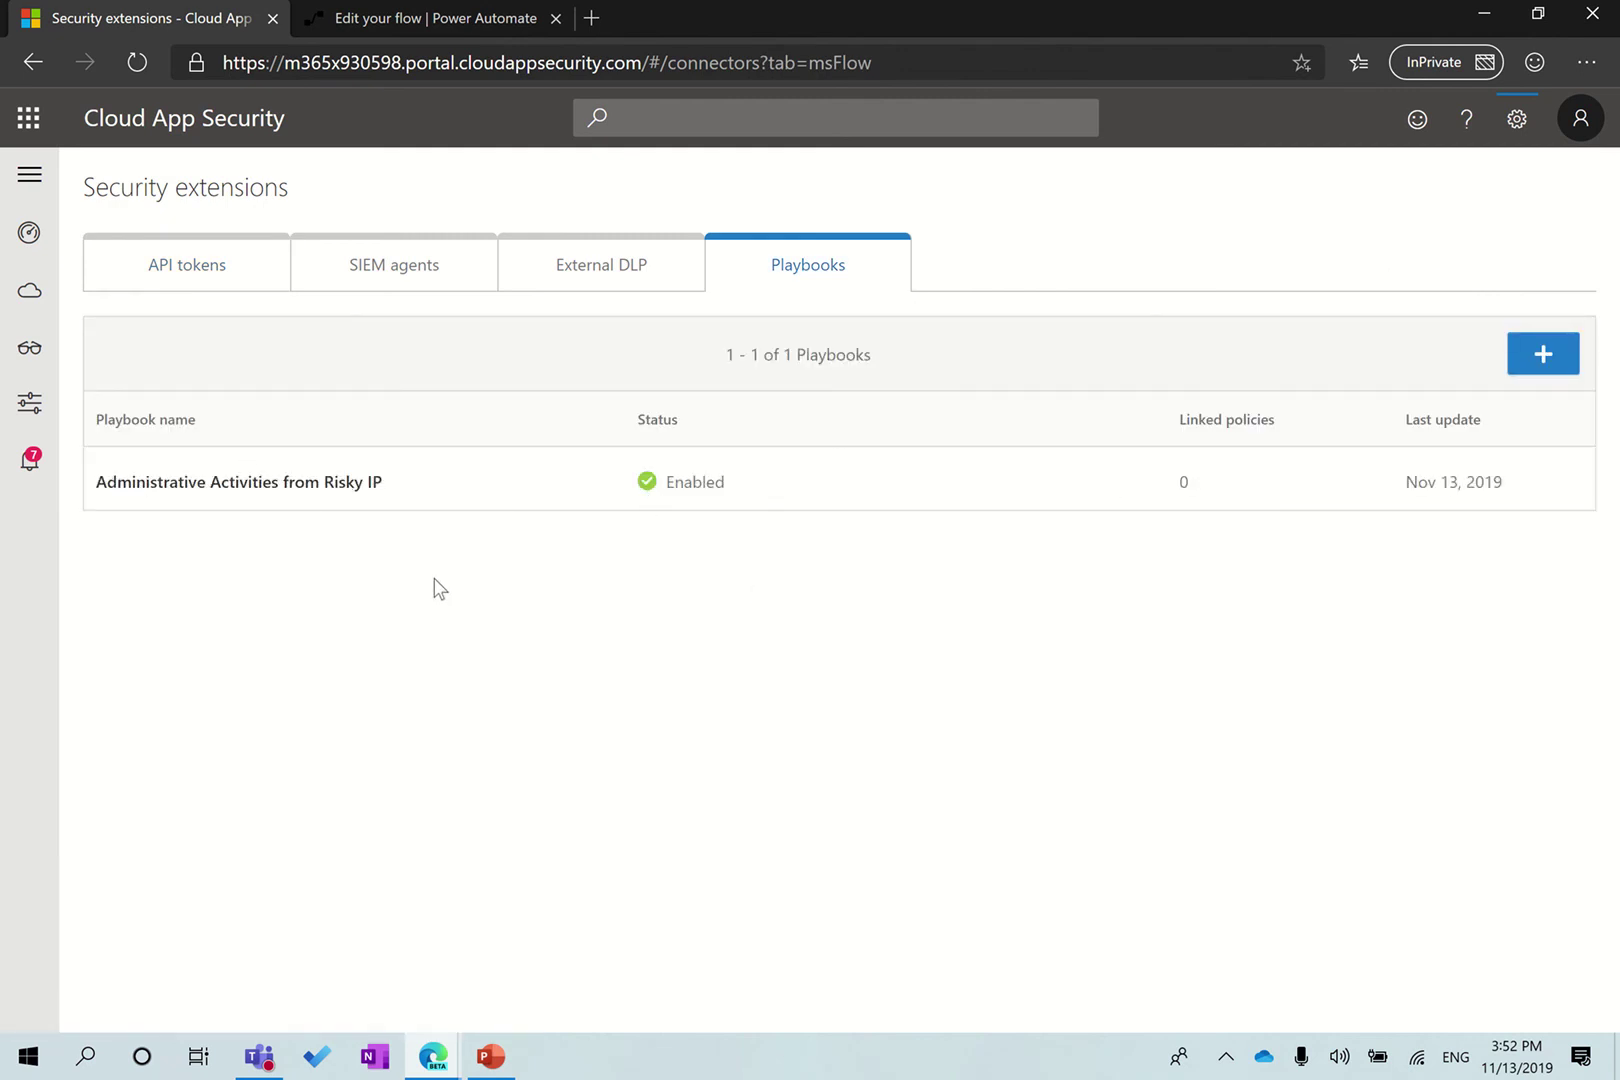
Filter the Cloud App Security policies by the name "administrative activities" and open the "Administrative activities from risky IP addresses" policy
mouse_move(22, 410)
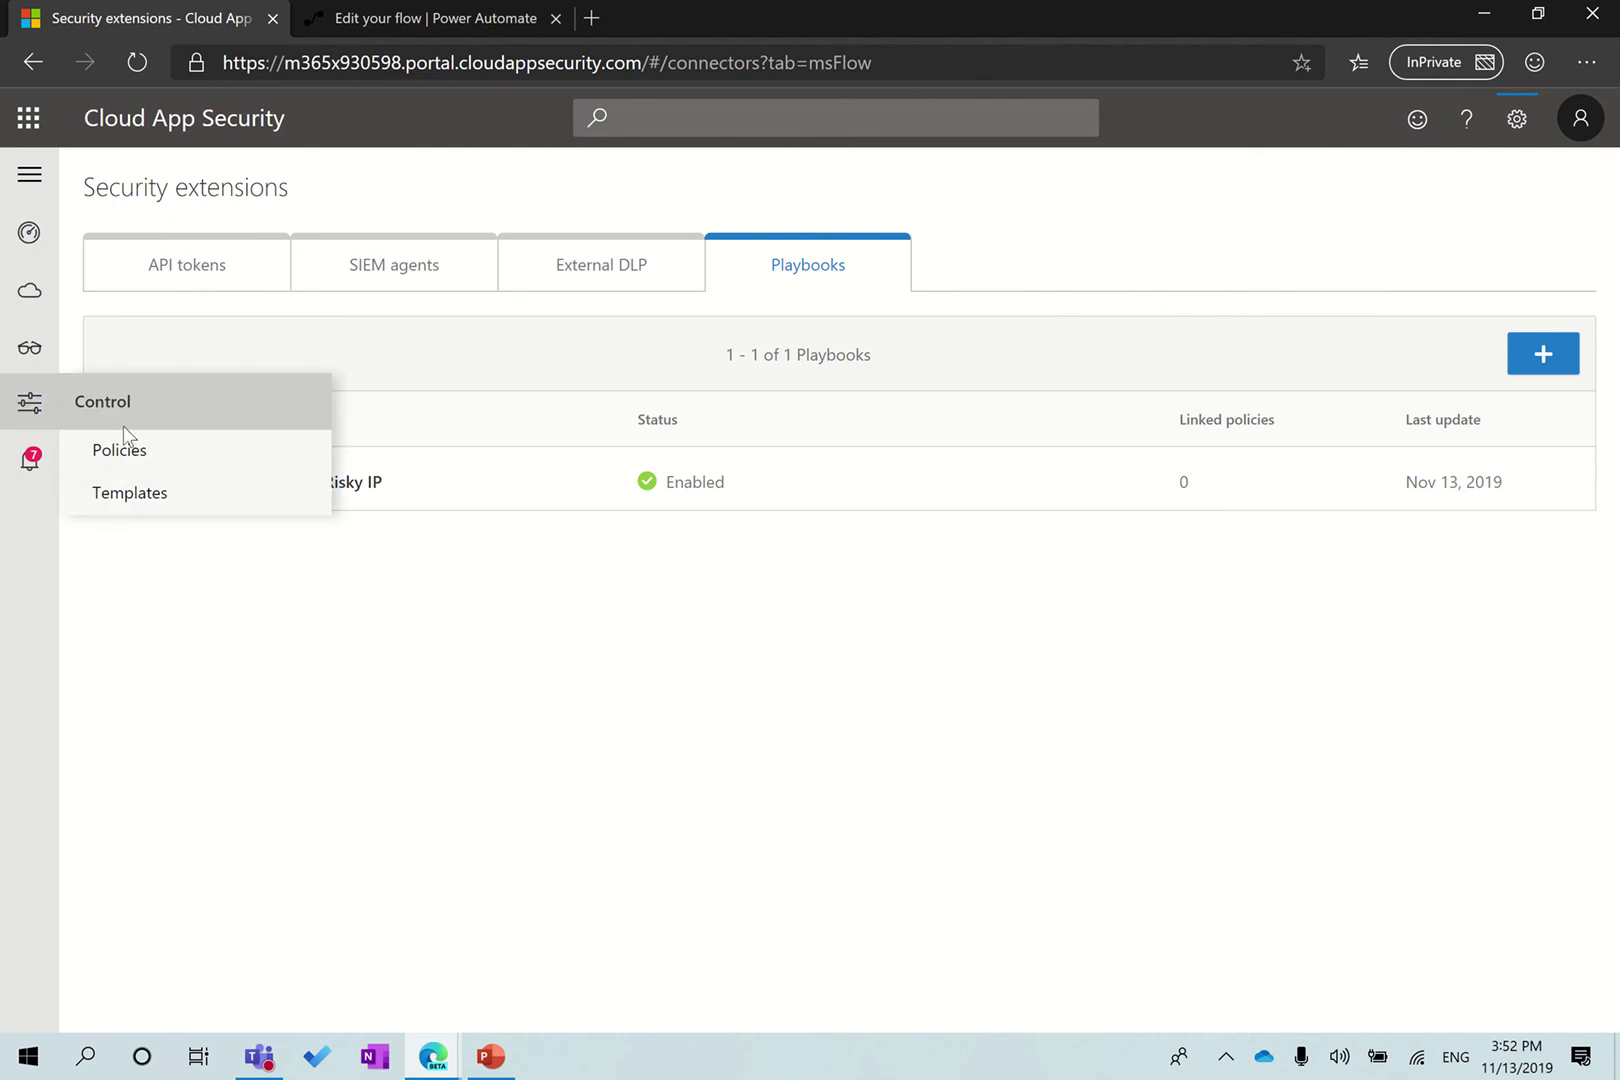
click(144, 458)
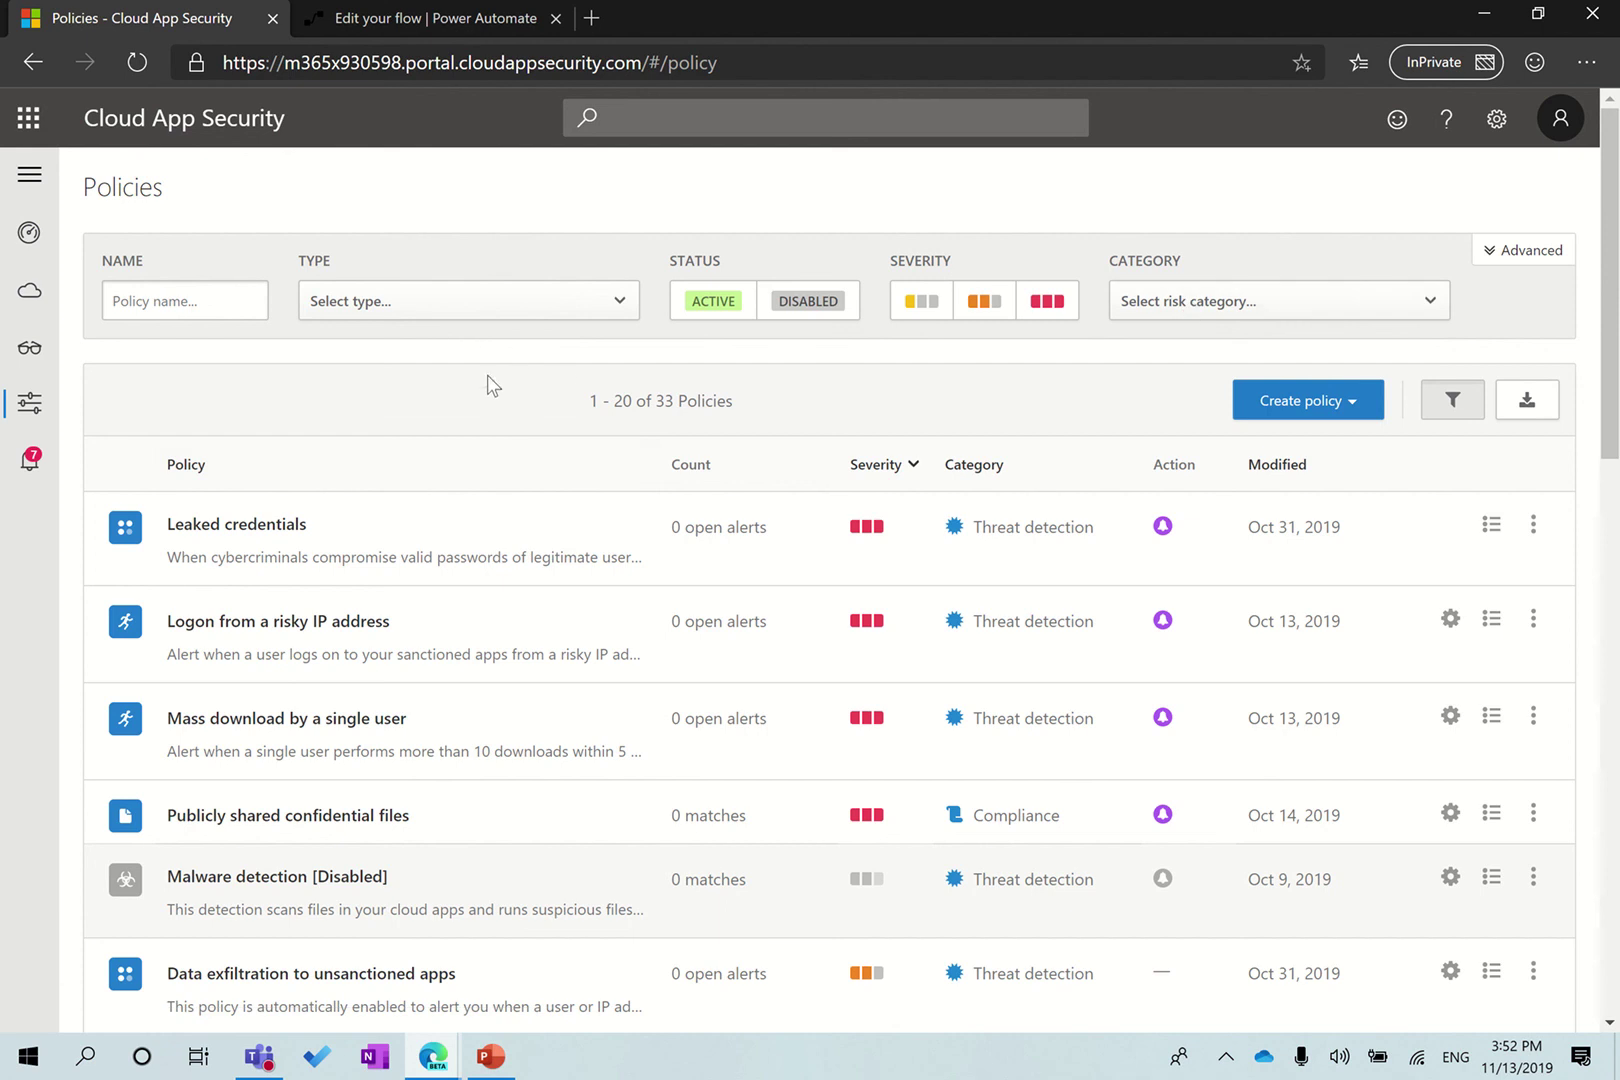
click(217, 305)
text(administrative a)
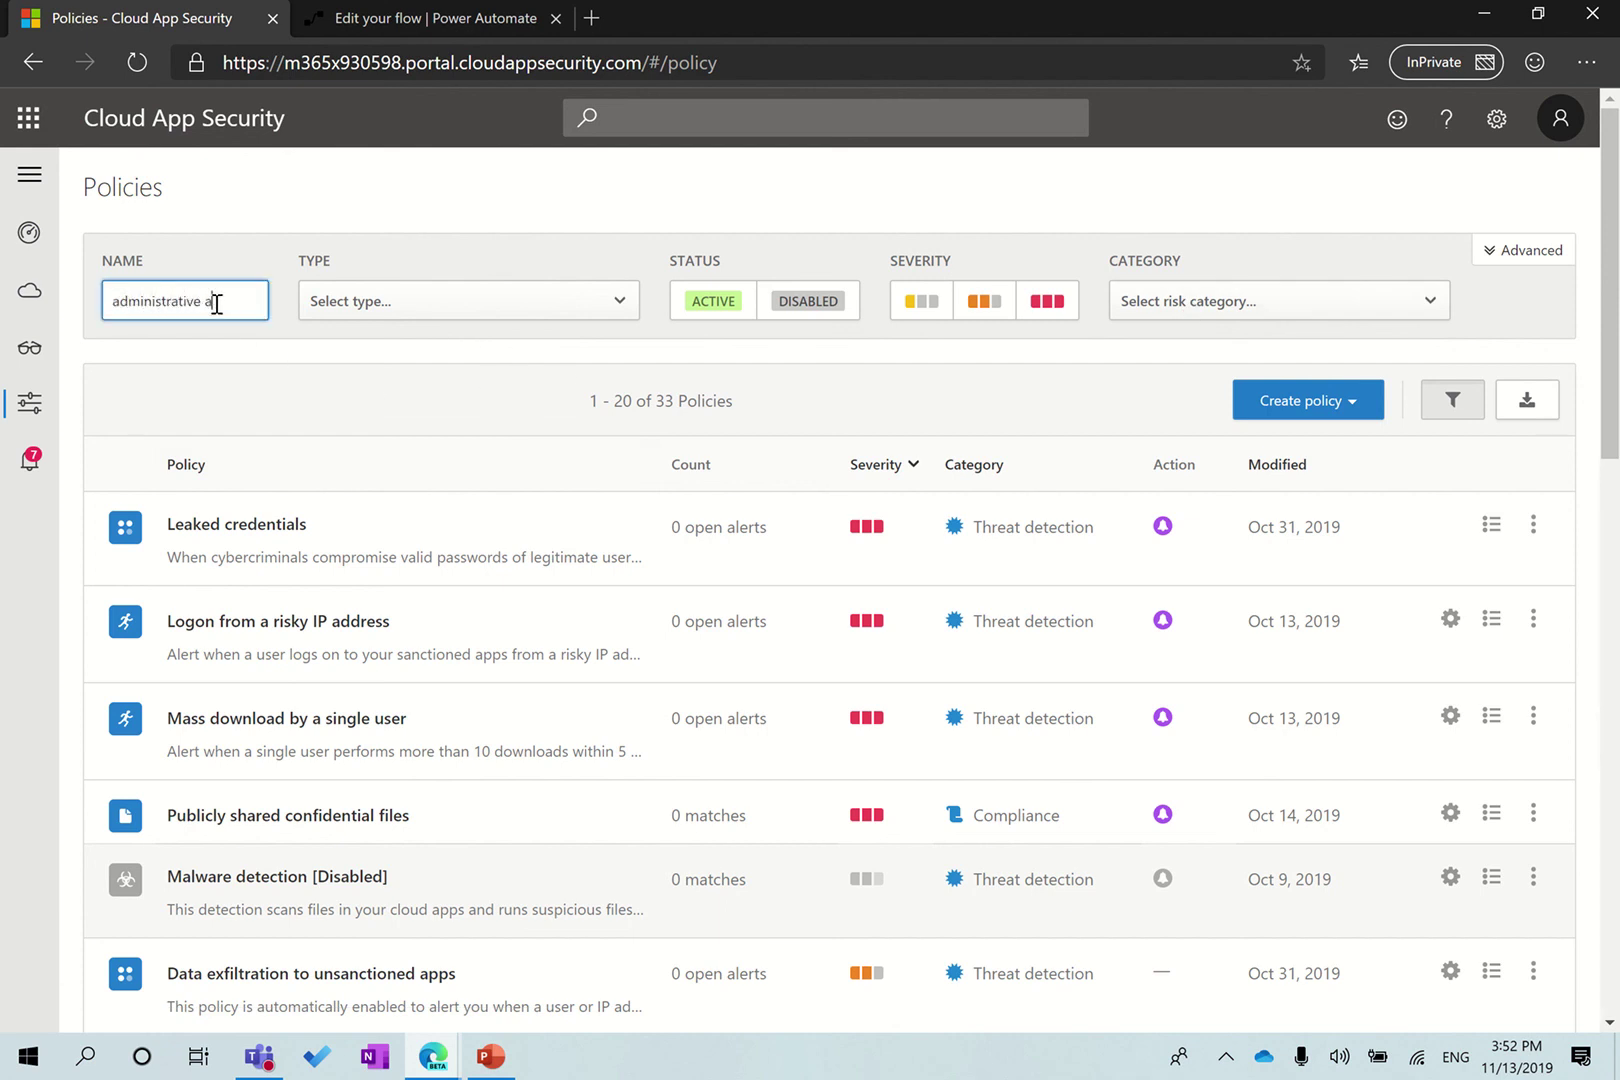
text(ctivities)
key(Return)
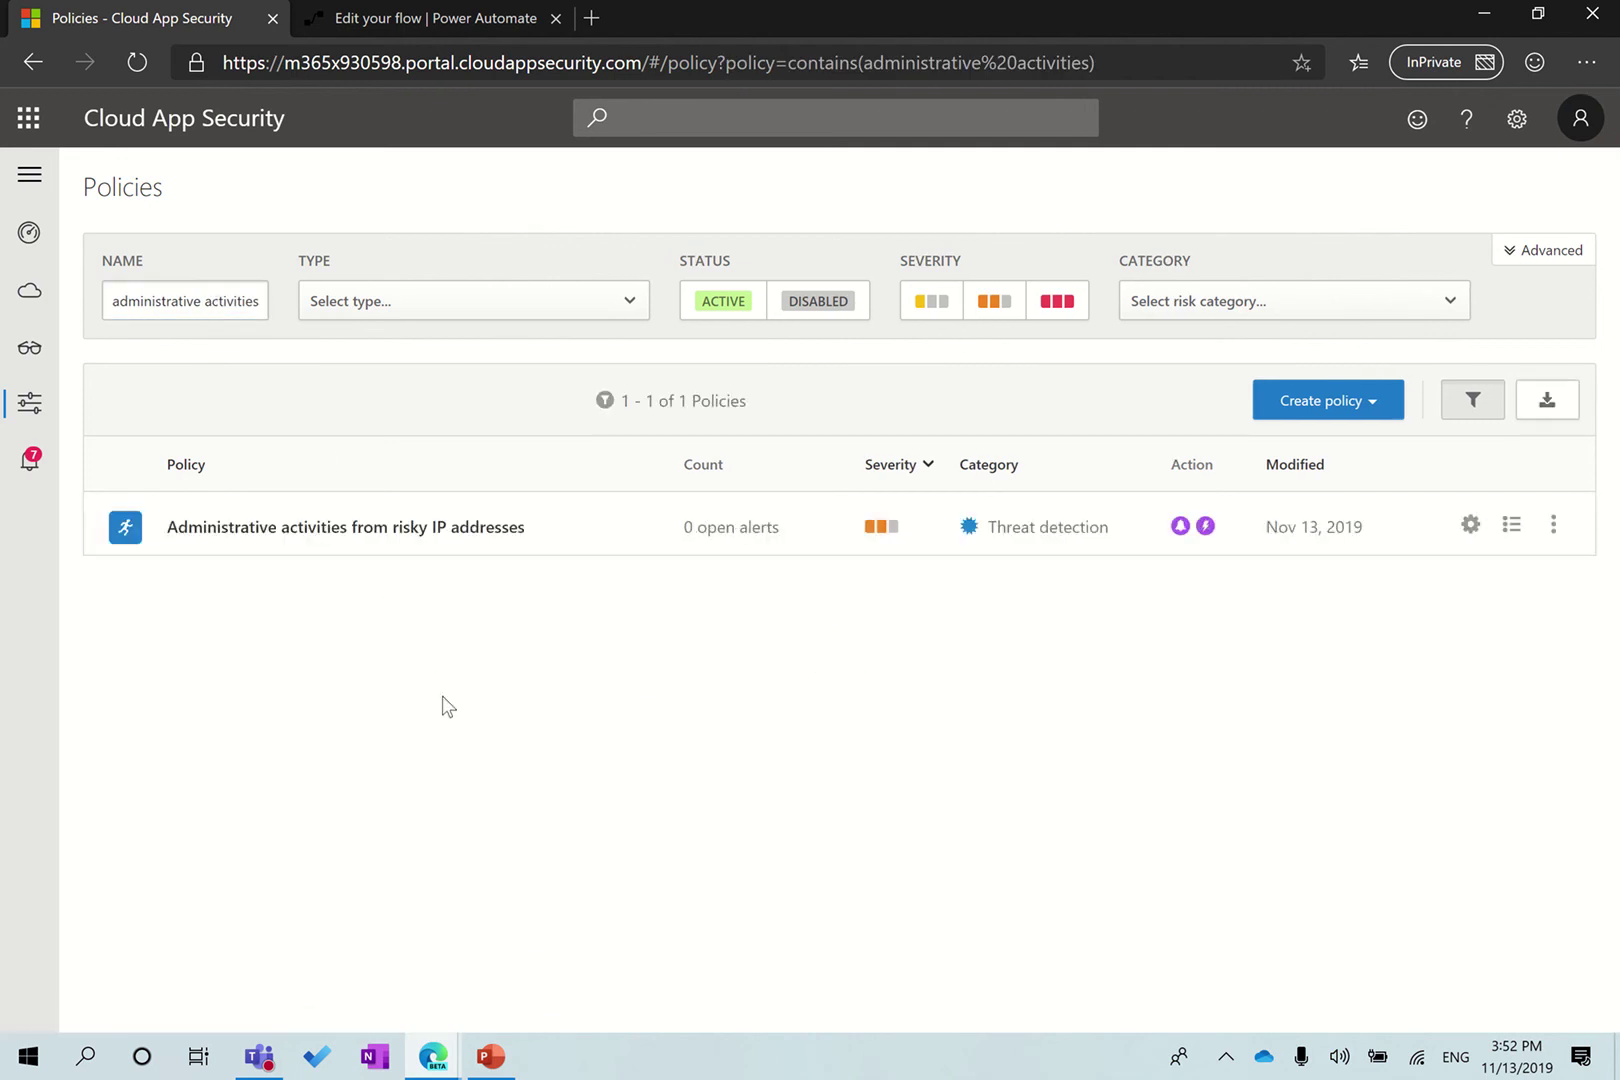
click(455, 538)
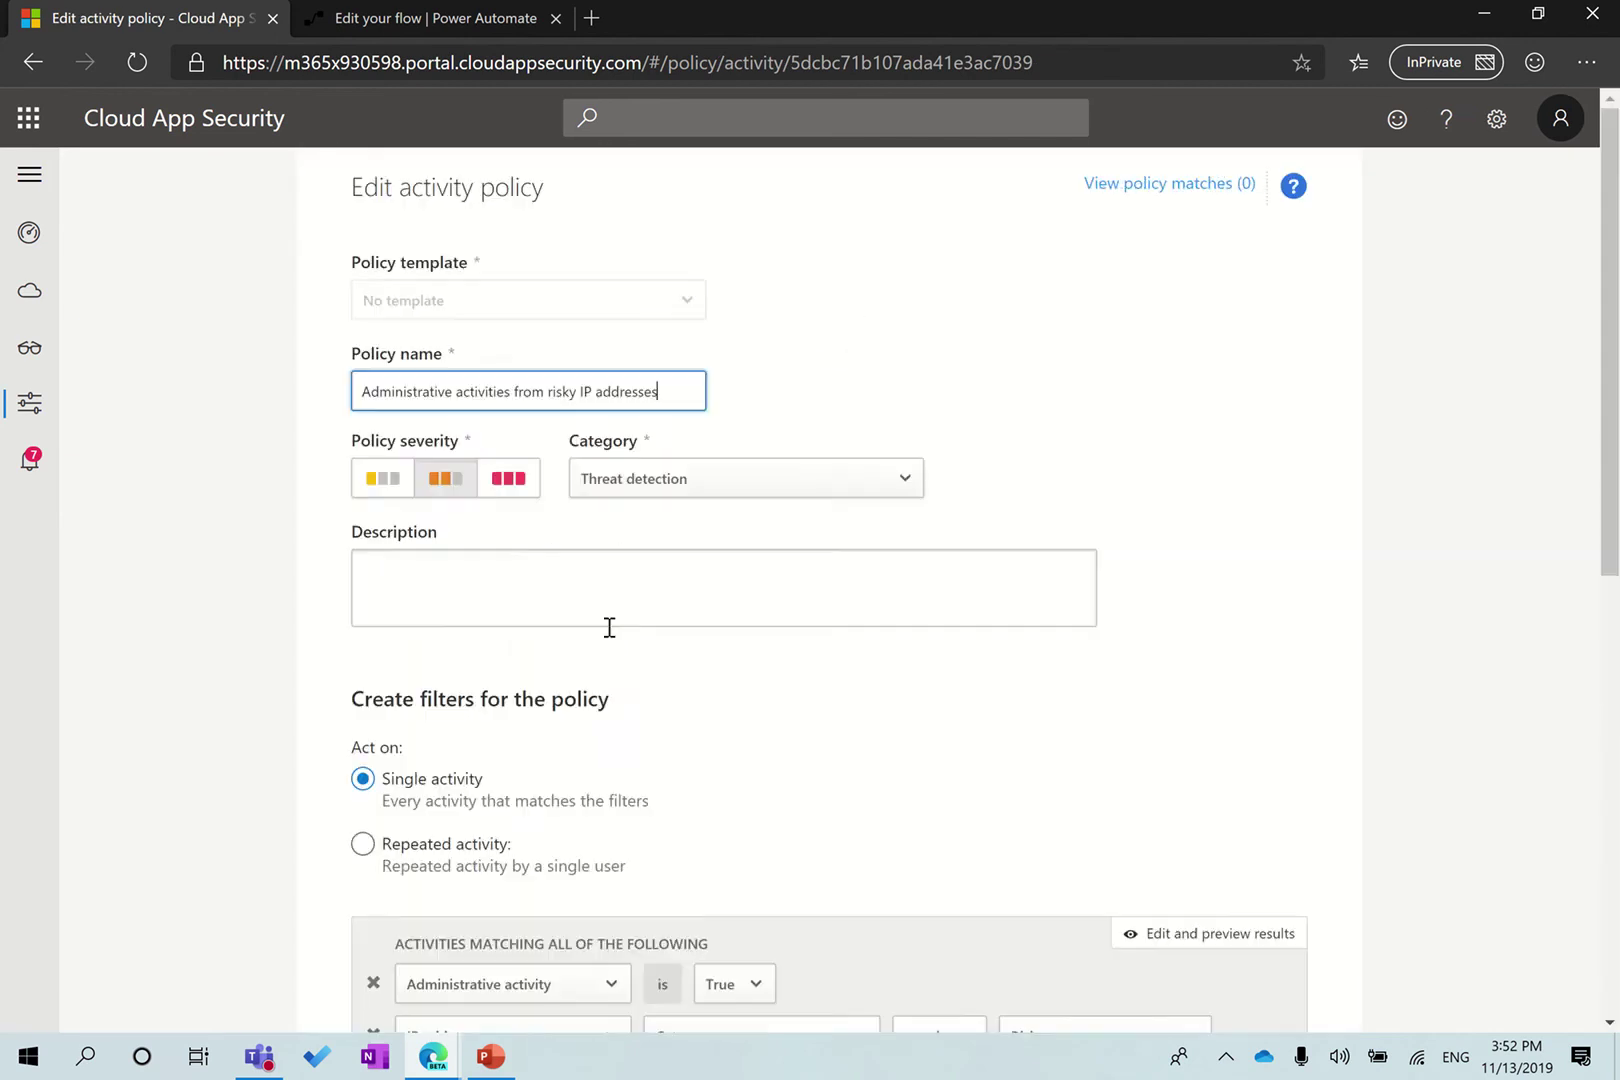
Enable sending the policy's alerts to Flow and select the "Administrative Activities from Risky IP" playbook
scroll(606, 630, down, 4)
scroll(604, 640, down, 4)
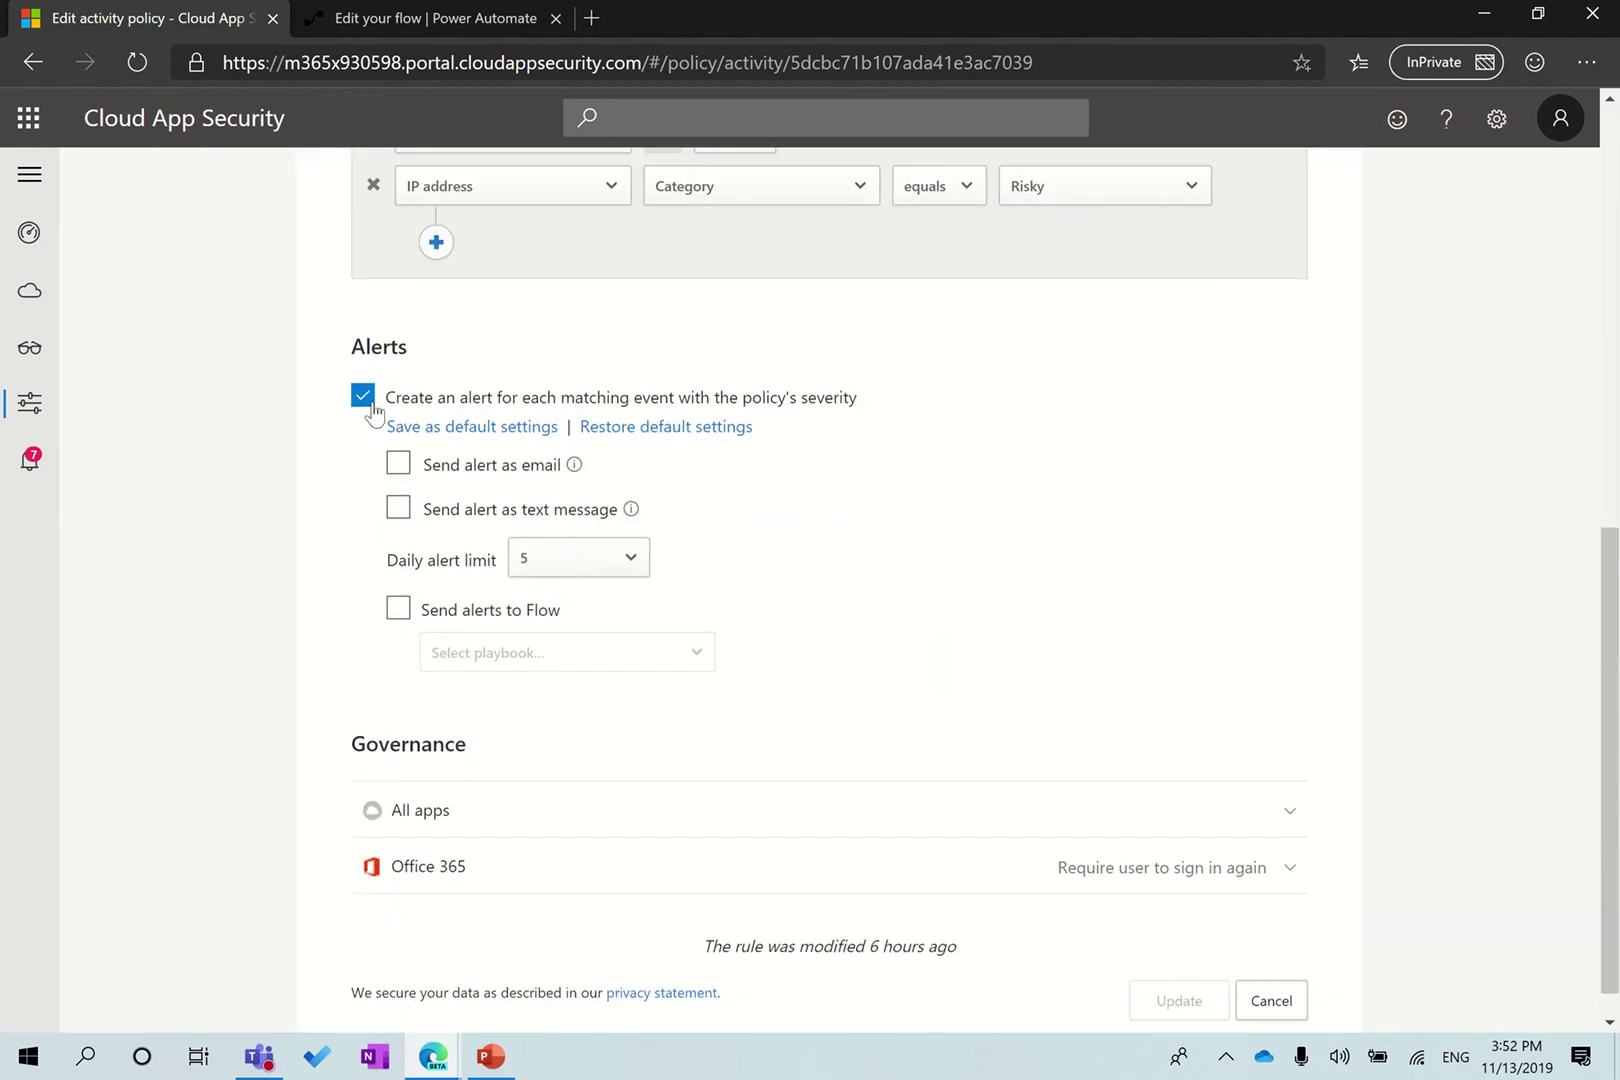
click(403, 611)
click(672, 660)
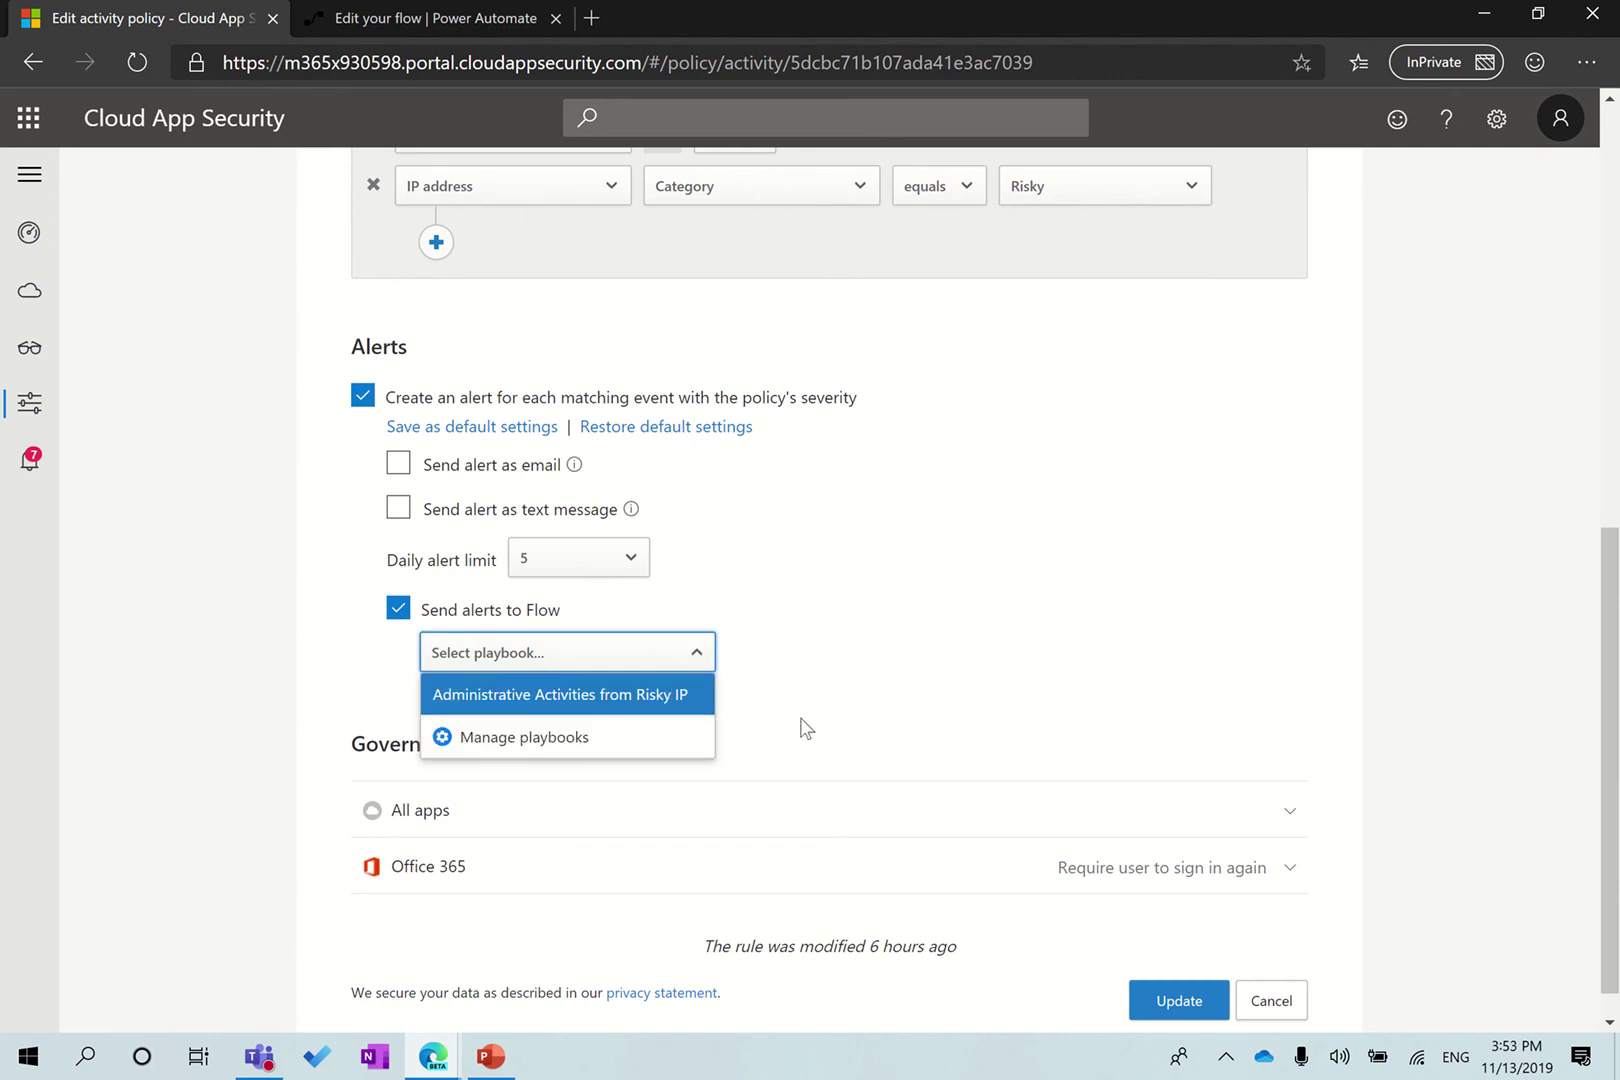
click(598, 706)
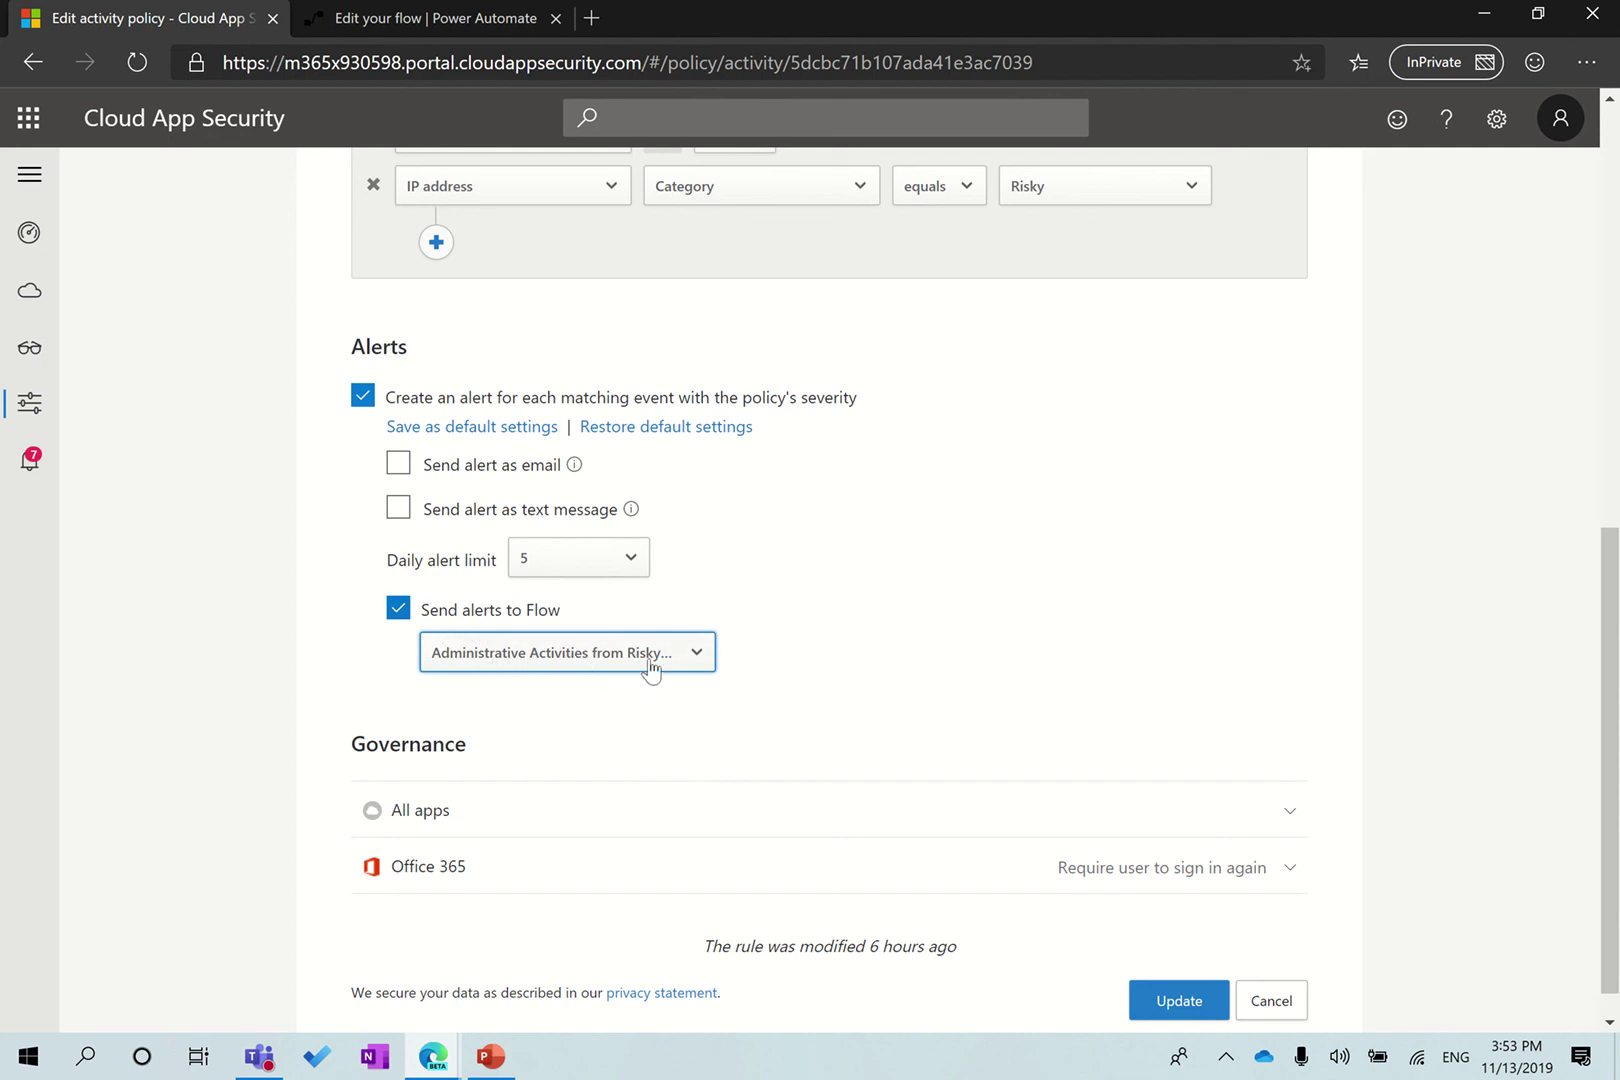
Return to the Power Automate flow and review the Condition's If yes and If no branches
click(453, 18)
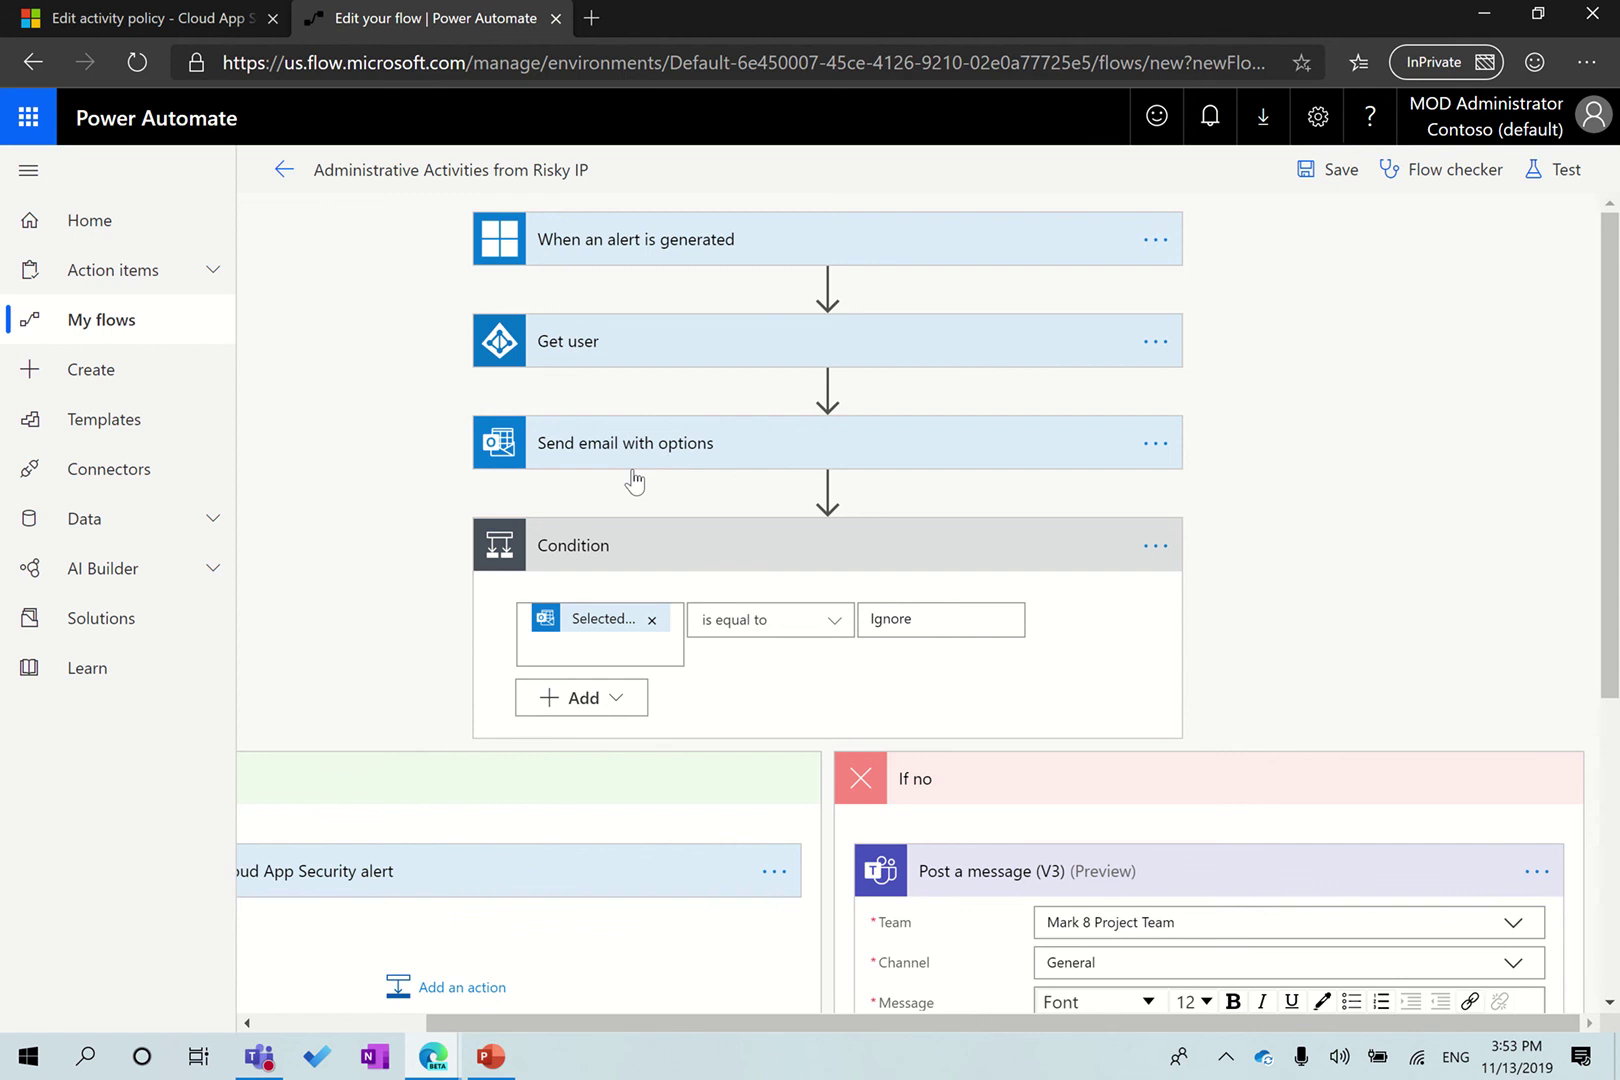
scroll(649, 500, down, 3)
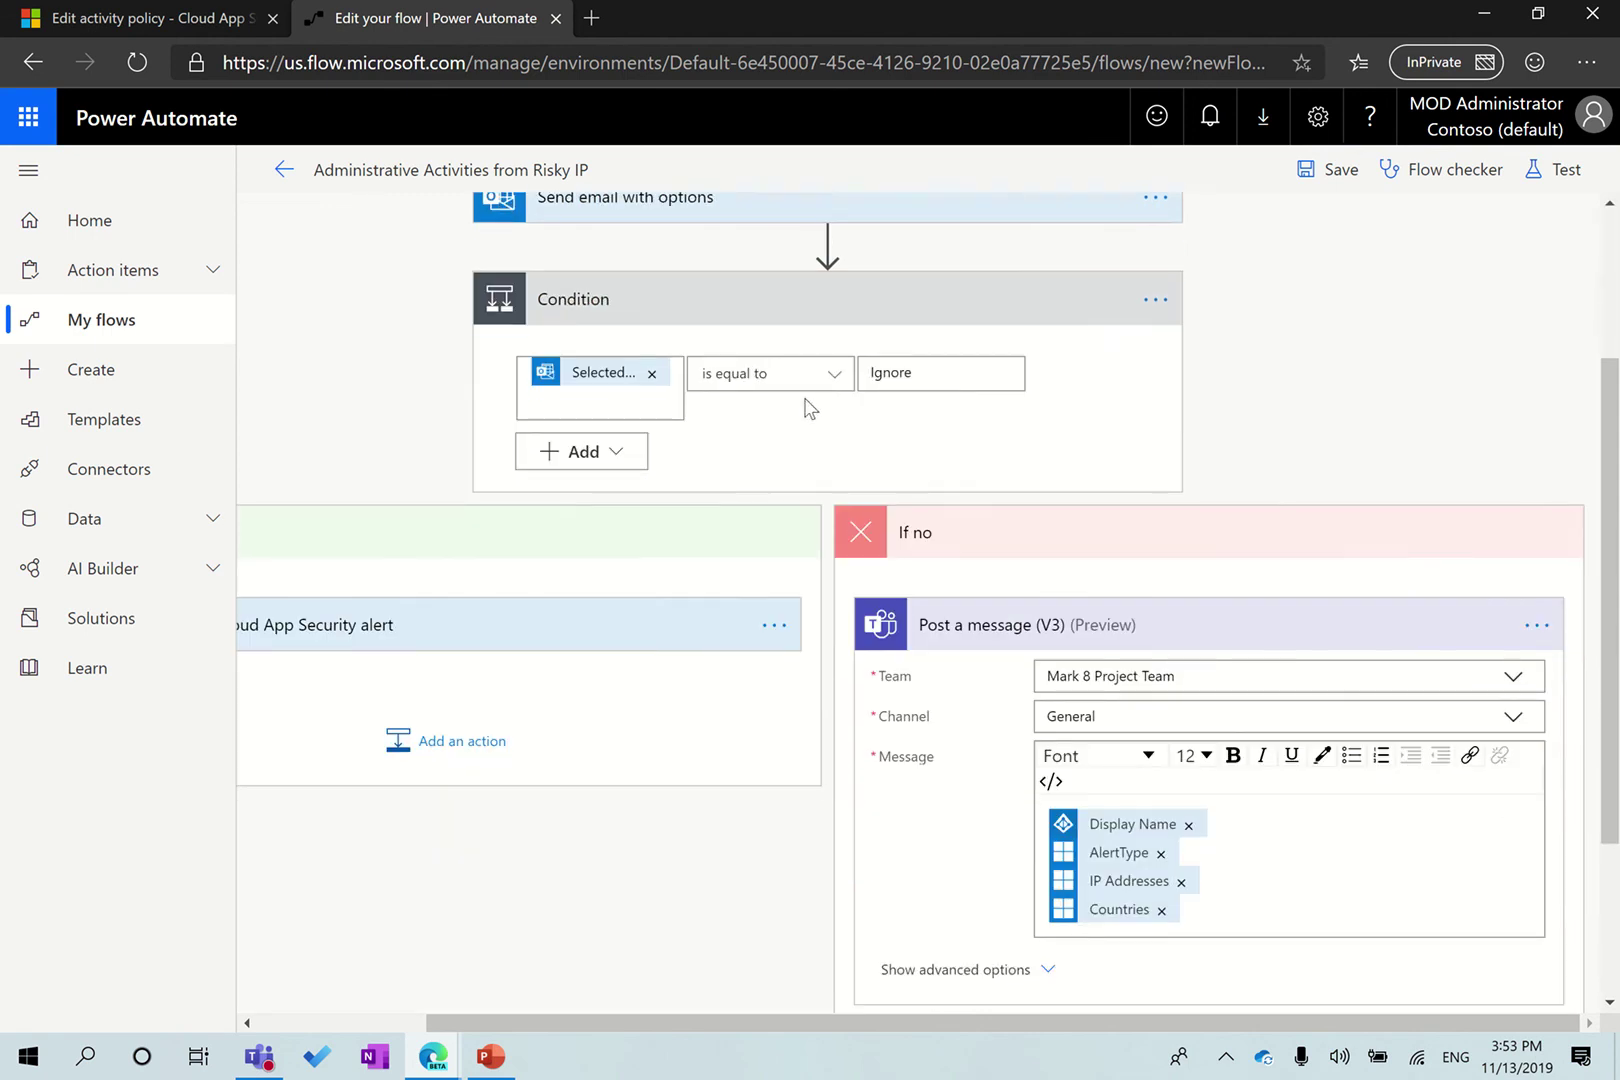
drag(505, 1022, 297, 1015)
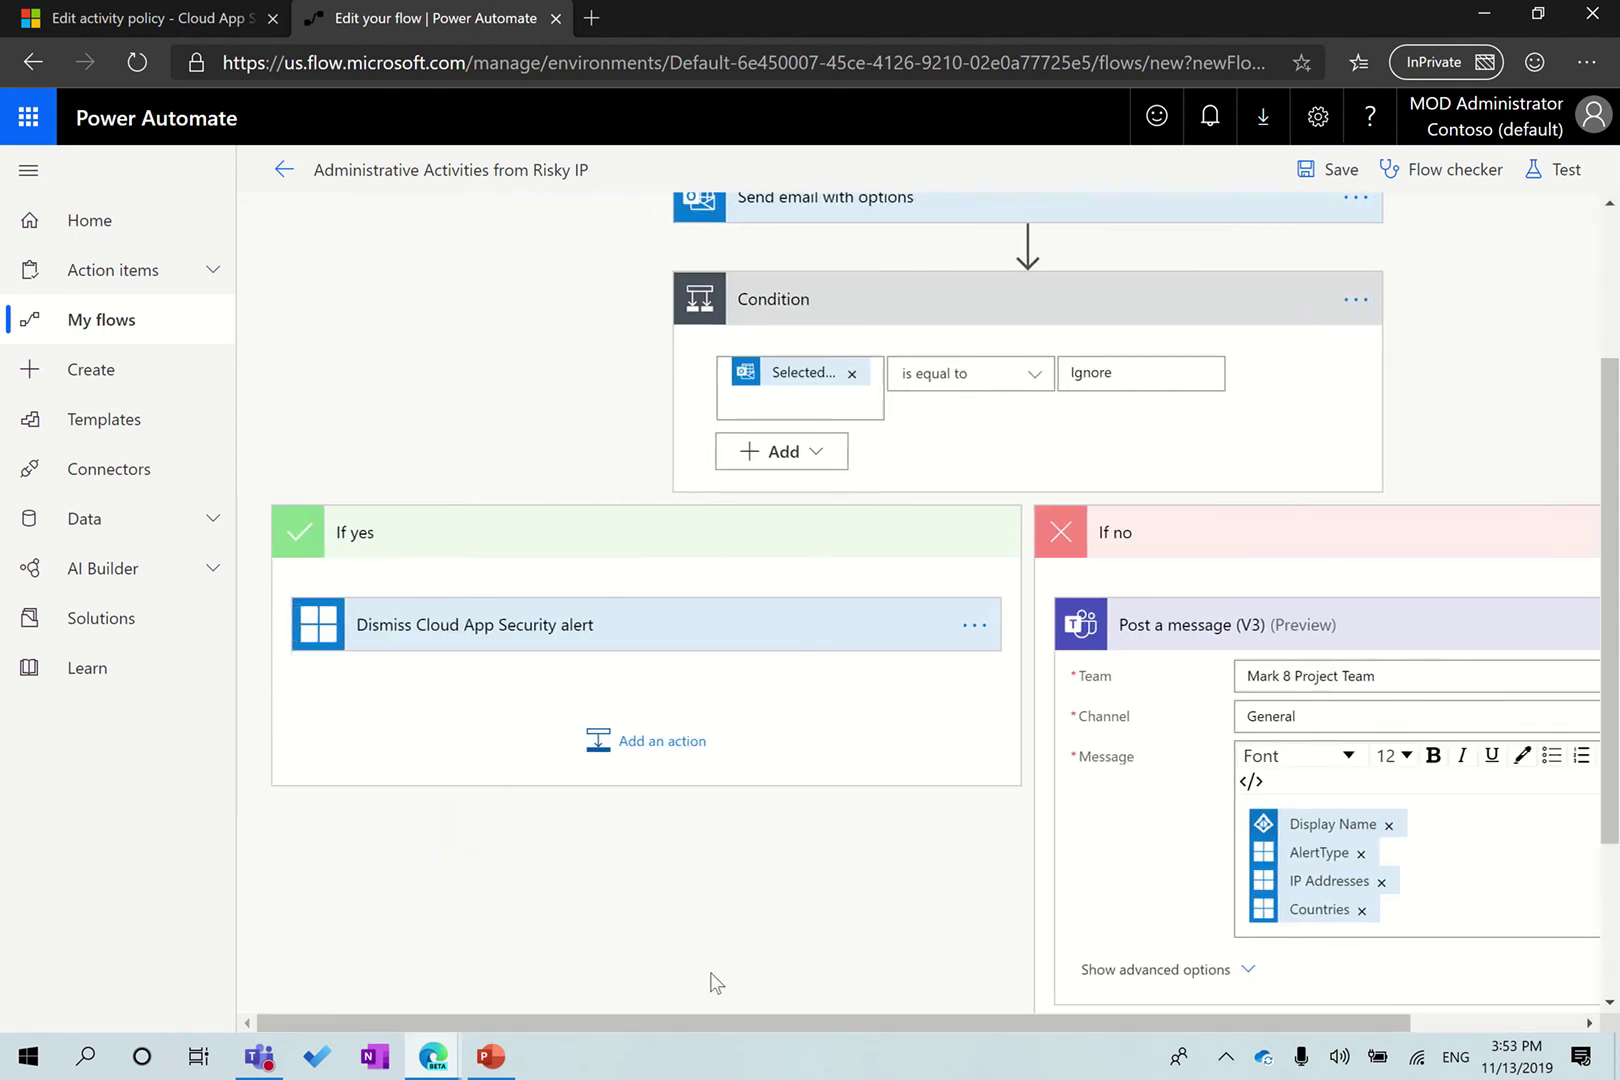
drag(791, 1010, 1118, 1011)
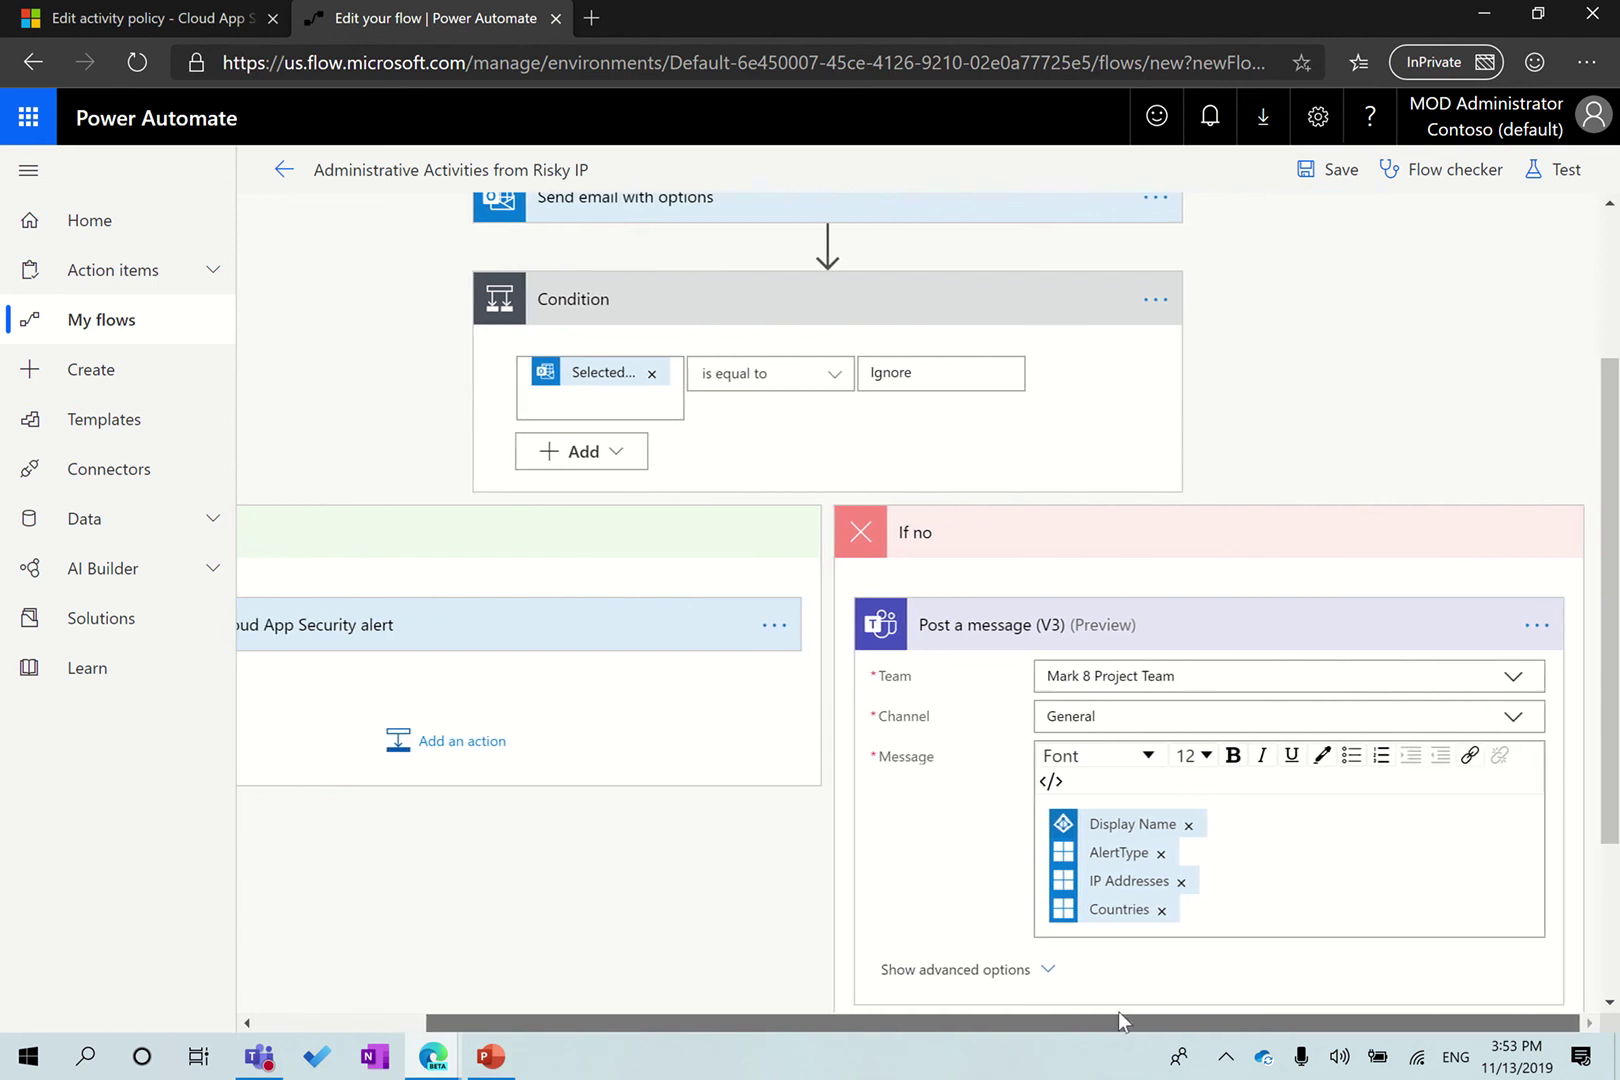